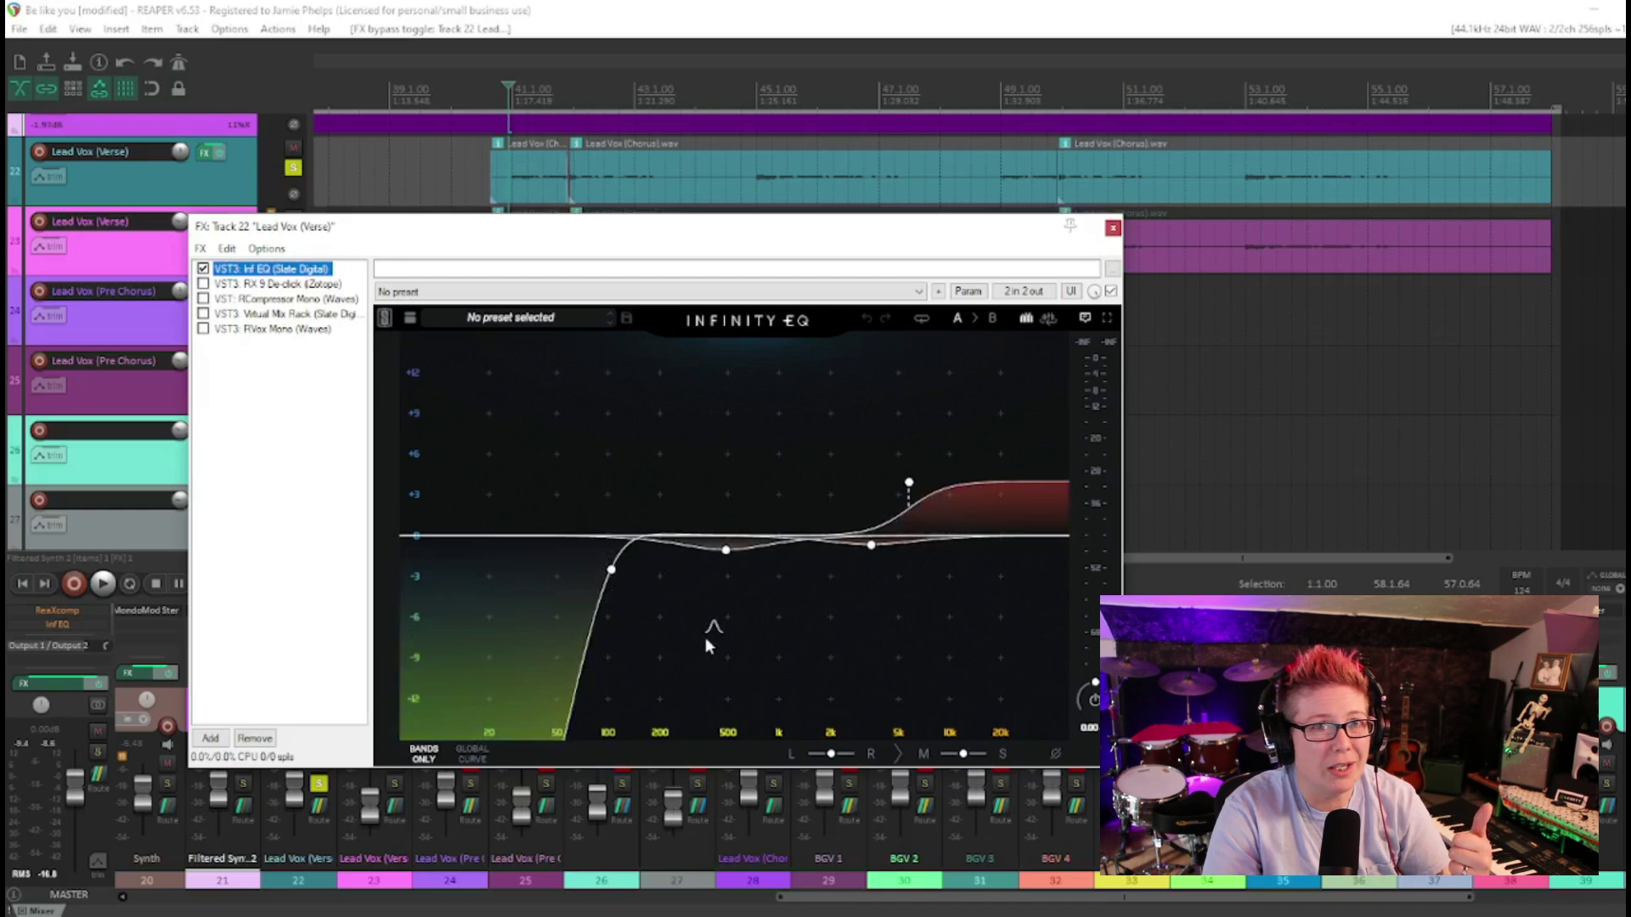
Step: Shift the low-cut band of the Infinity EQ on track 22, Lead Vox (Verse), to about 108 Hz
{"action": "left_click", "coordinate": [611, 570]}
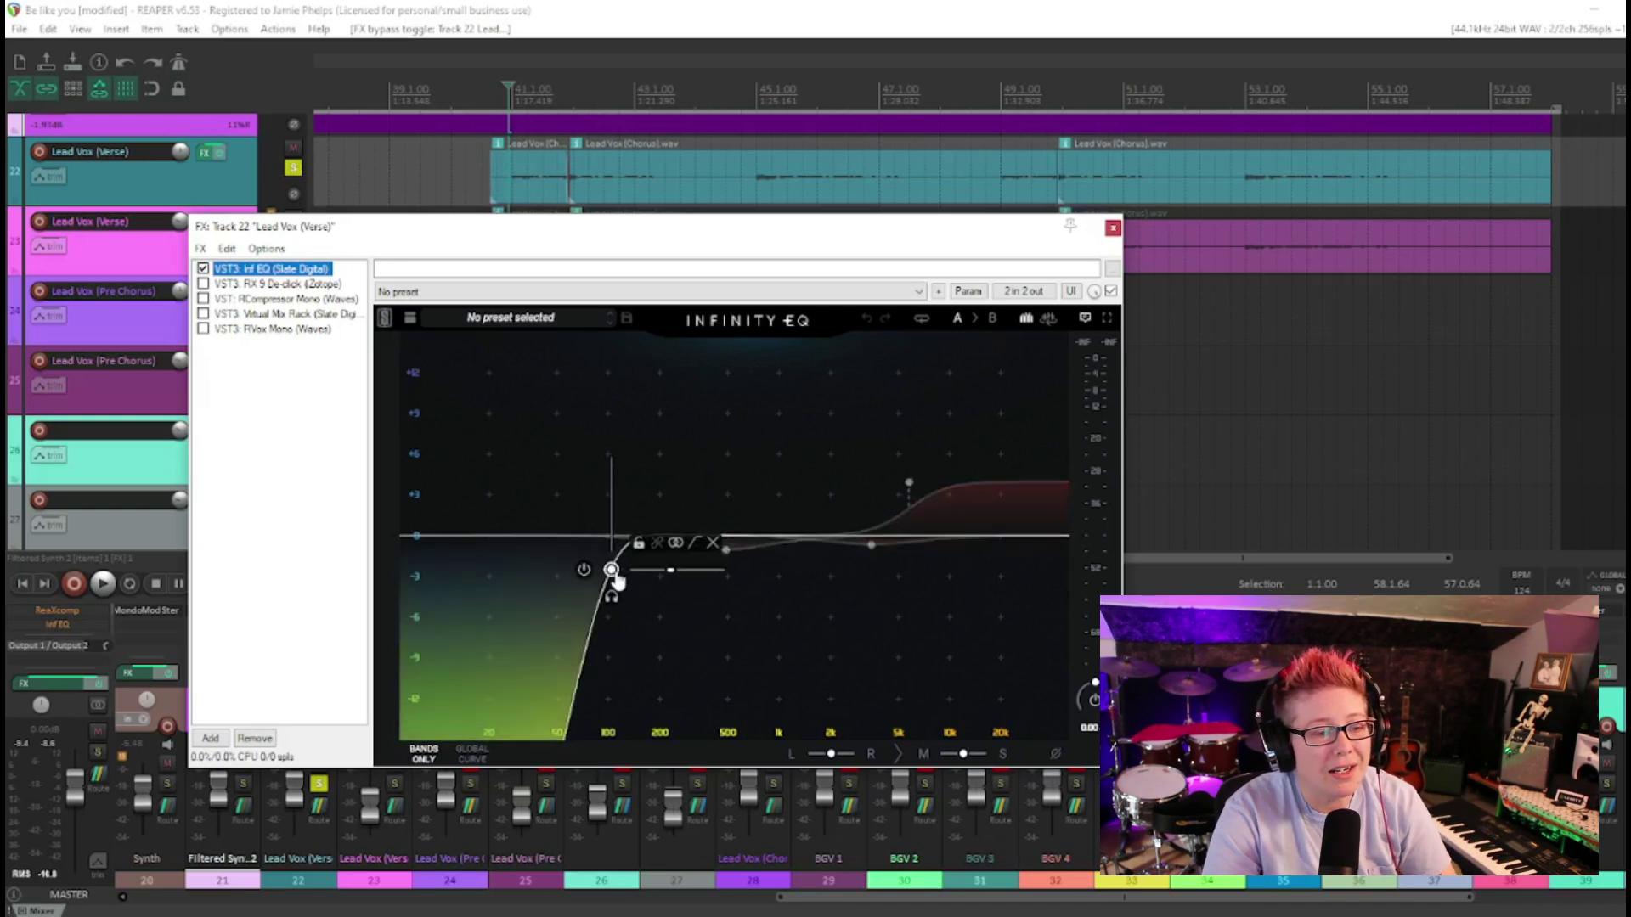
{"action": "left_click_drag", "start_coordinate": [612, 570], "coordinate": [601, 576]}
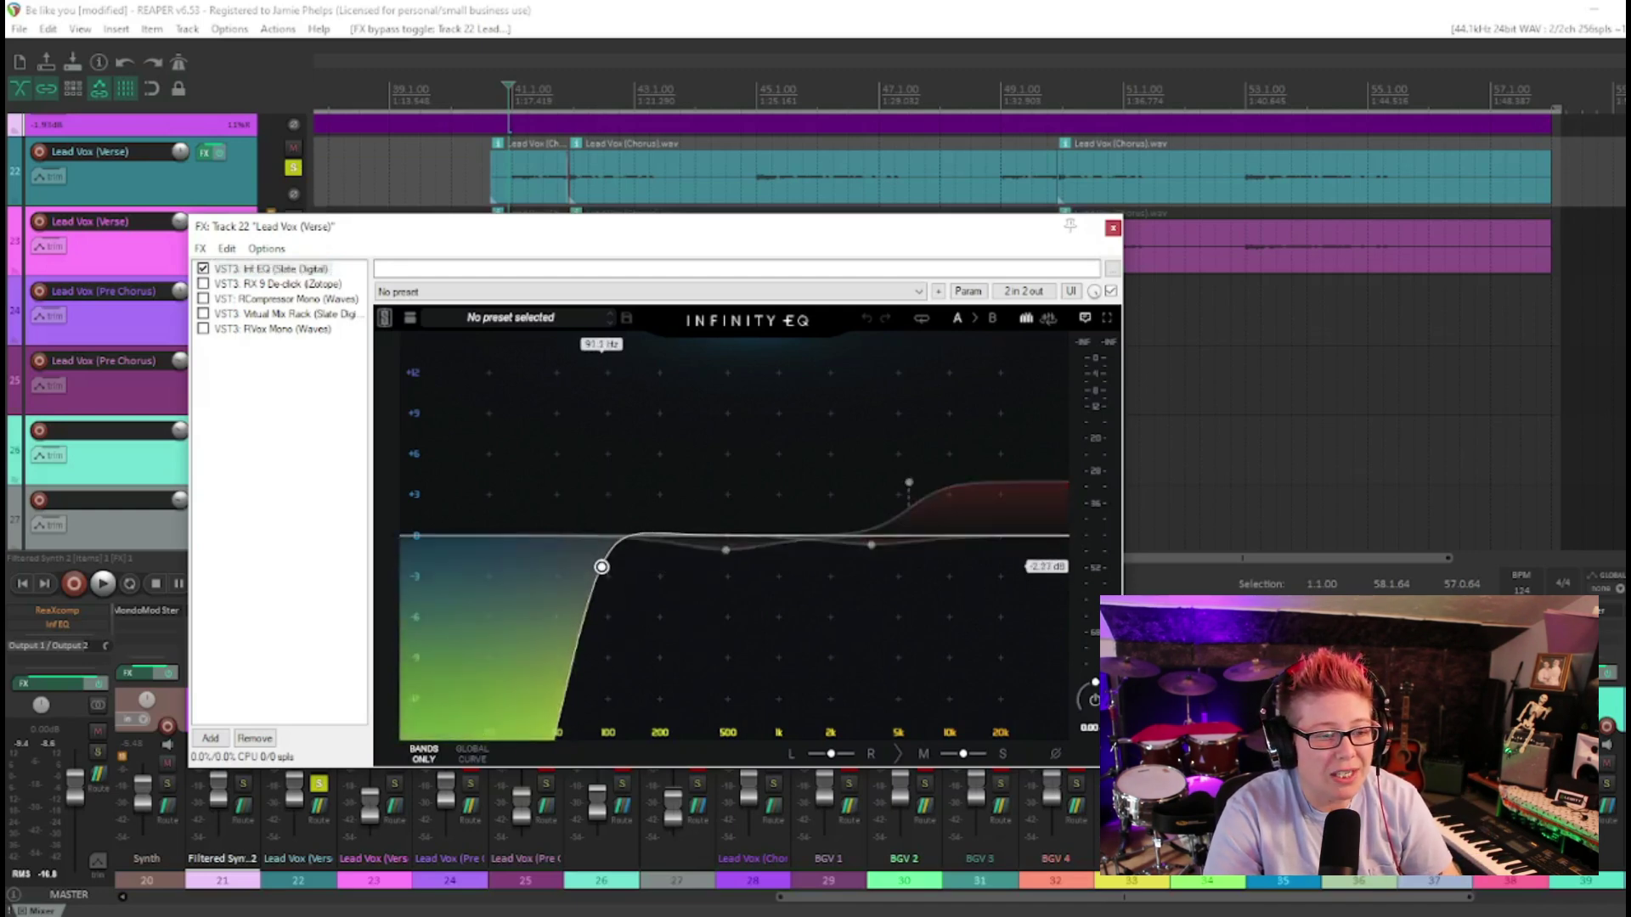
{"action": "left_click", "coordinate": [909, 483]}
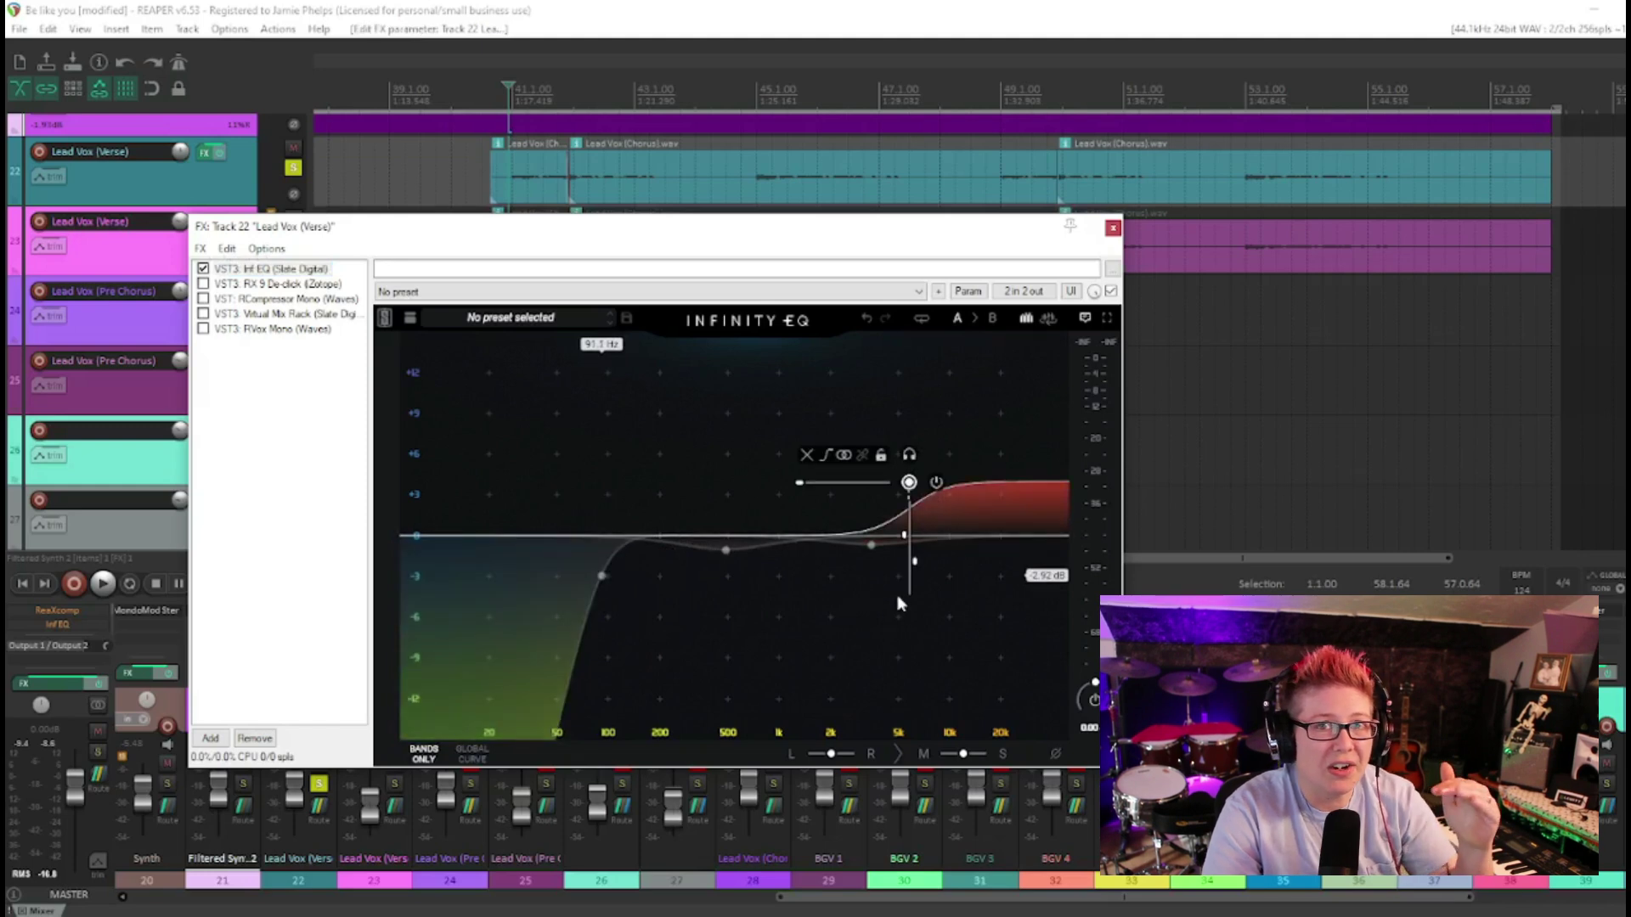
{"action": "left_click", "coordinate": [601, 576]}
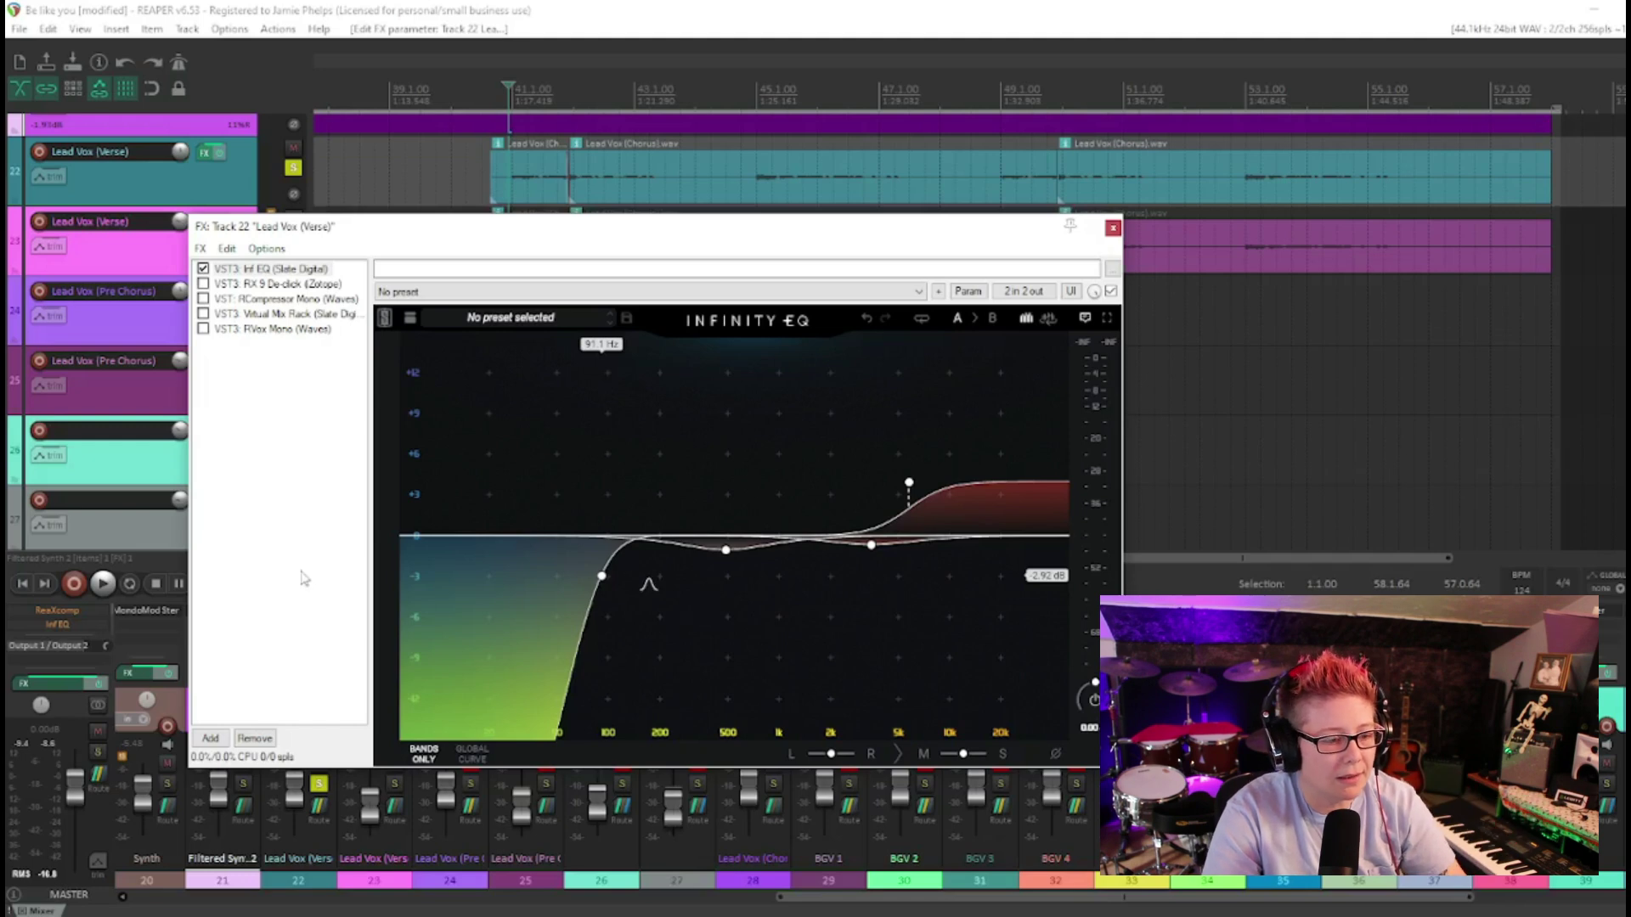
{"action": "left_click_drag", "start_coordinate": [601, 576], "coordinate": [616, 579]}
Step: Review the low-mid, upper-mid and high-shelf bands of the EQ, and play the soloed lead vocal through it
{"action": "left_click", "coordinate": [725, 550]}
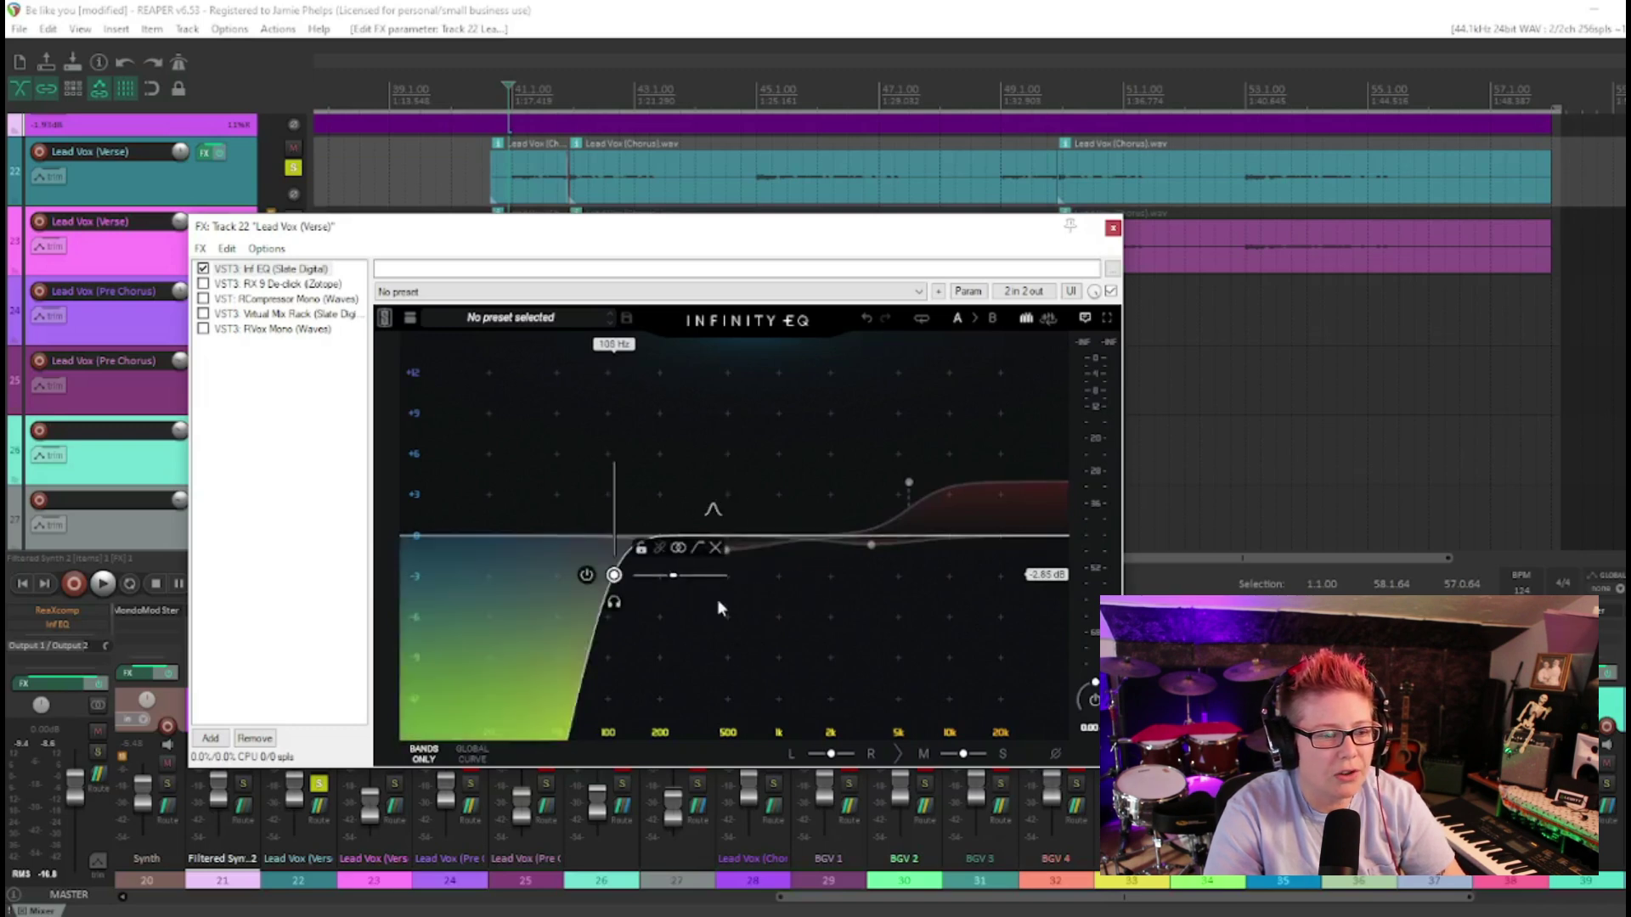
{"action": "left_click", "coordinate": [844, 639]}
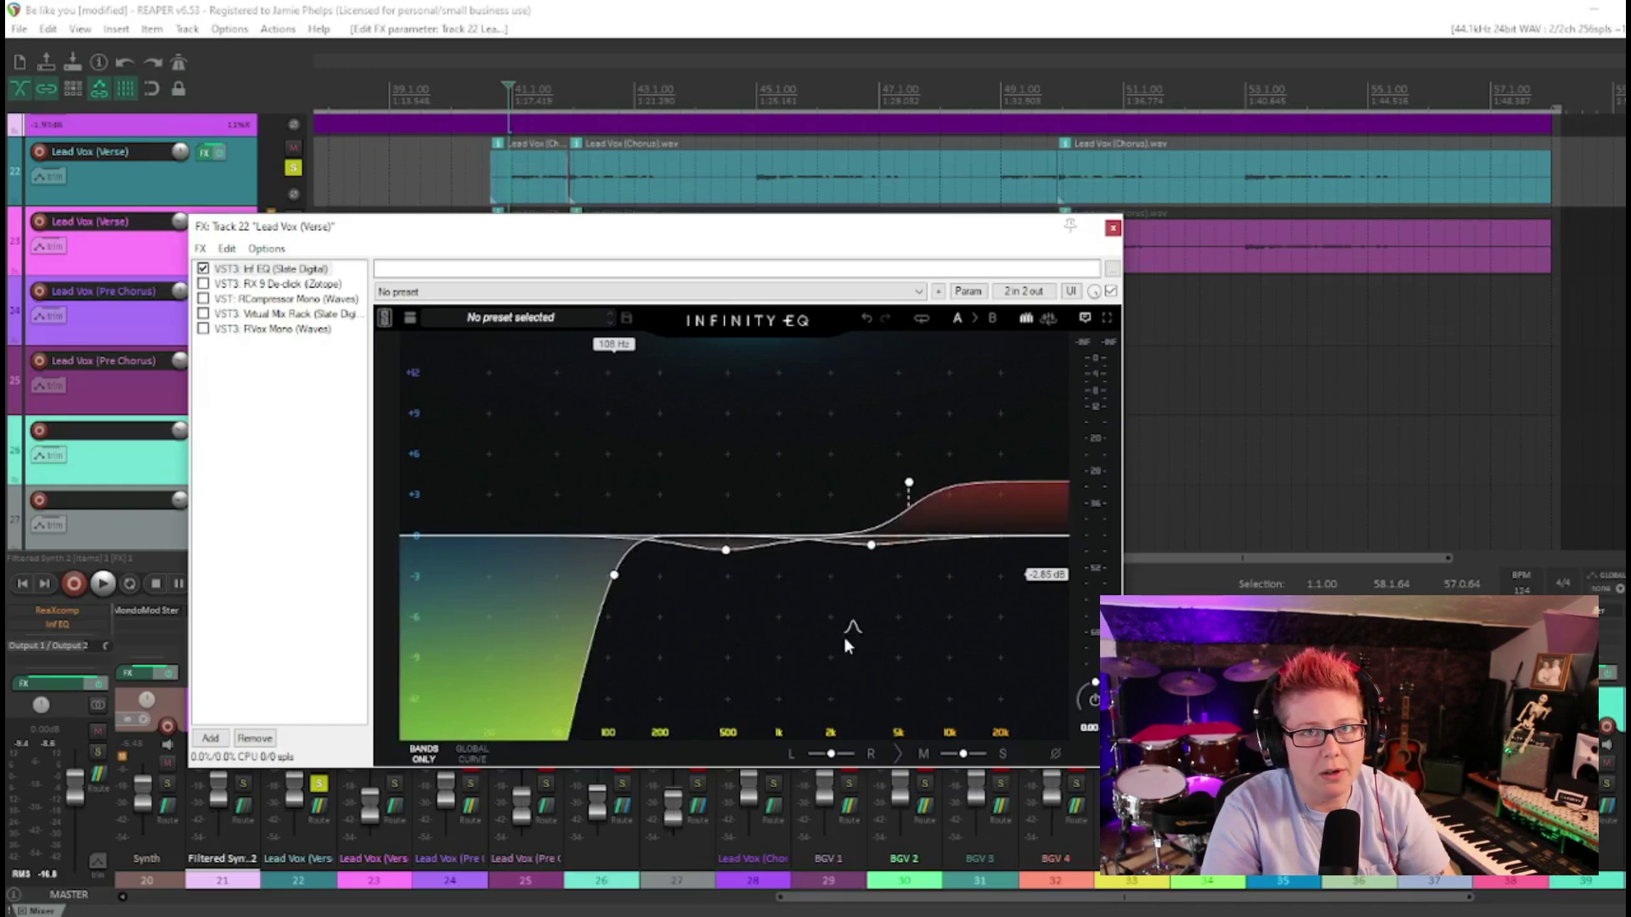
{"action": "left_click", "coordinate": [871, 544]}
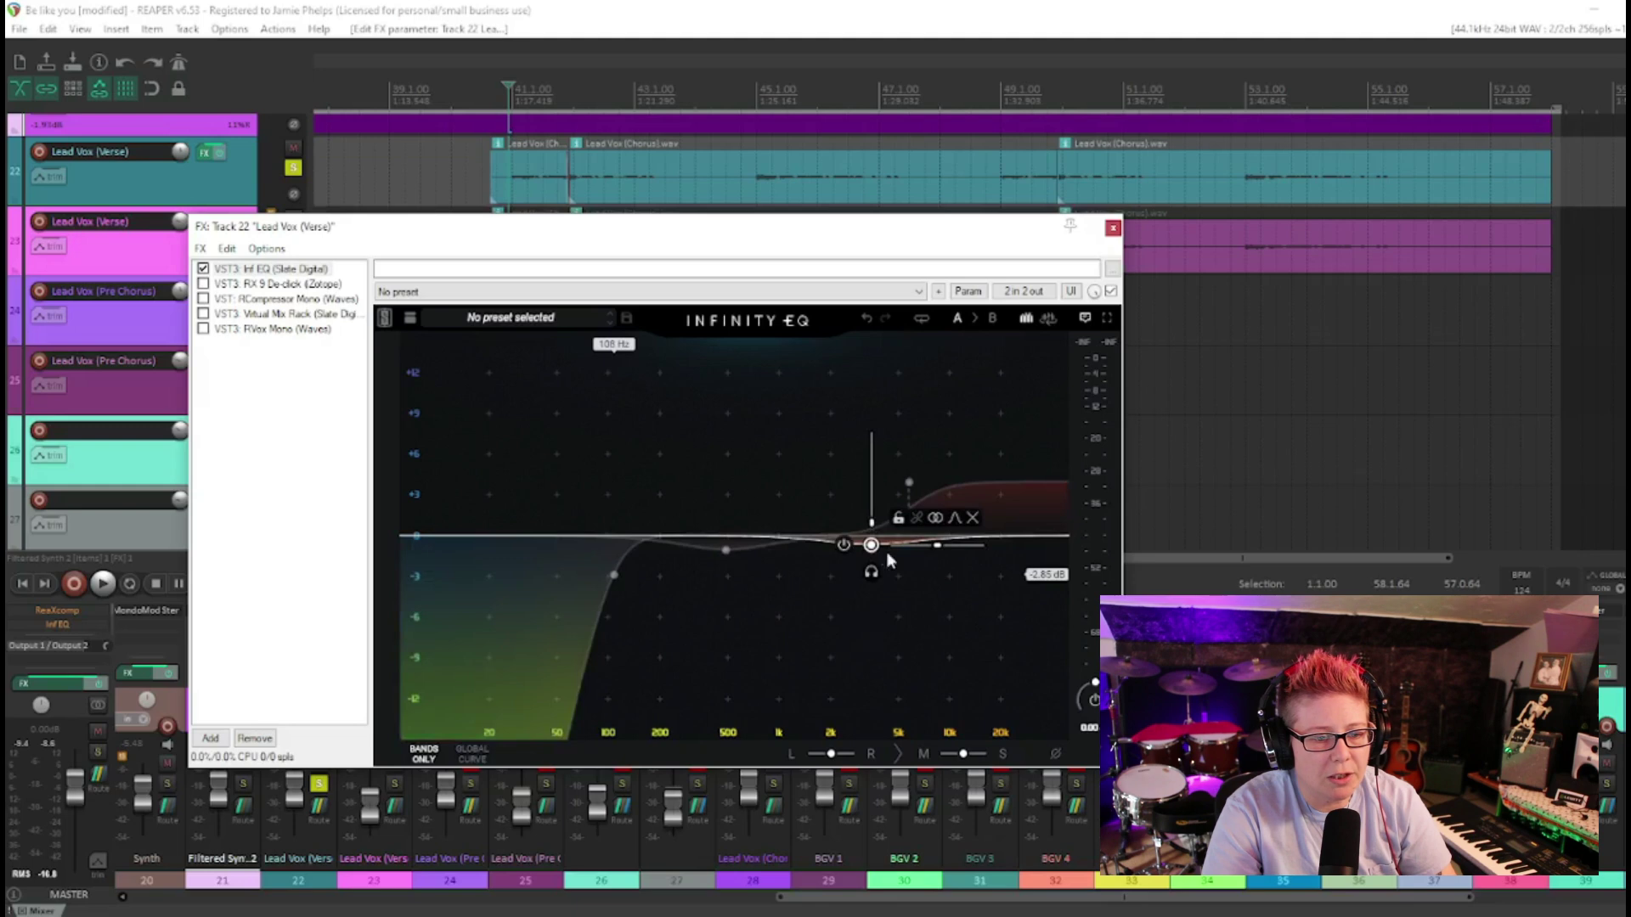
{"action": "left_click", "coordinate": [924, 644]}
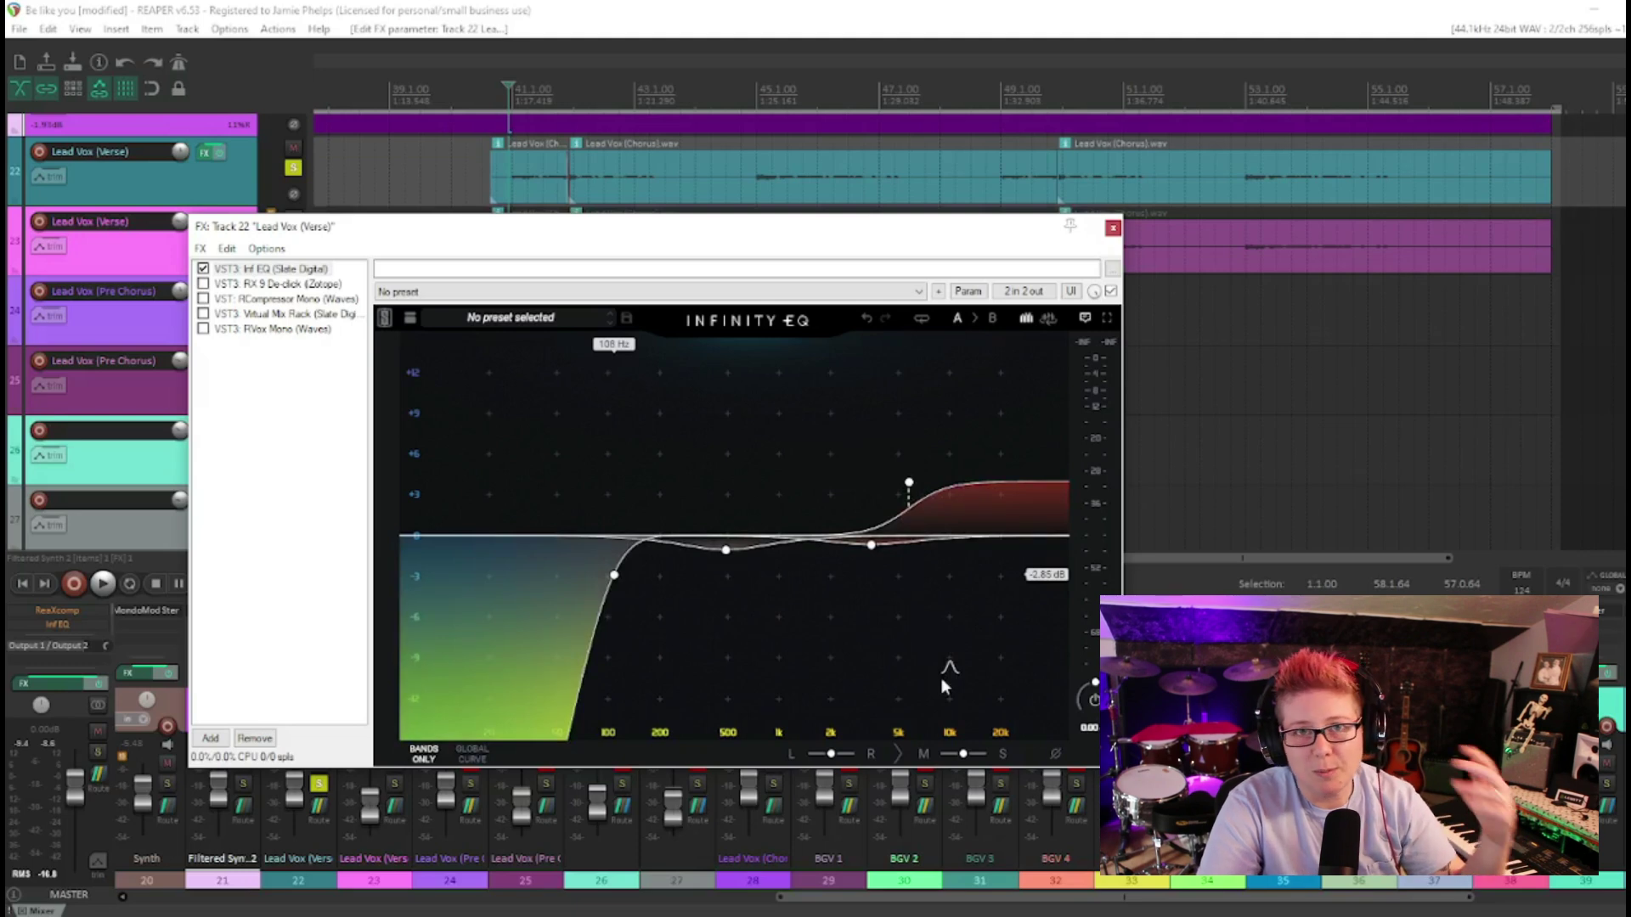
{"action": "left_click", "coordinate": [908, 484]}
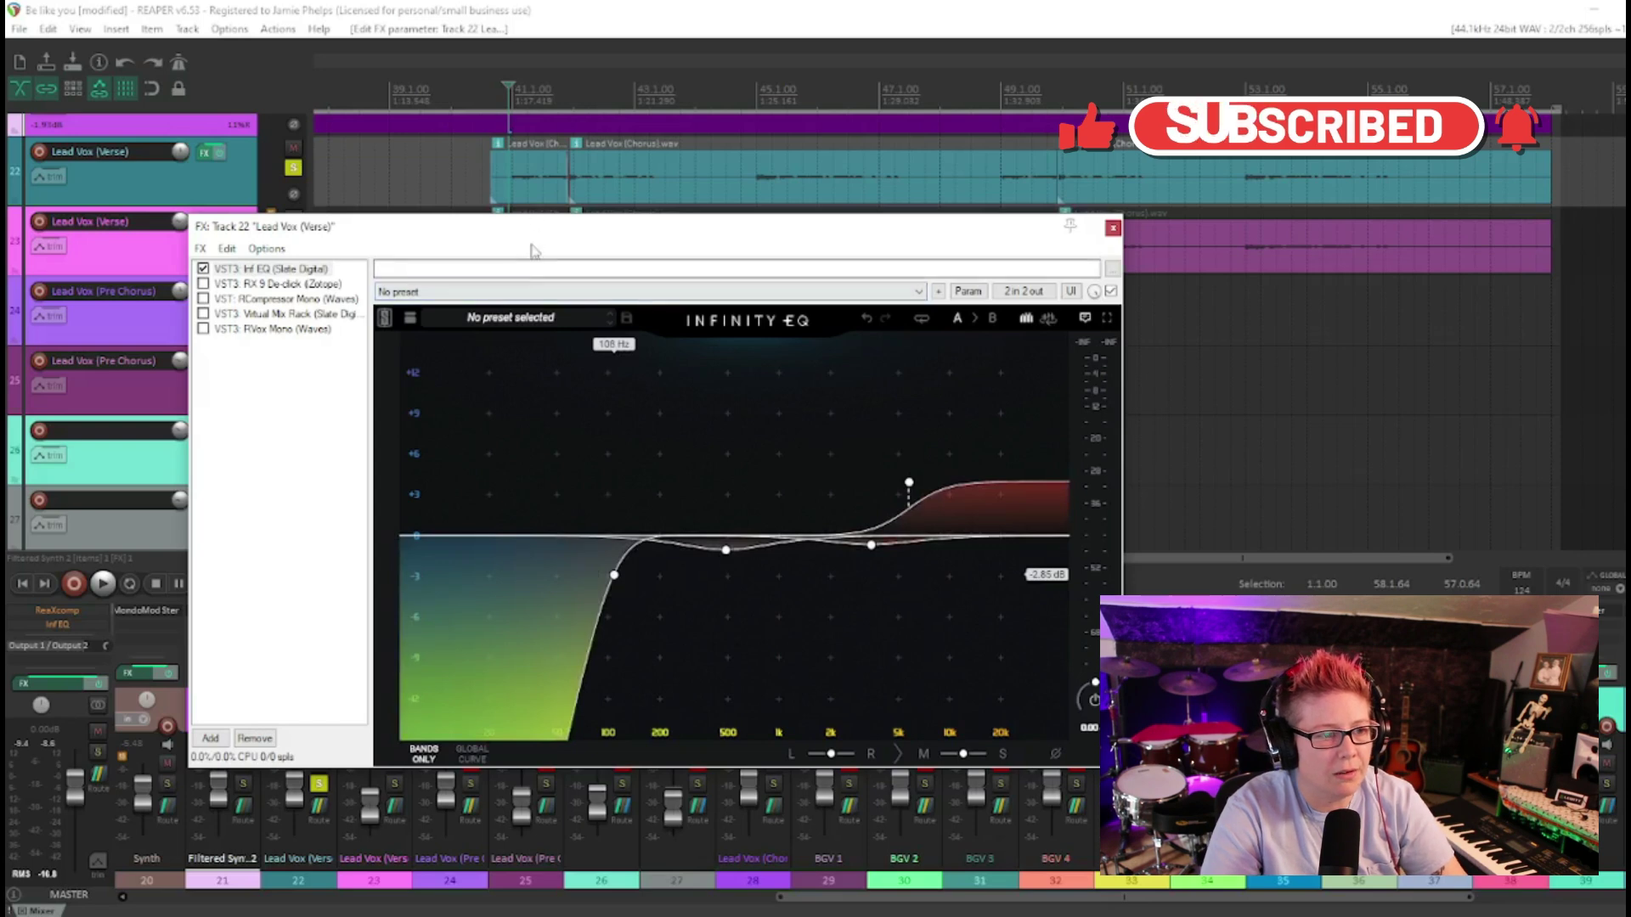
{"action": "key", "text": "space"}
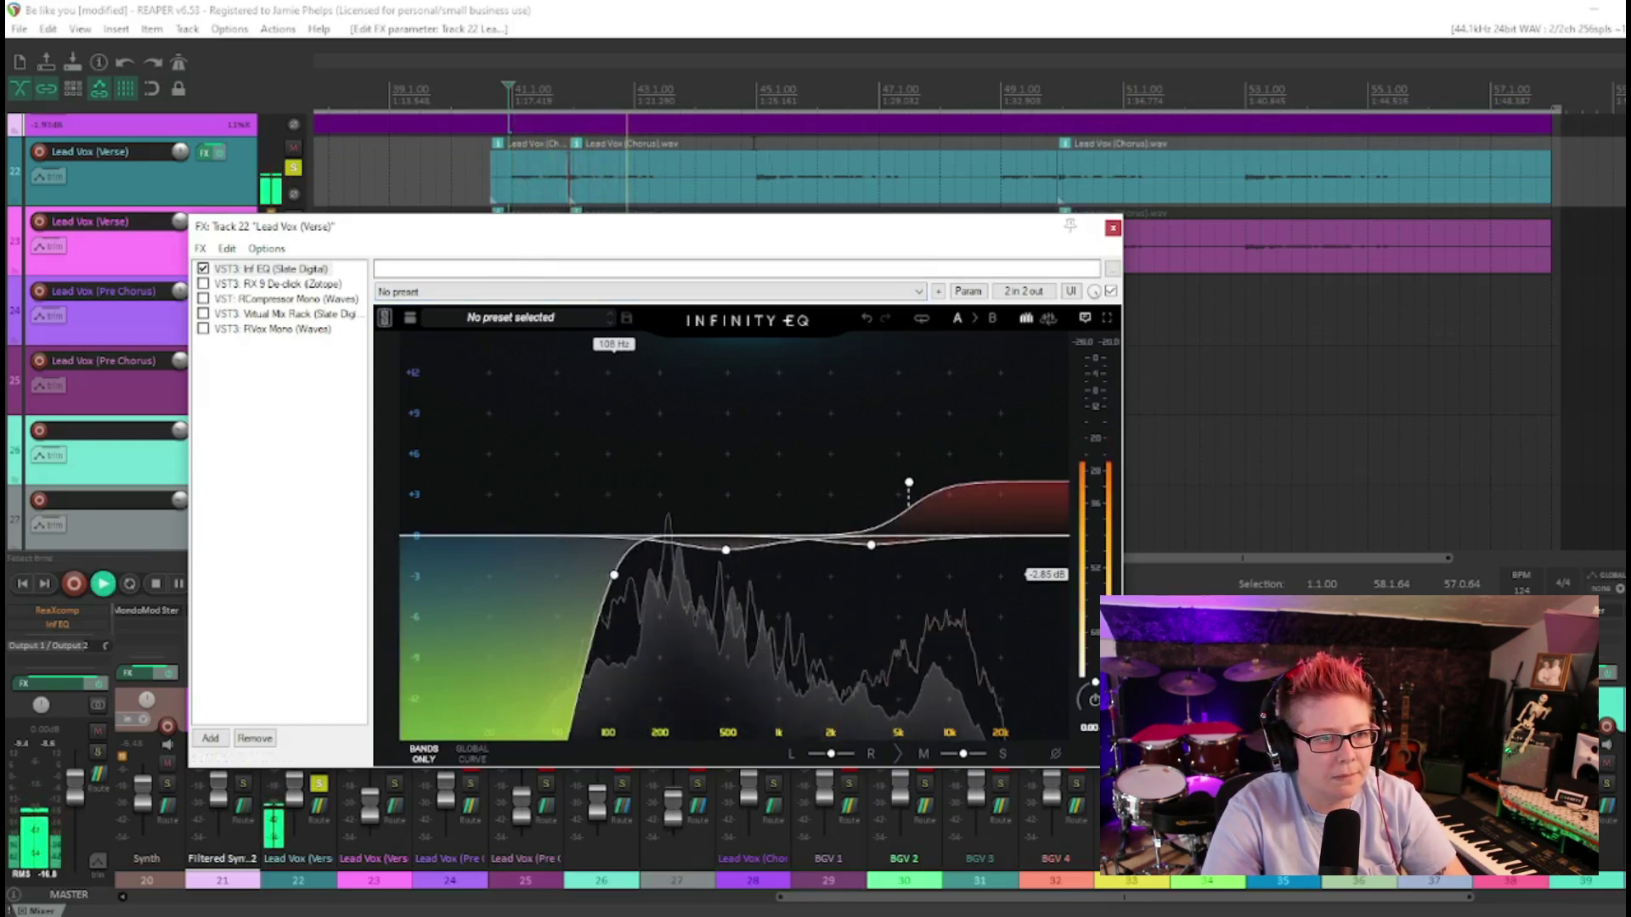
{"action": "key", "text": "space"}
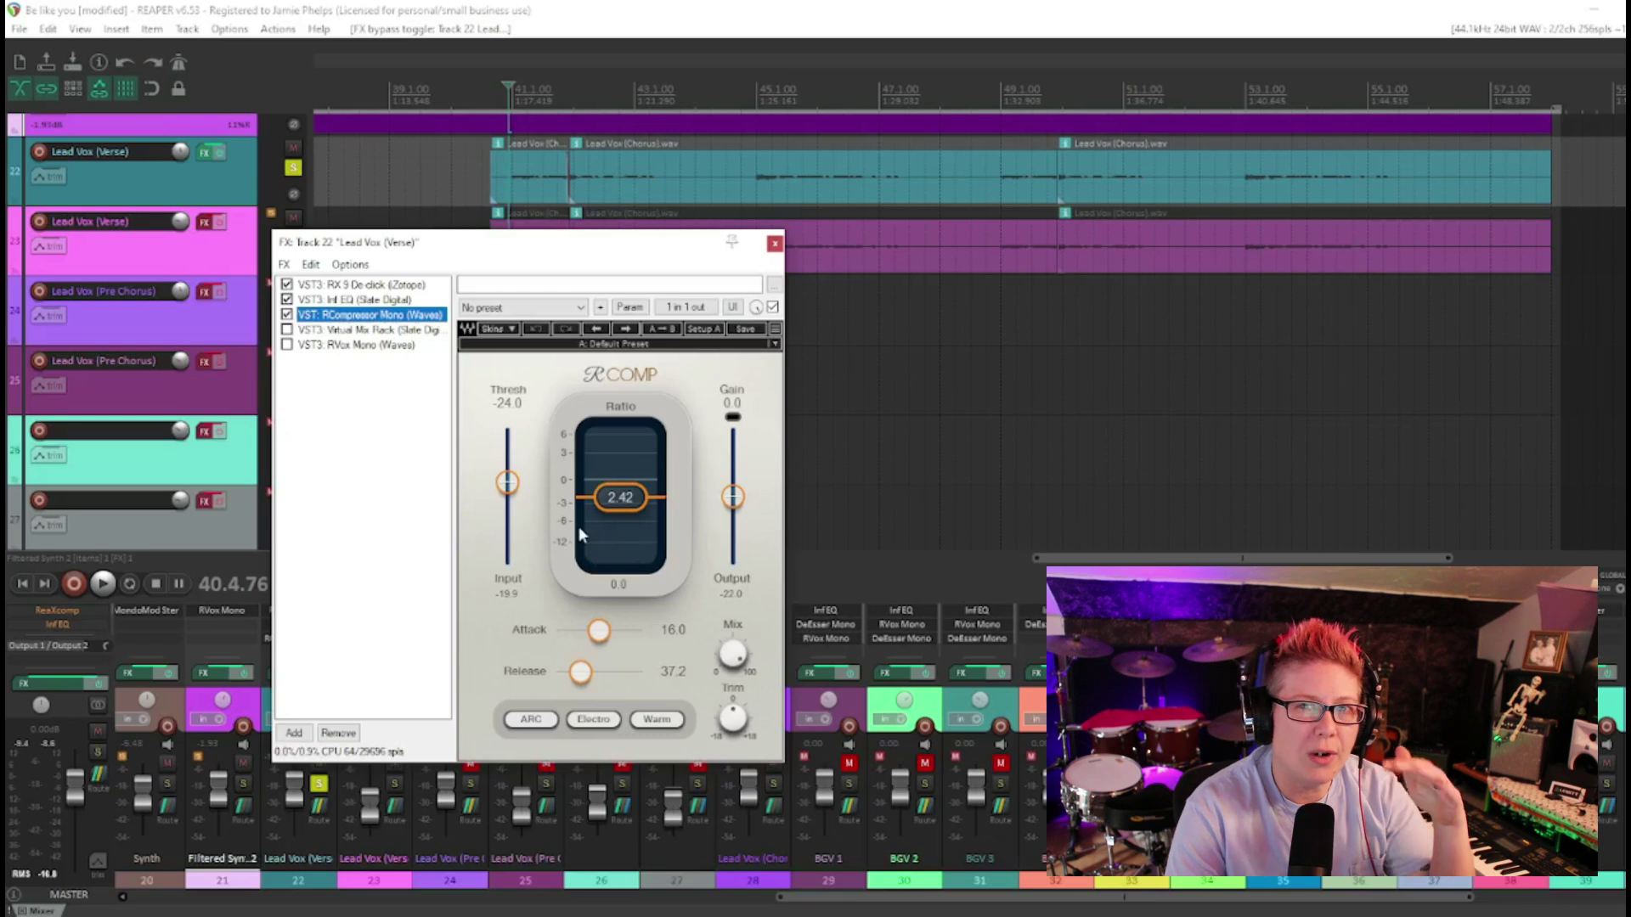
Step: Play the soloed lead vocal twice through RCompressor Mono to check its compression
{"action": "key", "text": "space"}
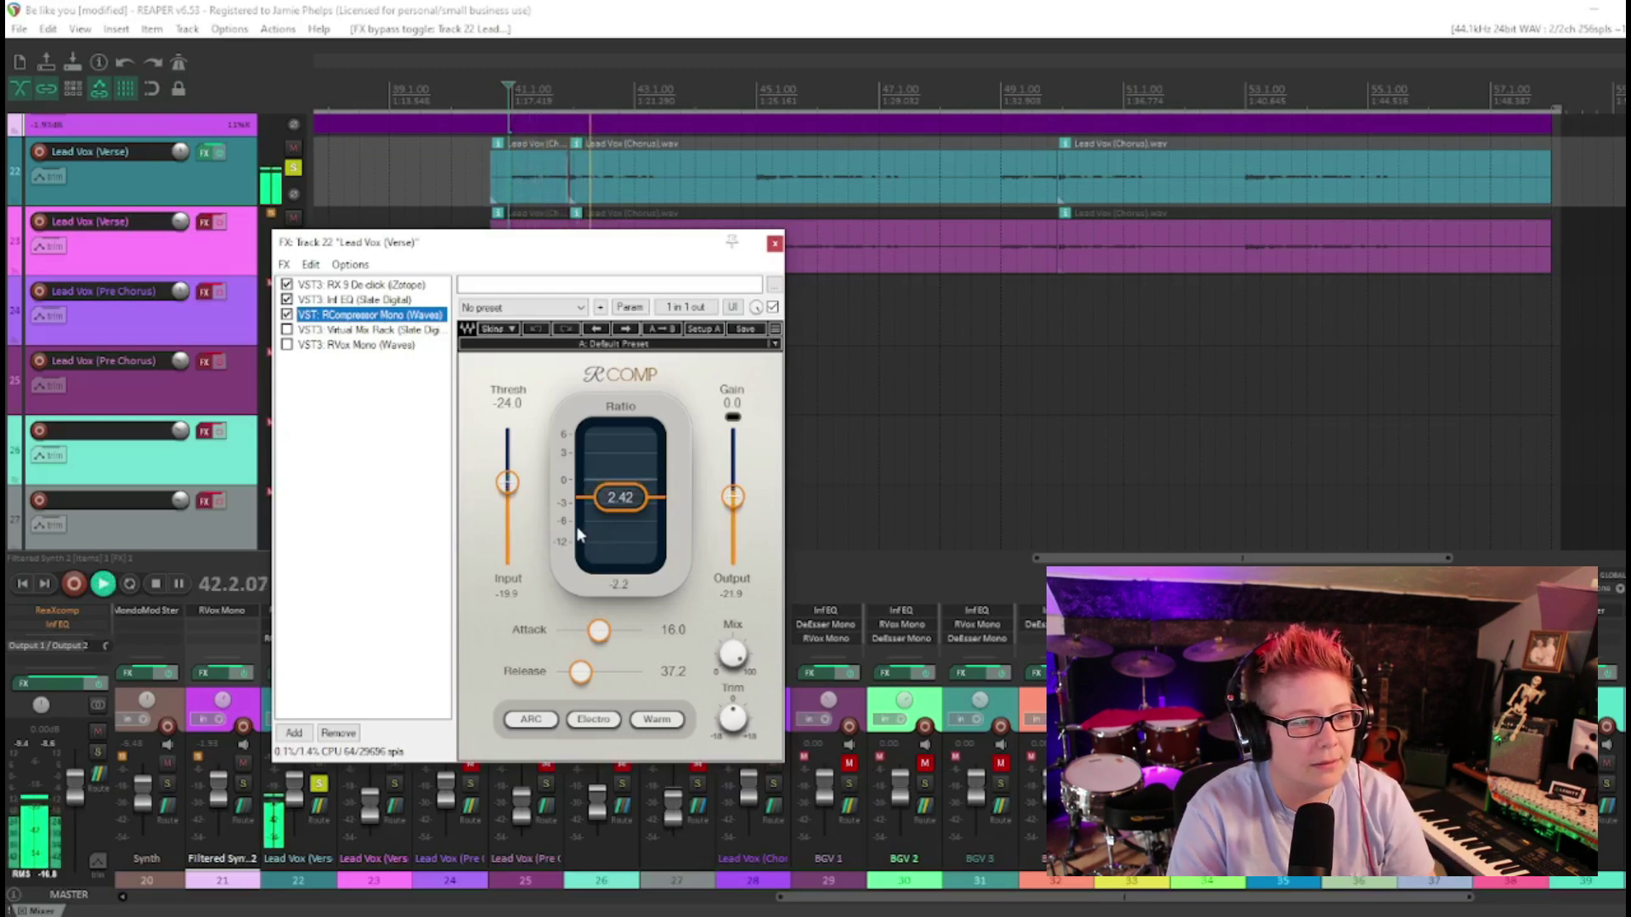
{"action": "key", "text": "space"}
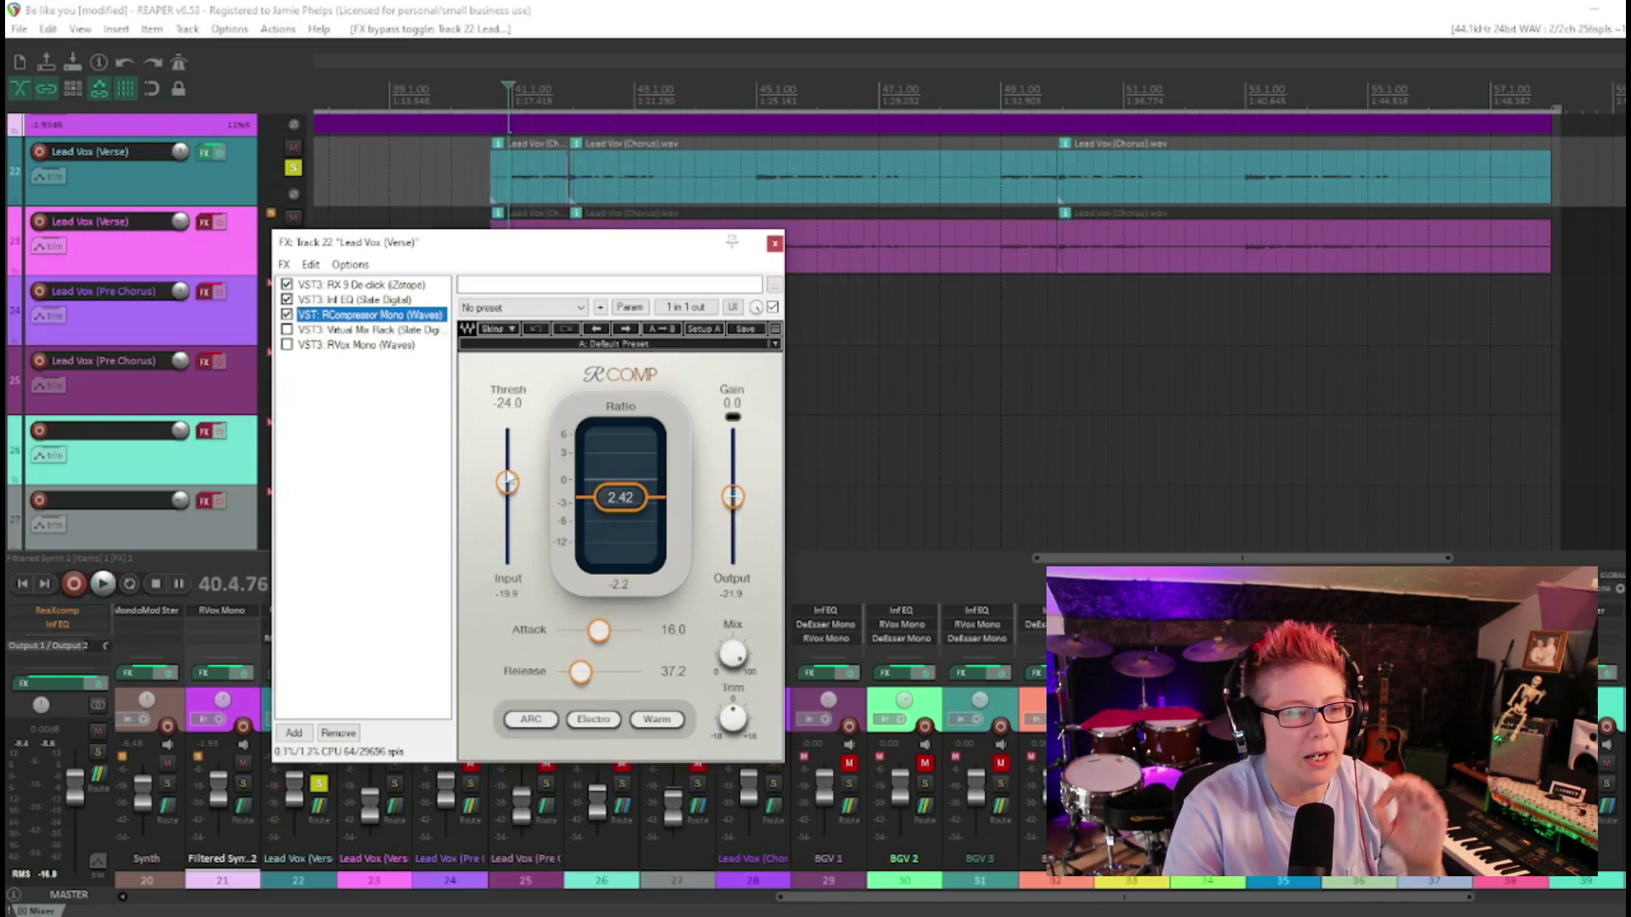
{"action": "key", "text": "space"}
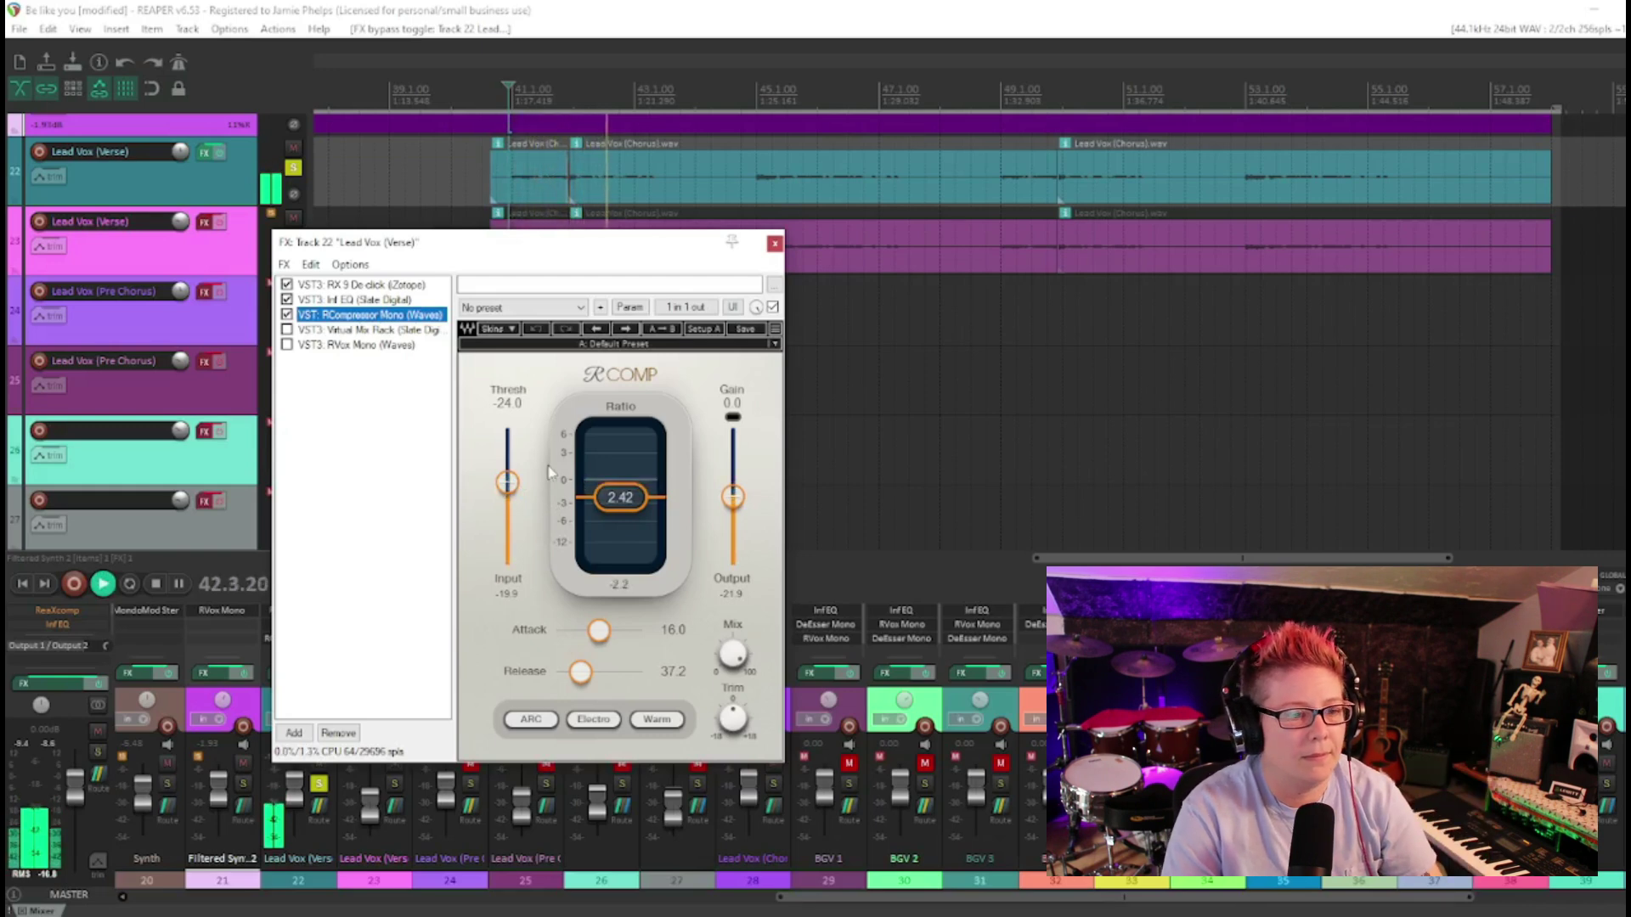
{"action": "key", "text": "space"}
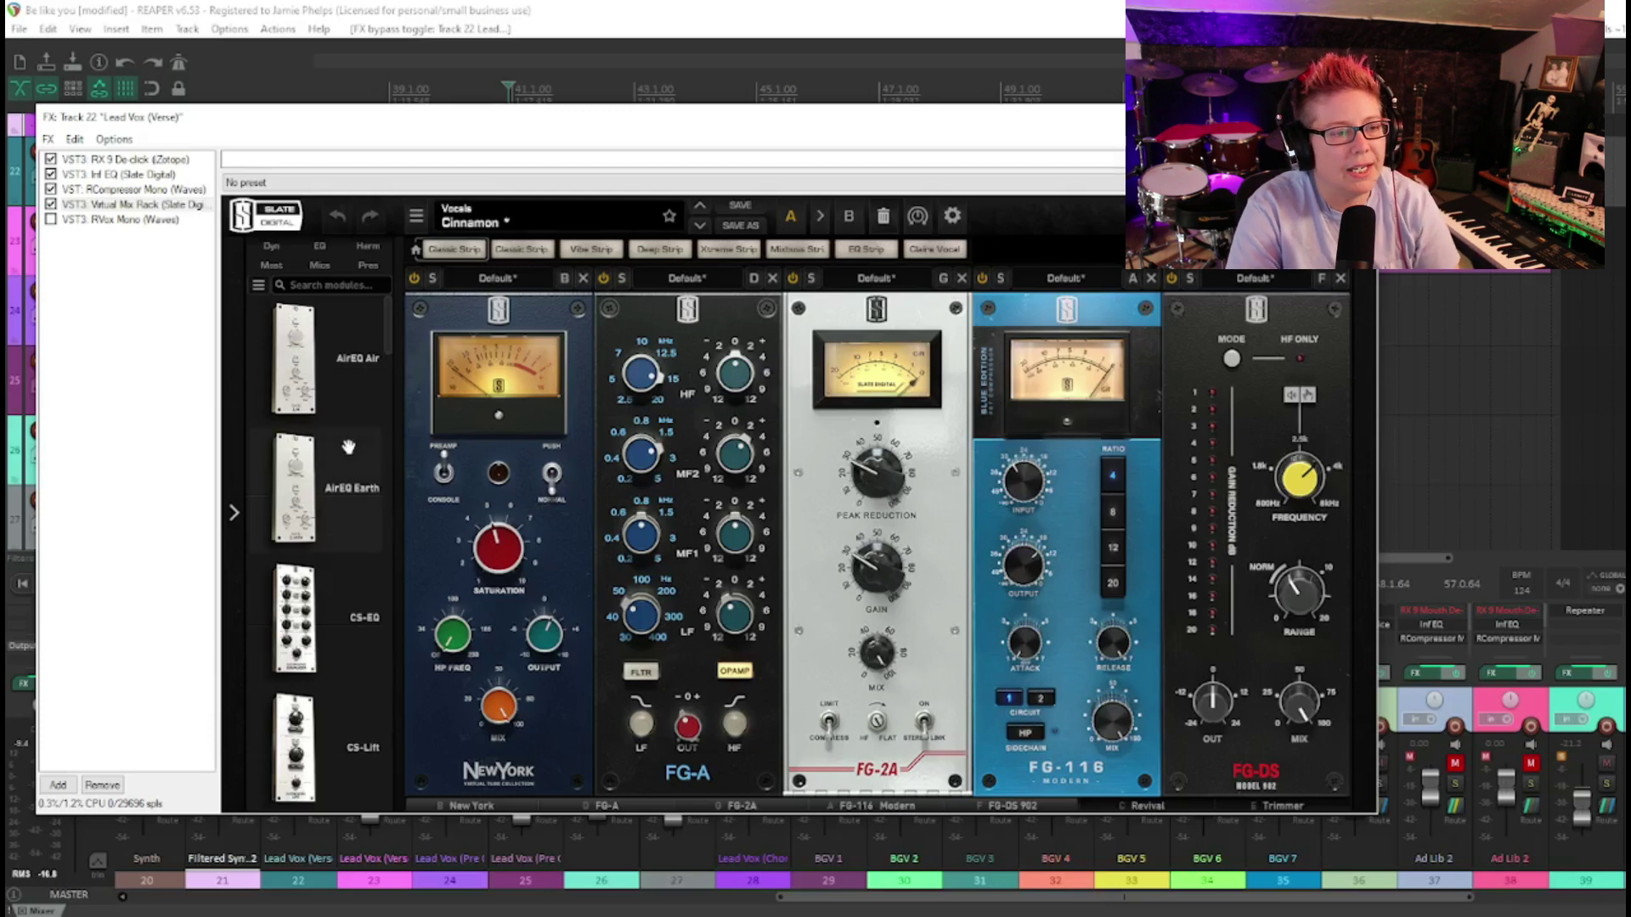
Step: Browse the list of available modules in Virtual Mix Rack
{"action": "scroll", "coordinate": [337, 432], "scroll_direction": "down", "scroll_amount": 5}
{"action": "scroll", "coordinate": [337, 432], "scroll_direction": "down", "scroll_amount": 4}
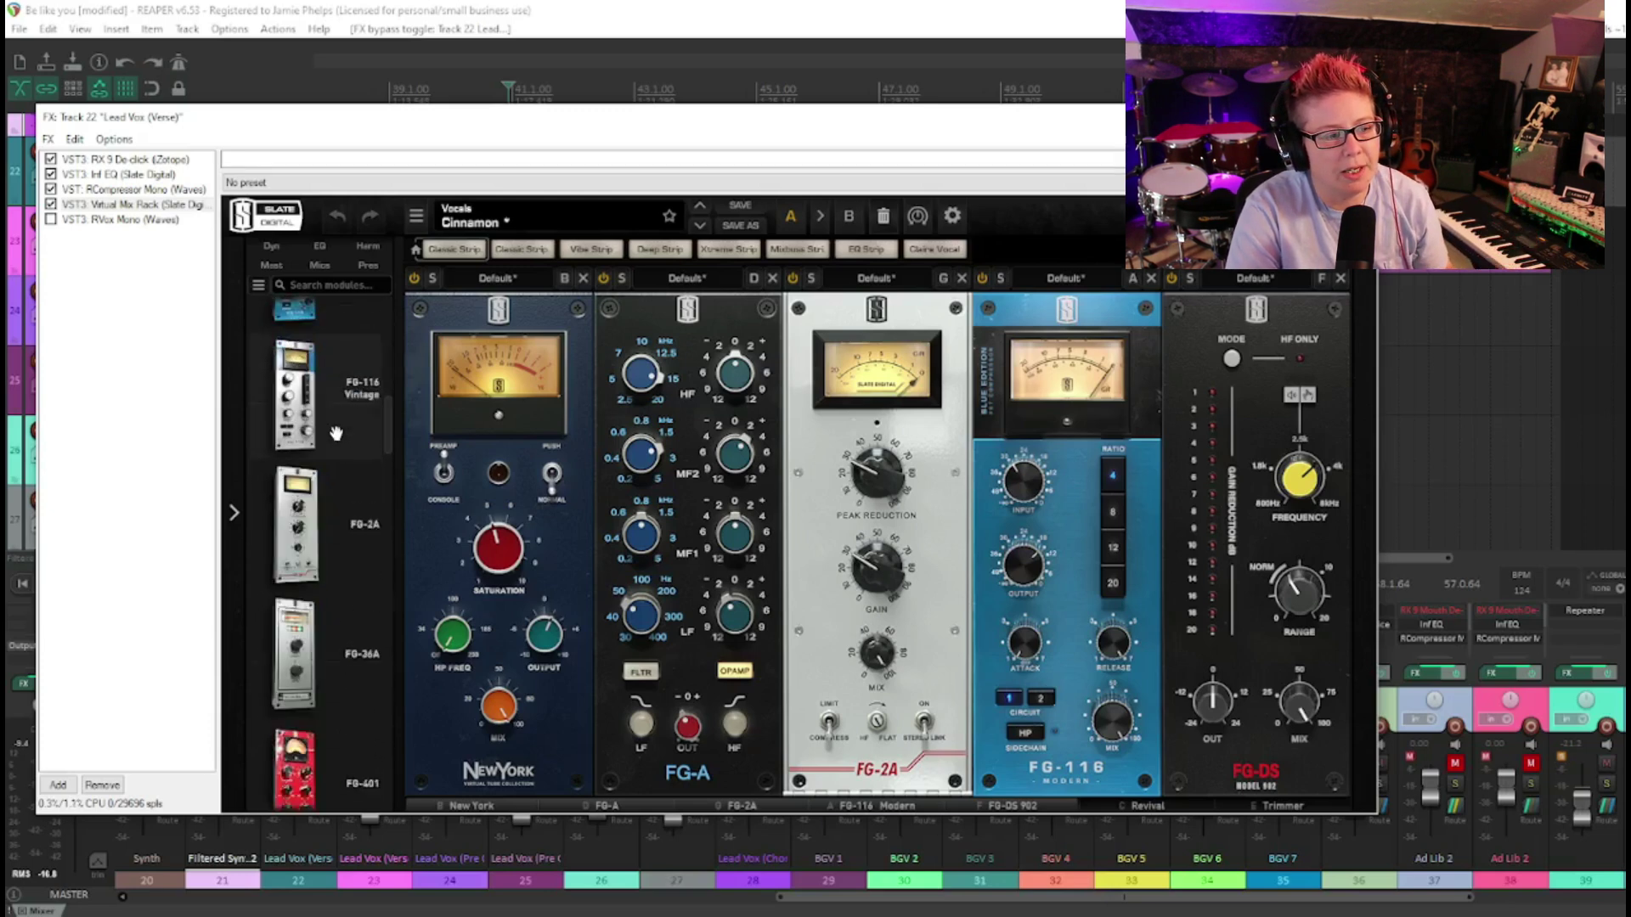
{"action": "scroll", "coordinate": [337, 433], "scroll_direction": "up", "scroll_amount": 3}
{"action": "scroll", "coordinate": [336, 433], "scroll_direction": "up", "scroll_amount": 6}
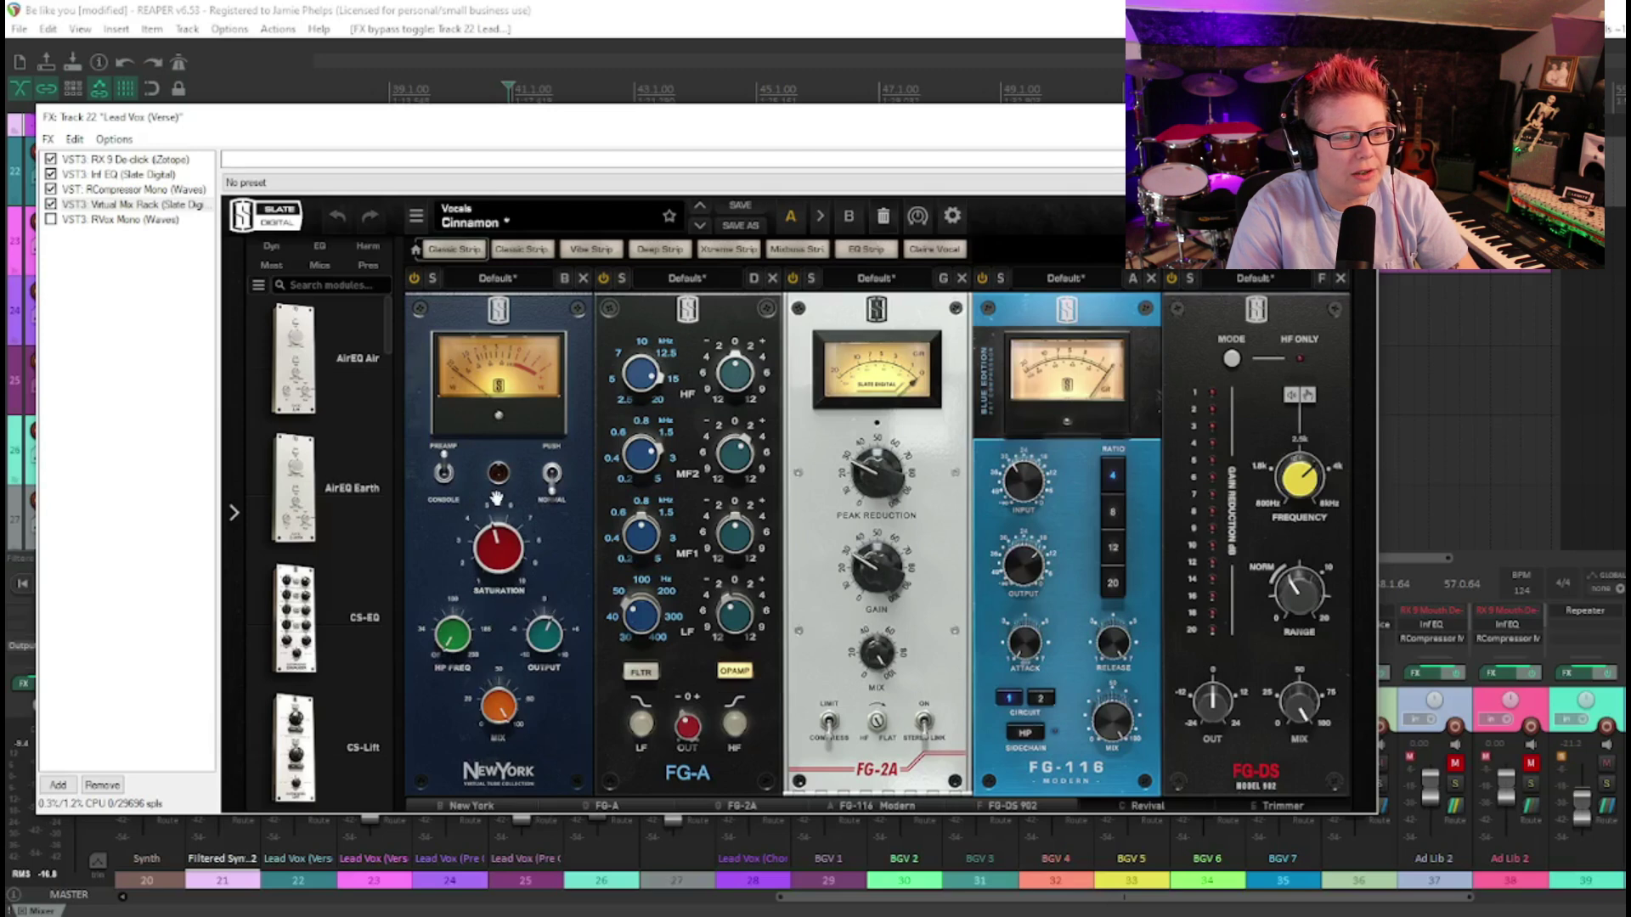
Step: Bypass the FG-A, FG-2A, FG-116 and FG-DS modules in Virtual Mix Rack, leaving only New York active
{"action": "left_click", "coordinate": [603, 279]}
{"action": "left_click", "coordinate": [793, 279]}
{"action": "left_click", "coordinate": [984, 280]}
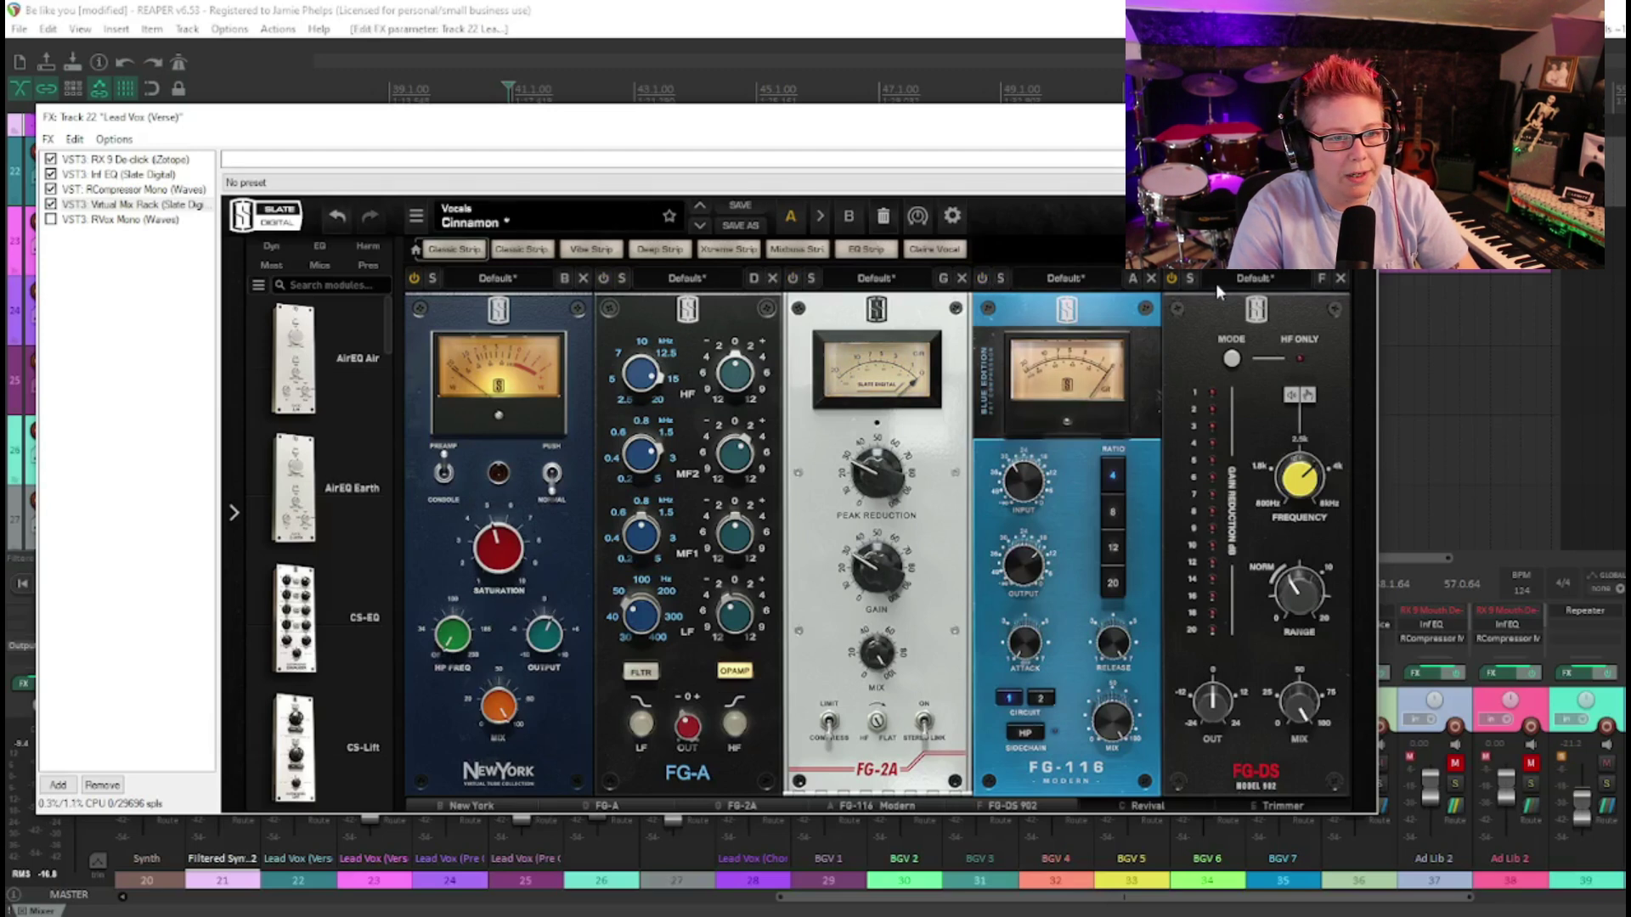
{"action": "left_click", "coordinate": [1172, 279]}
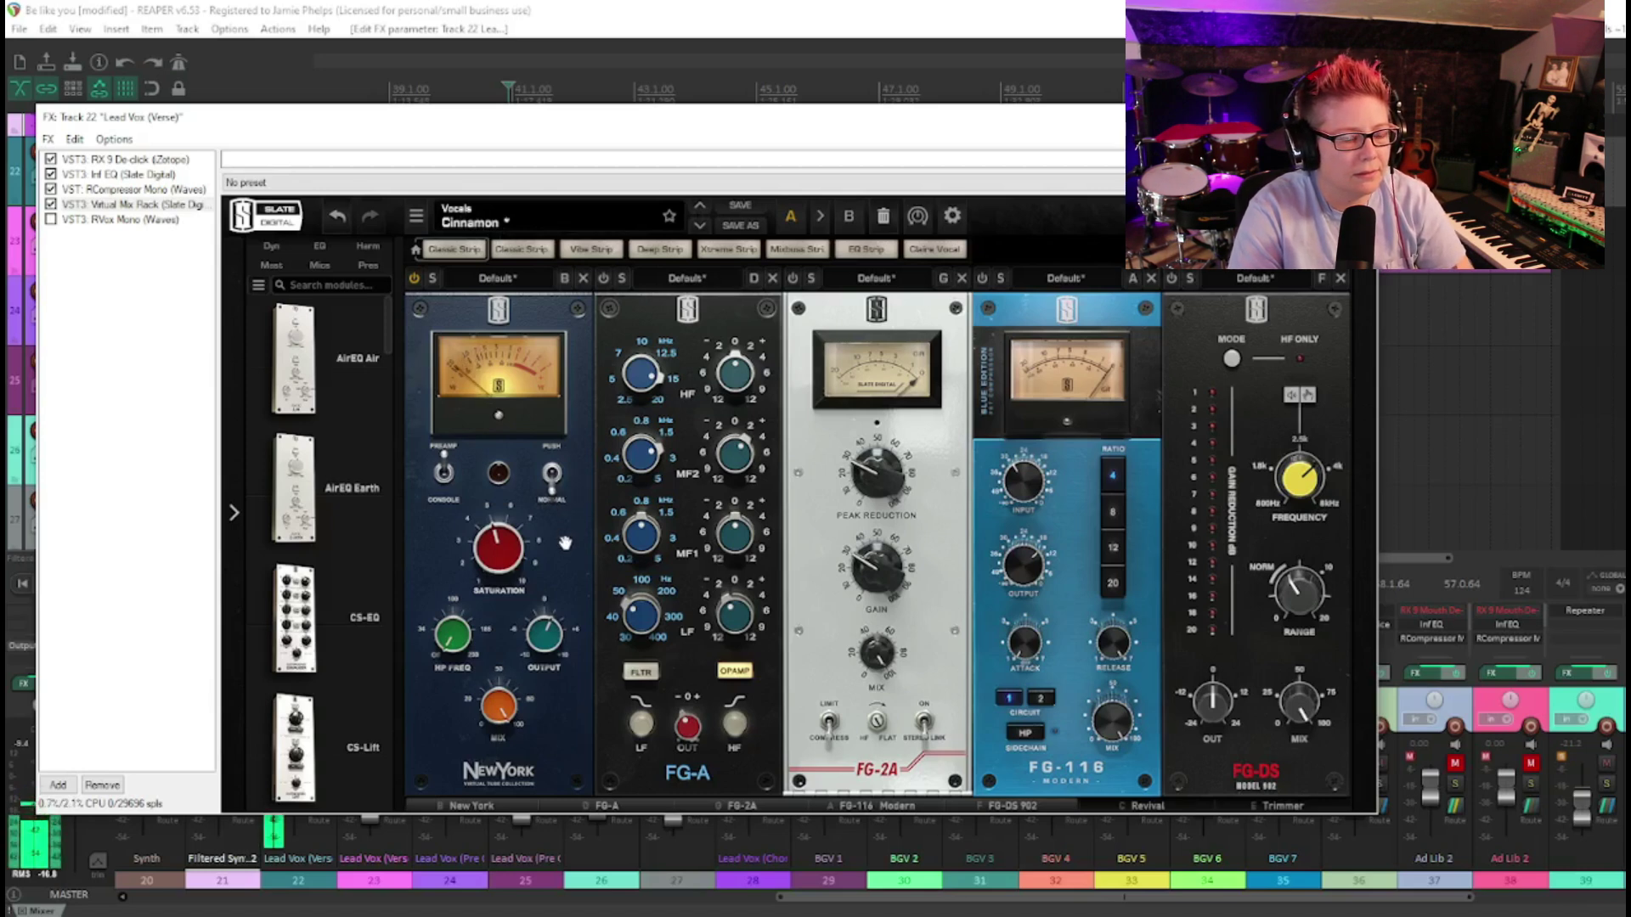
Step: Play the soloed lead vocal through the New York module and with FG-A active to compare them
{"action": "mouse_move", "coordinate": [525, 544]}
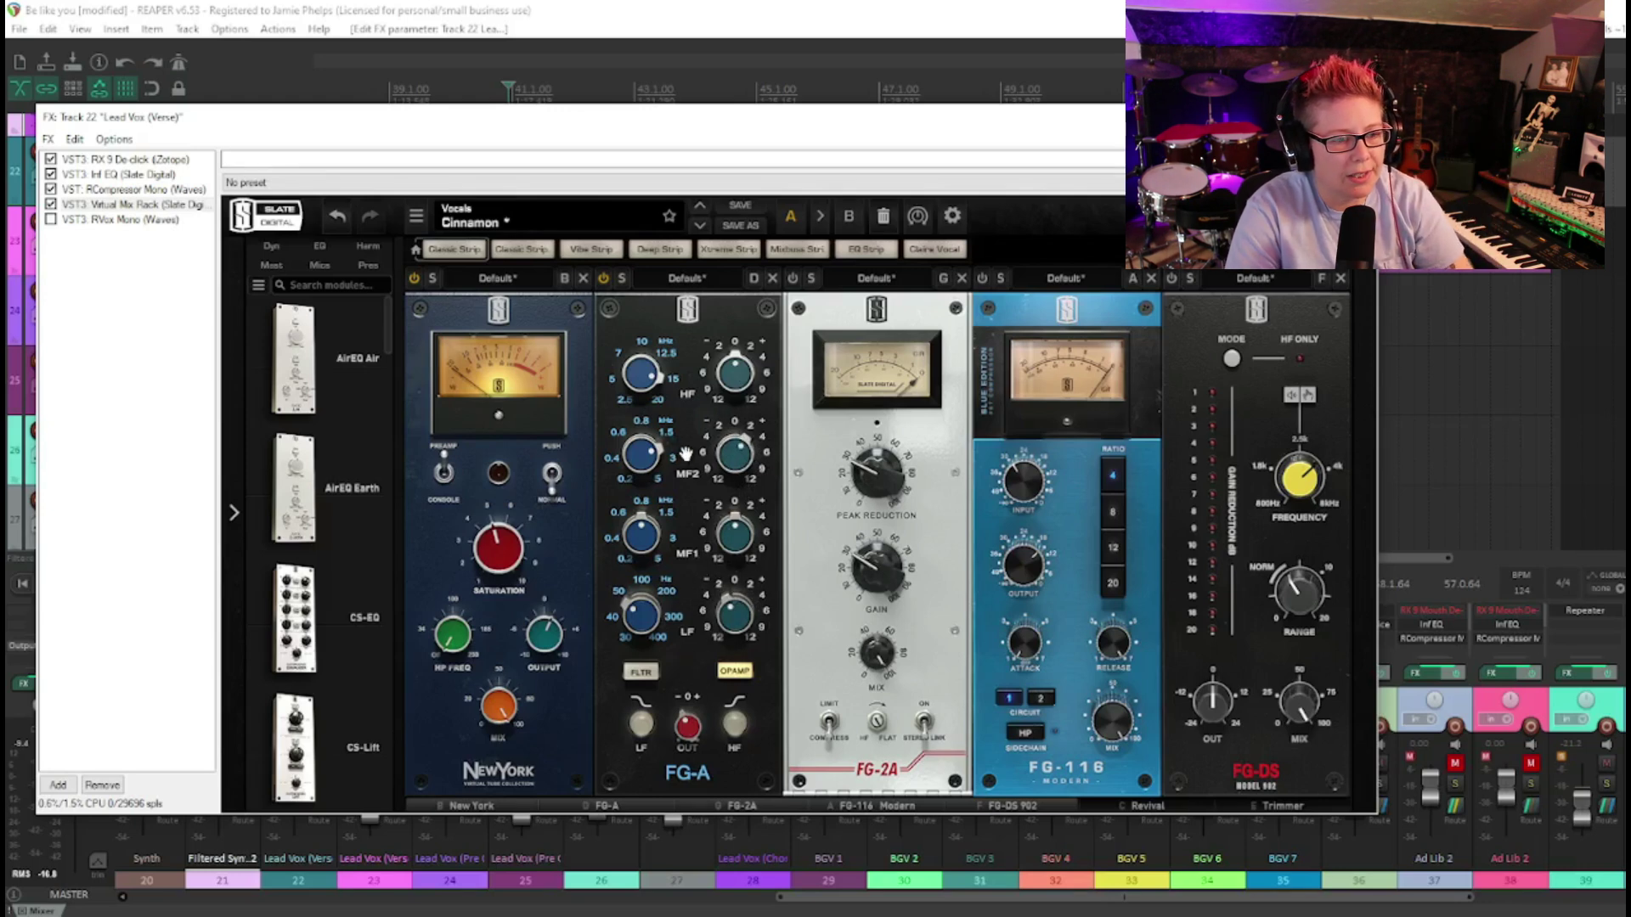
{"action": "key", "text": "space"}
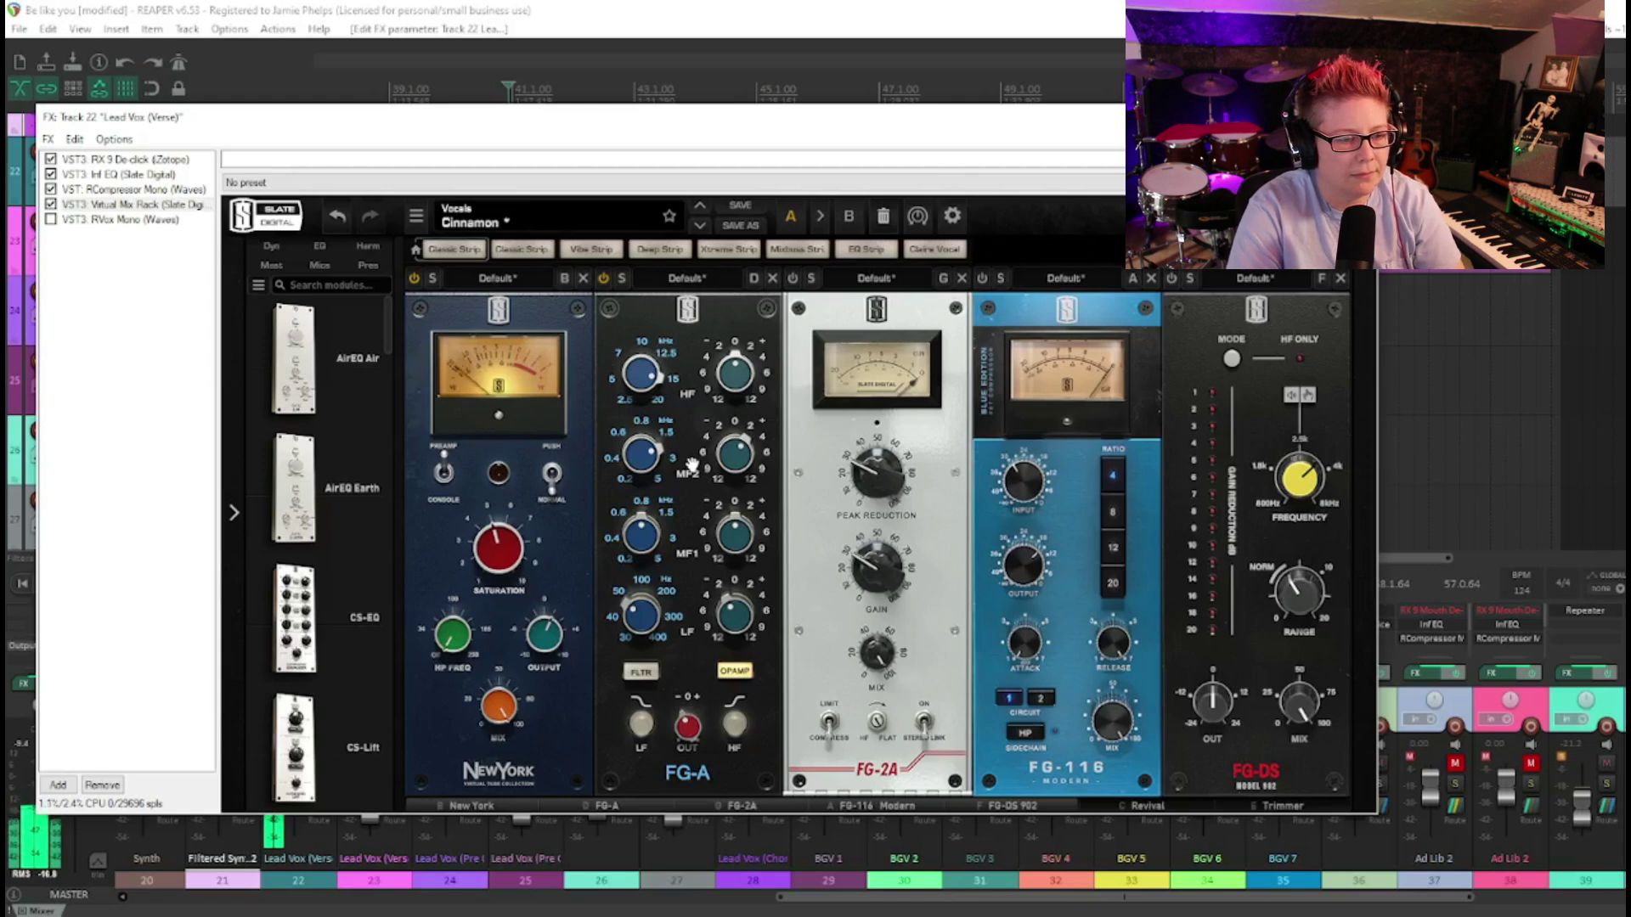
{"action": "key", "text": "space"}
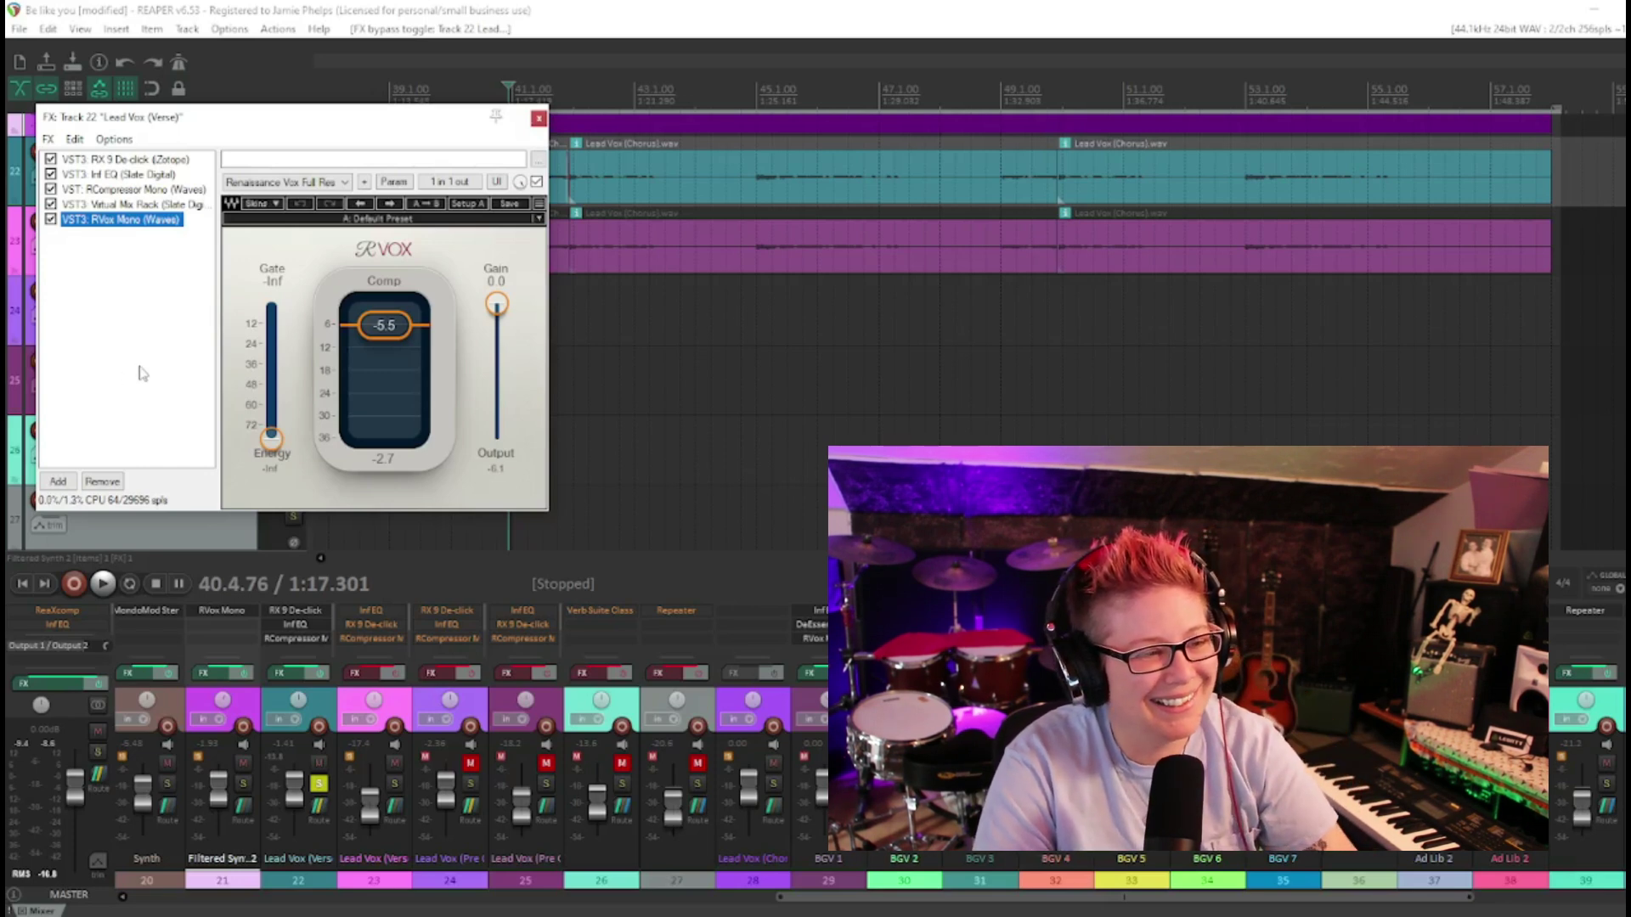
Step: Audition RVox on the lead vocal, unsolo track 22 to hear it in the mix, and close its effects window
{"action": "left_click_drag", "start_coordinate": [346, 136], "coordinate": [630, 268]}
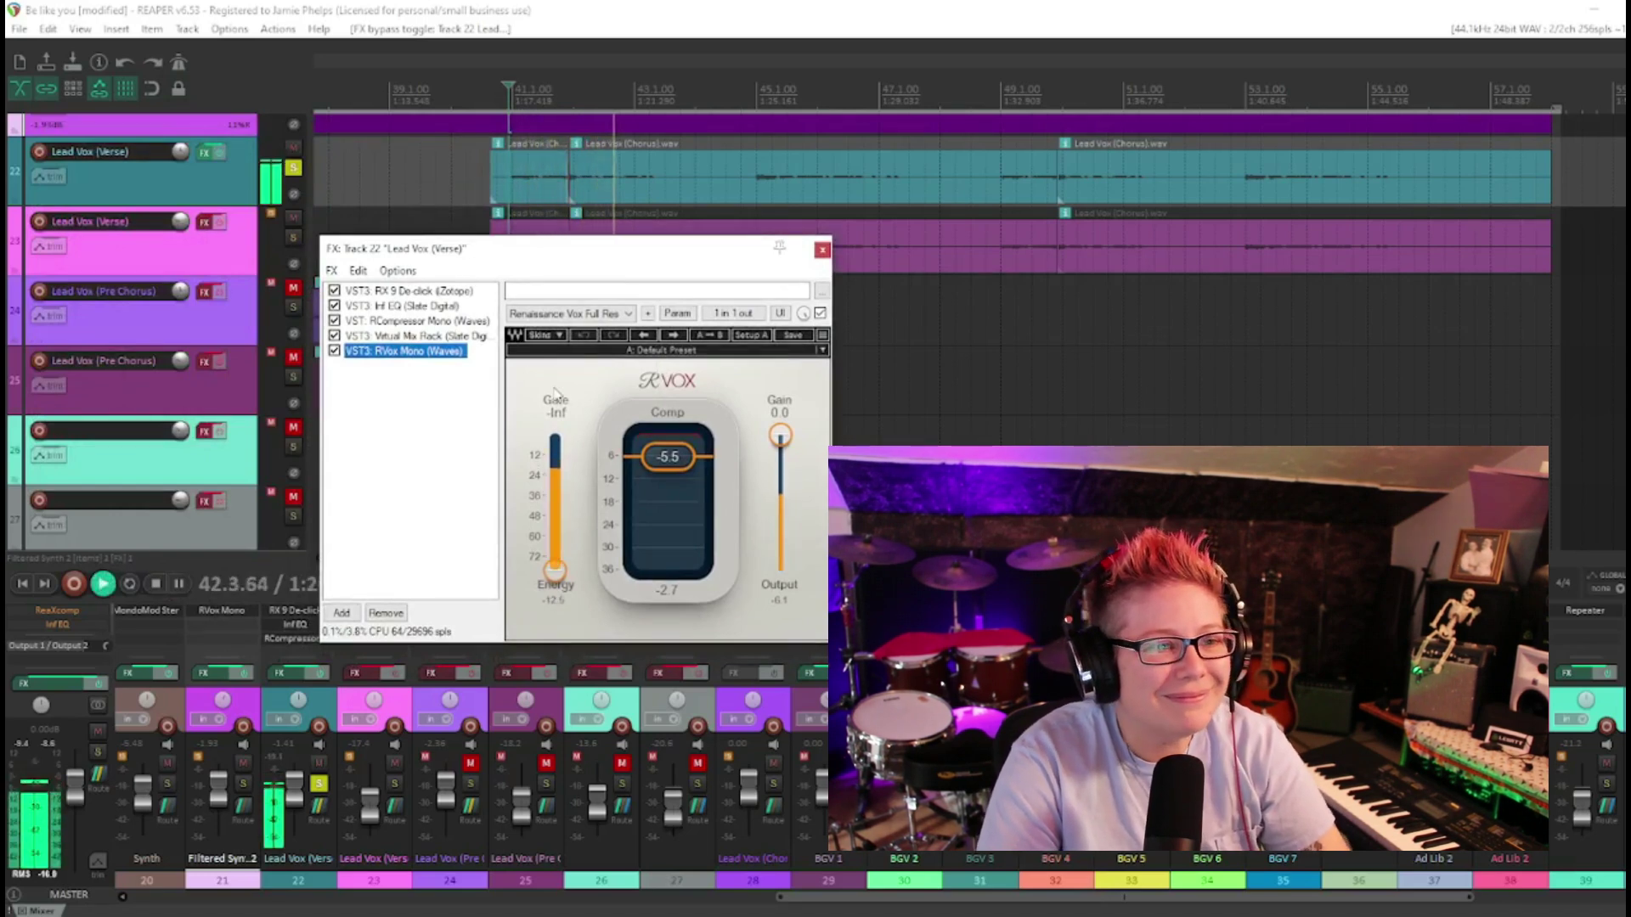
{"action": "key", "text": "space"}
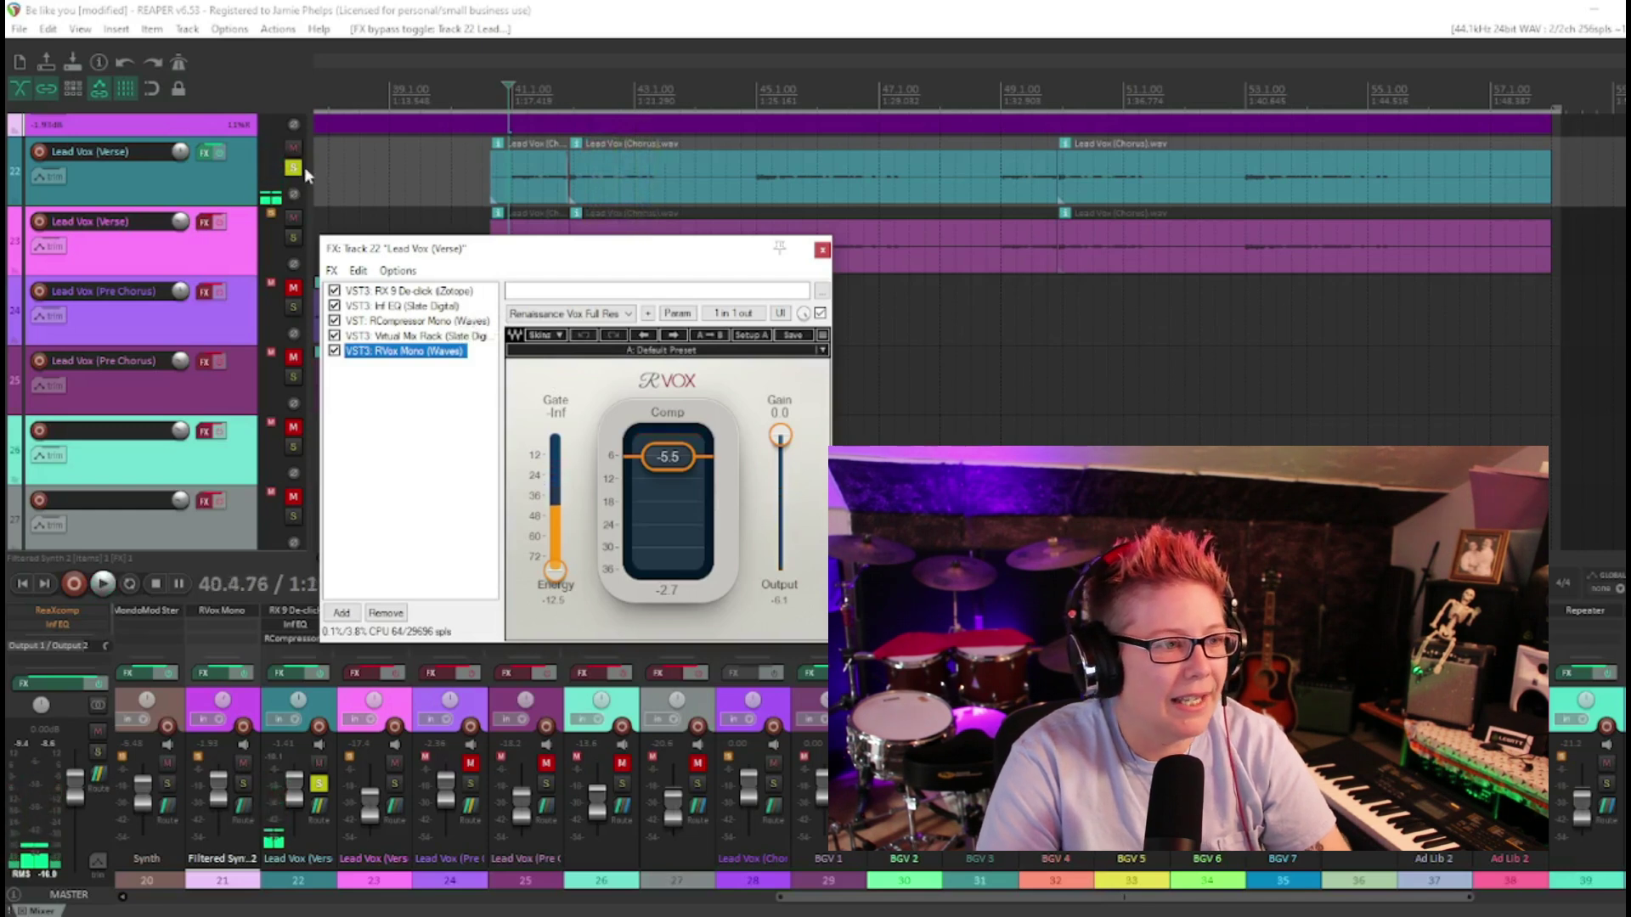
{"action": "left_click", "coordinate": [294, 169]}
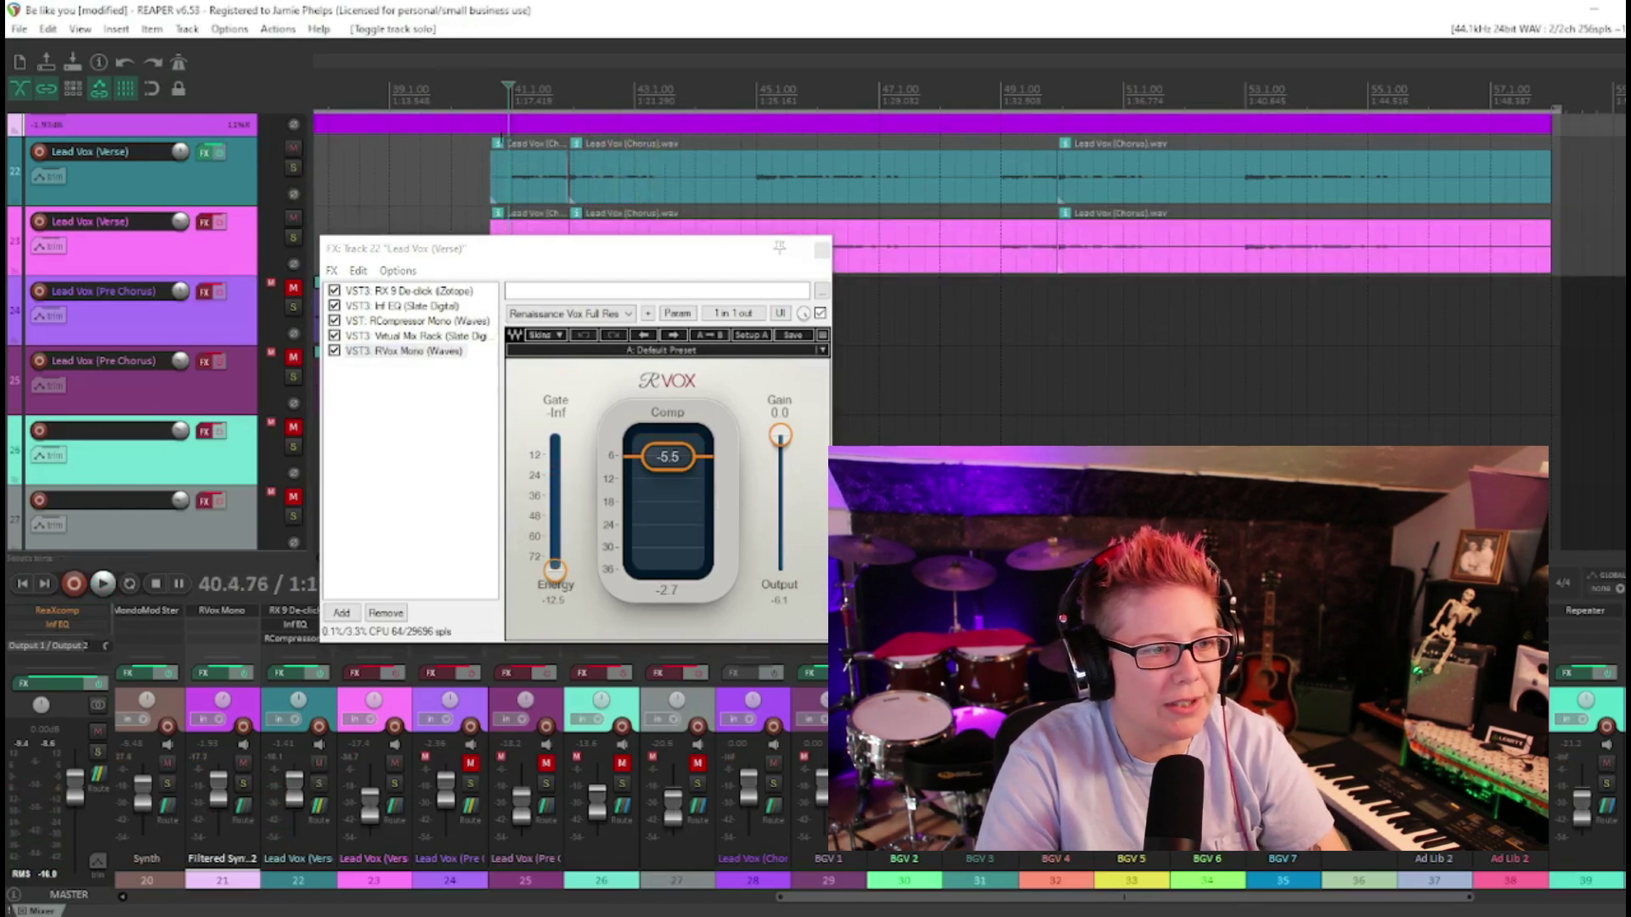
{"action": "key", "text": "space"}
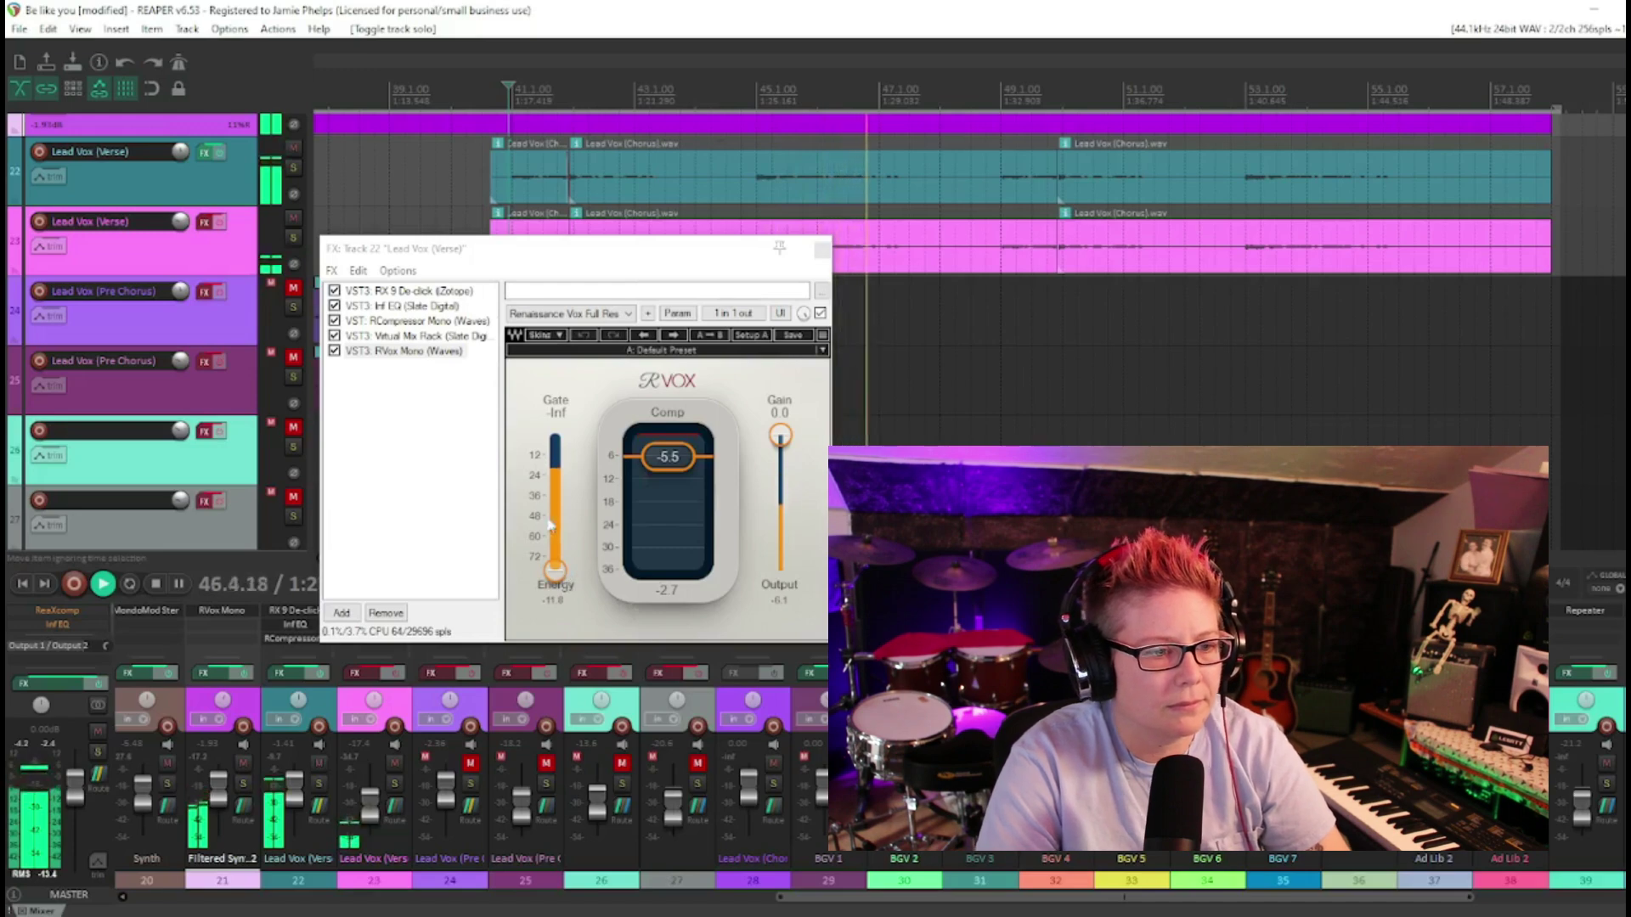
{"action": "key", "text": "space"}
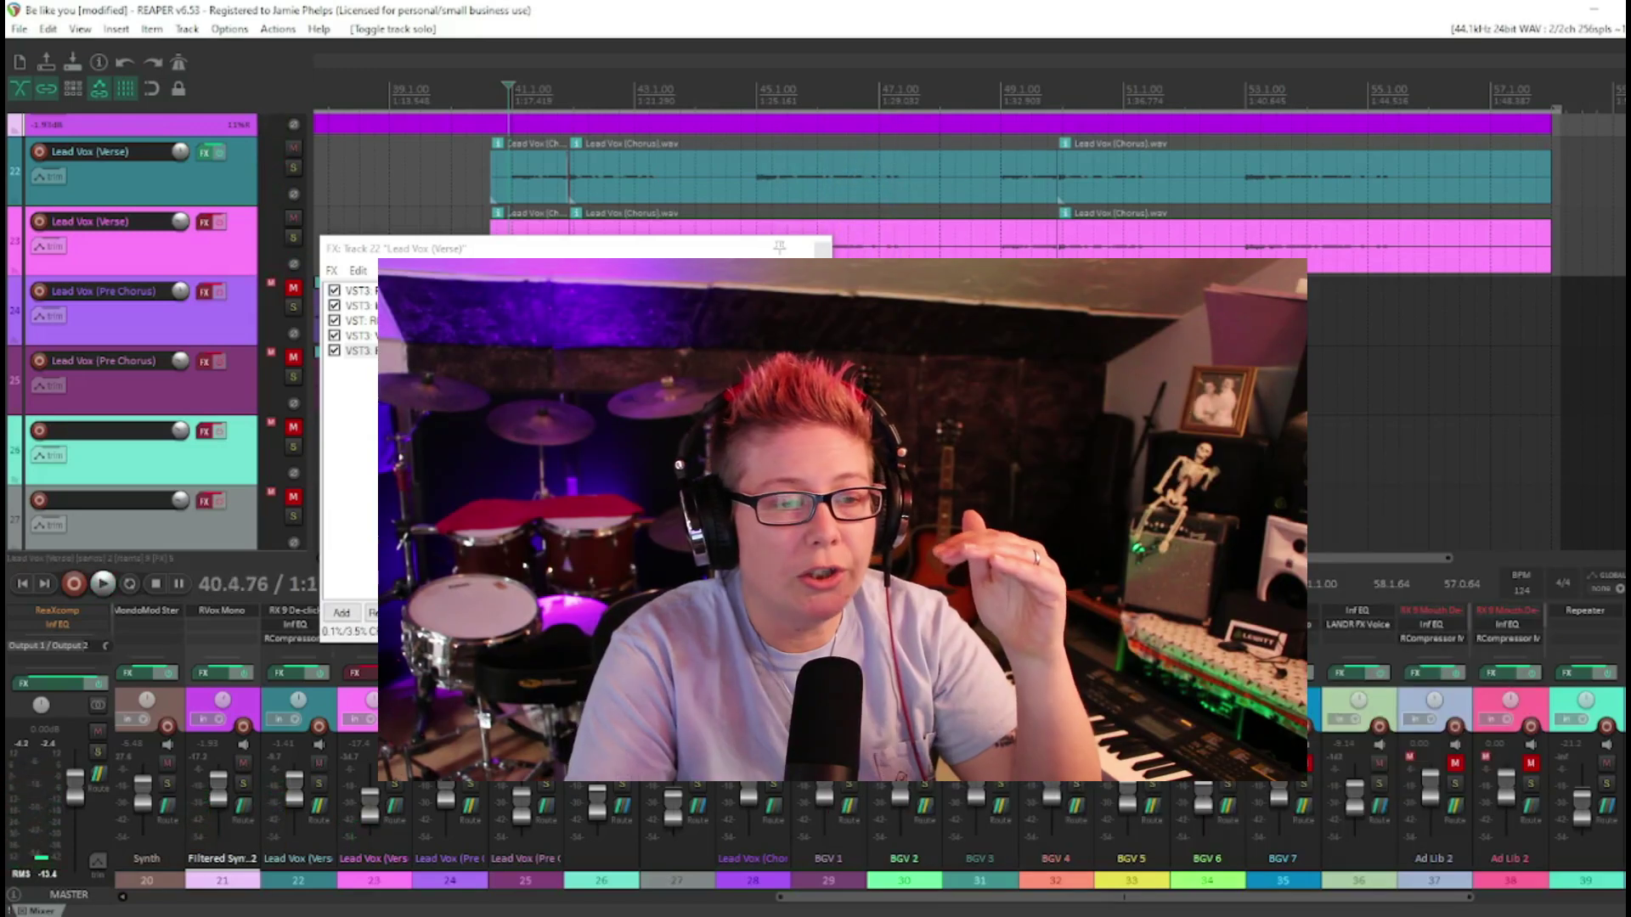
{"action": "left_click", "coordinate": [821, 249]}
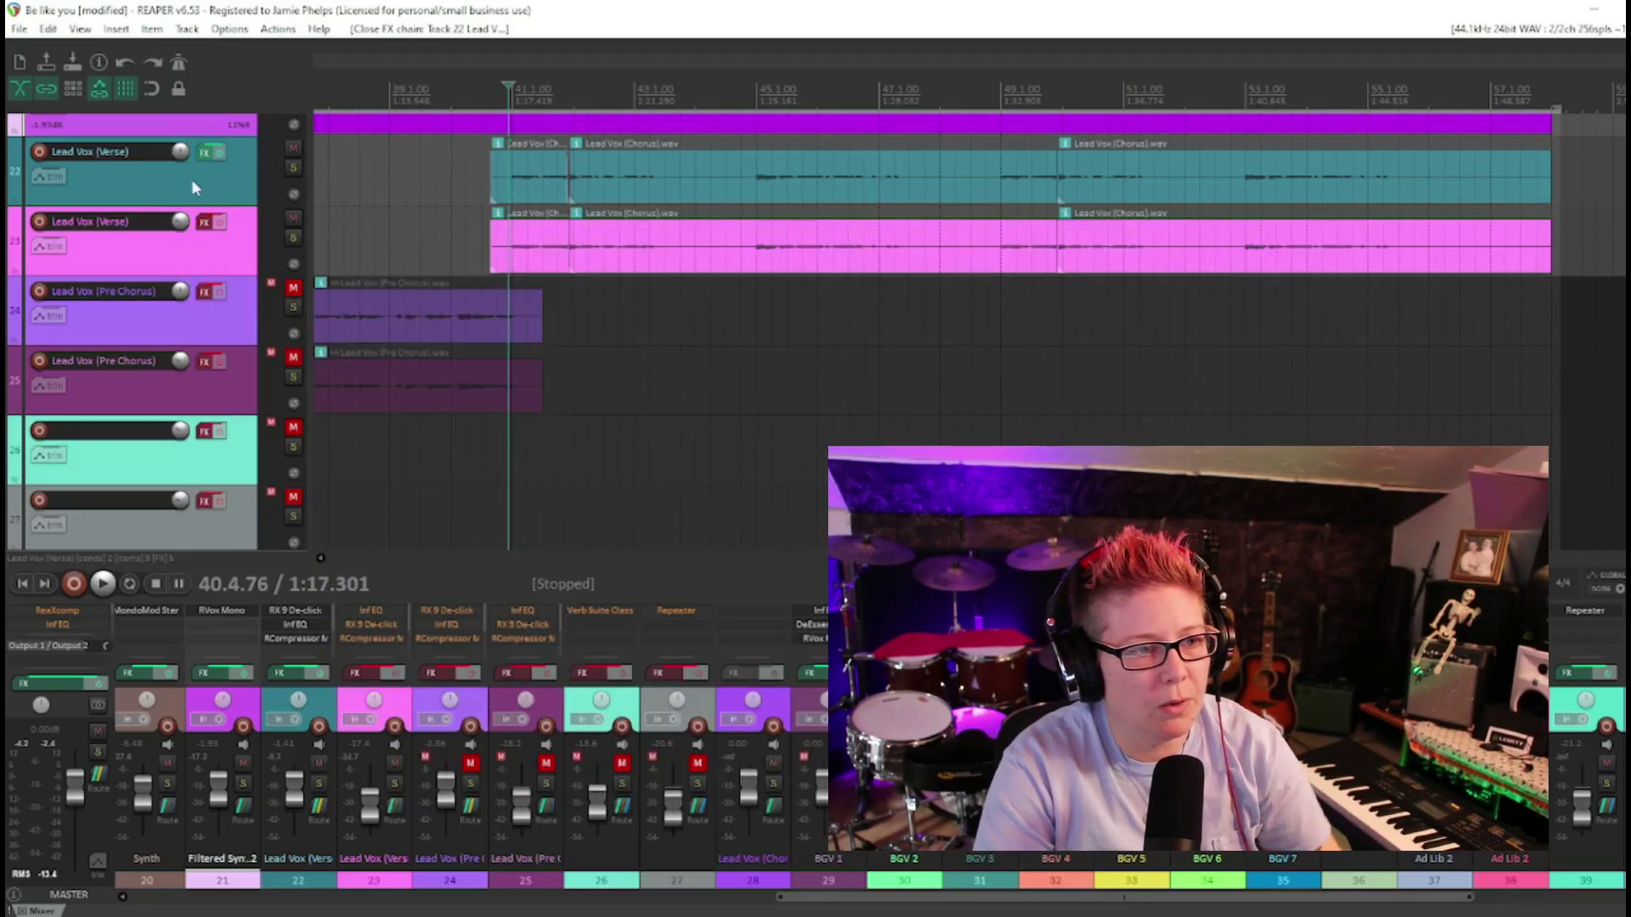
Step: Enable the effects on track 23, the second Lead Vox (Verse) track, and open its effects chain
{"action": "right_click", "coordinate": [192, 182]}
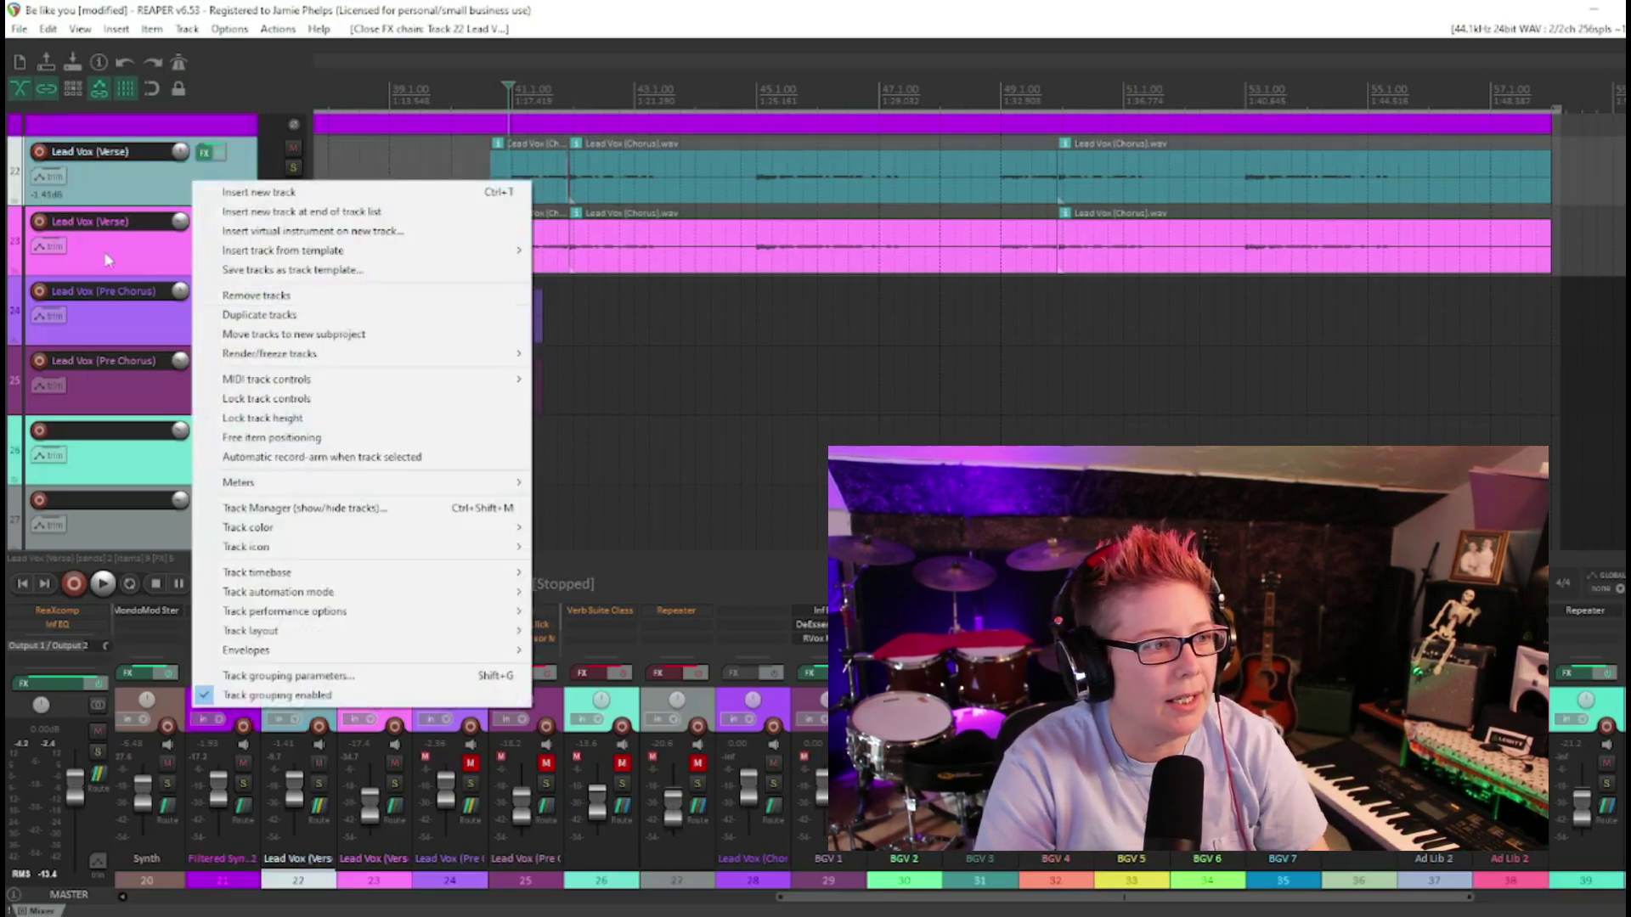
{"action": "left_click", "coordinate": [294, 315]}
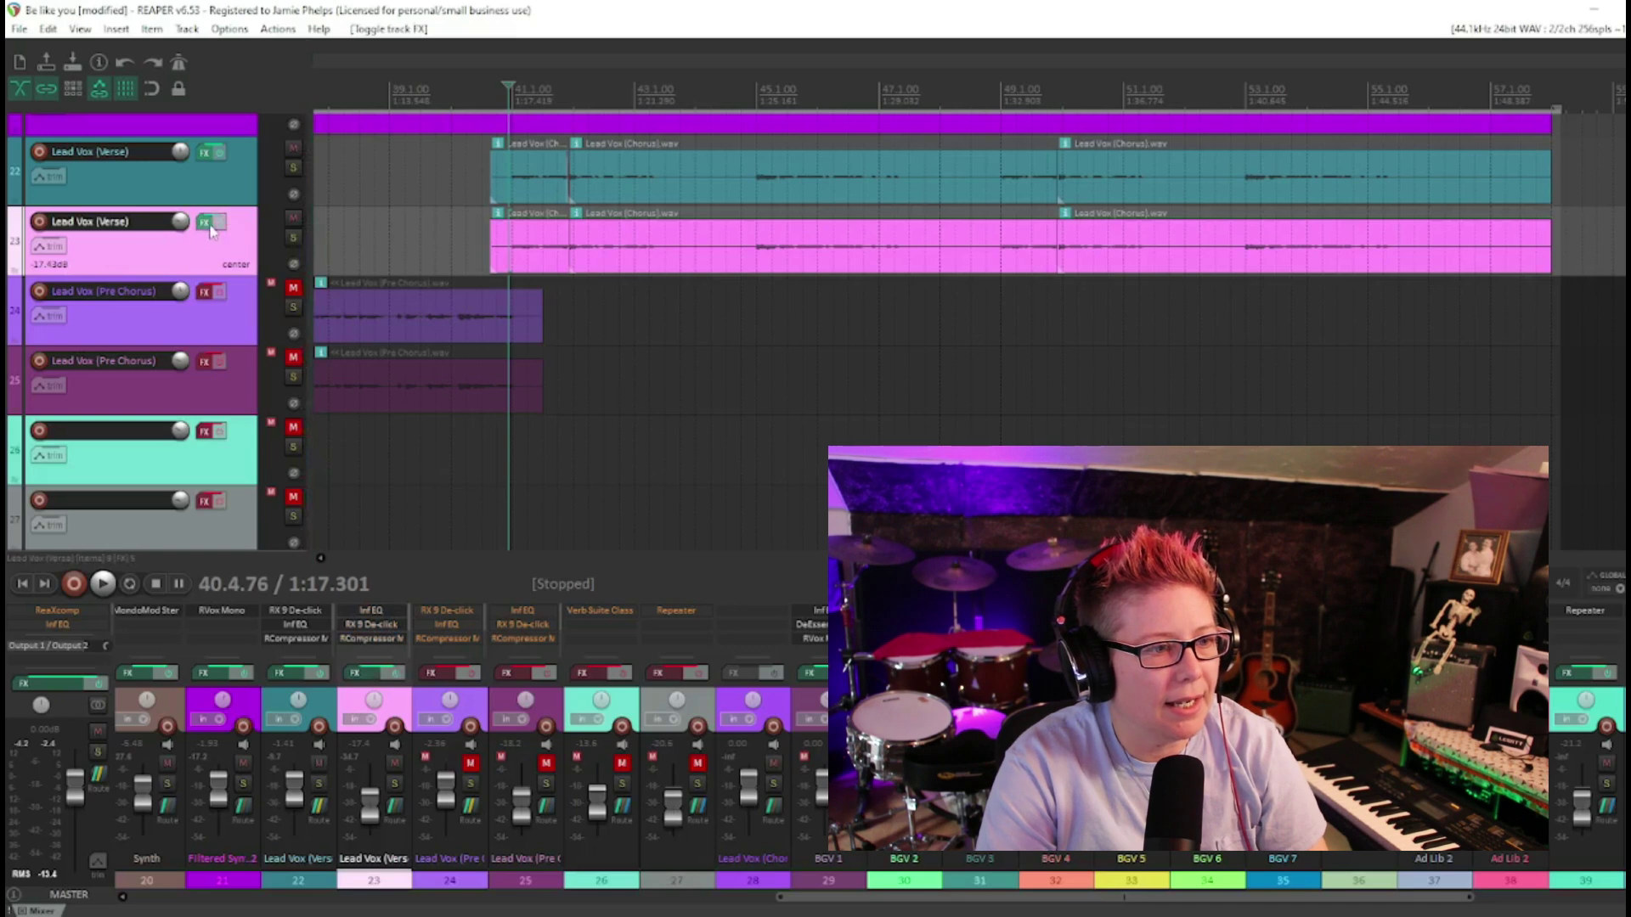
{"action": "left_click", "coordinate": [208, 224]}
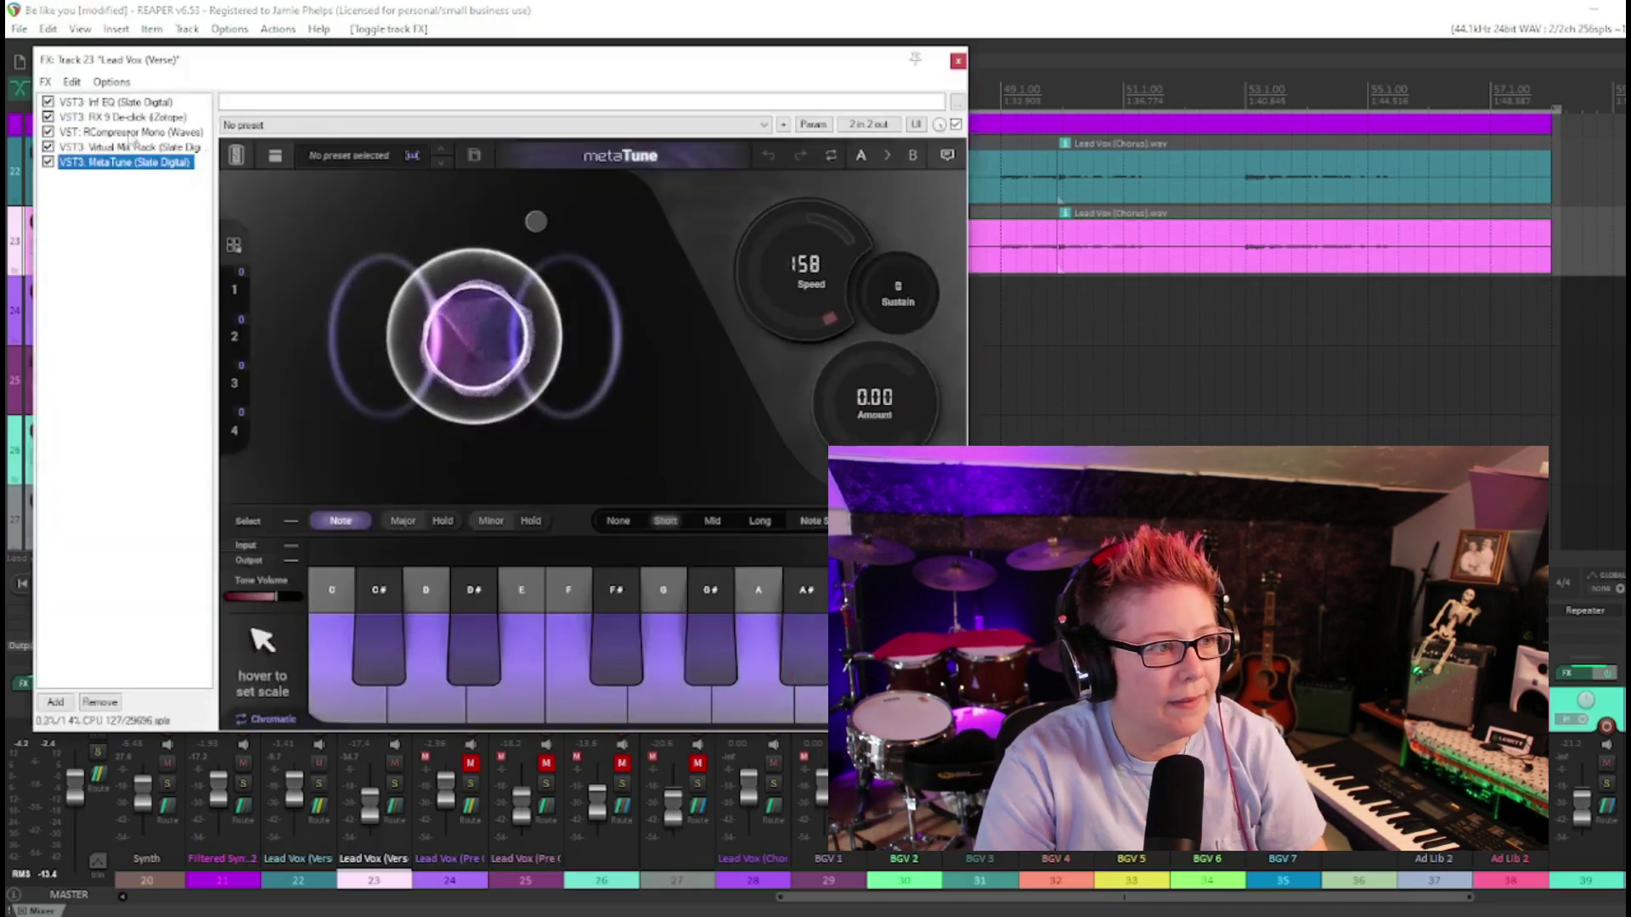
Step: Examine the RCompressor, Virtual Mix Rack and MetaTune settings in the effects chain of track 23
{"action": "left_click", "coordinate": [130, 133]}
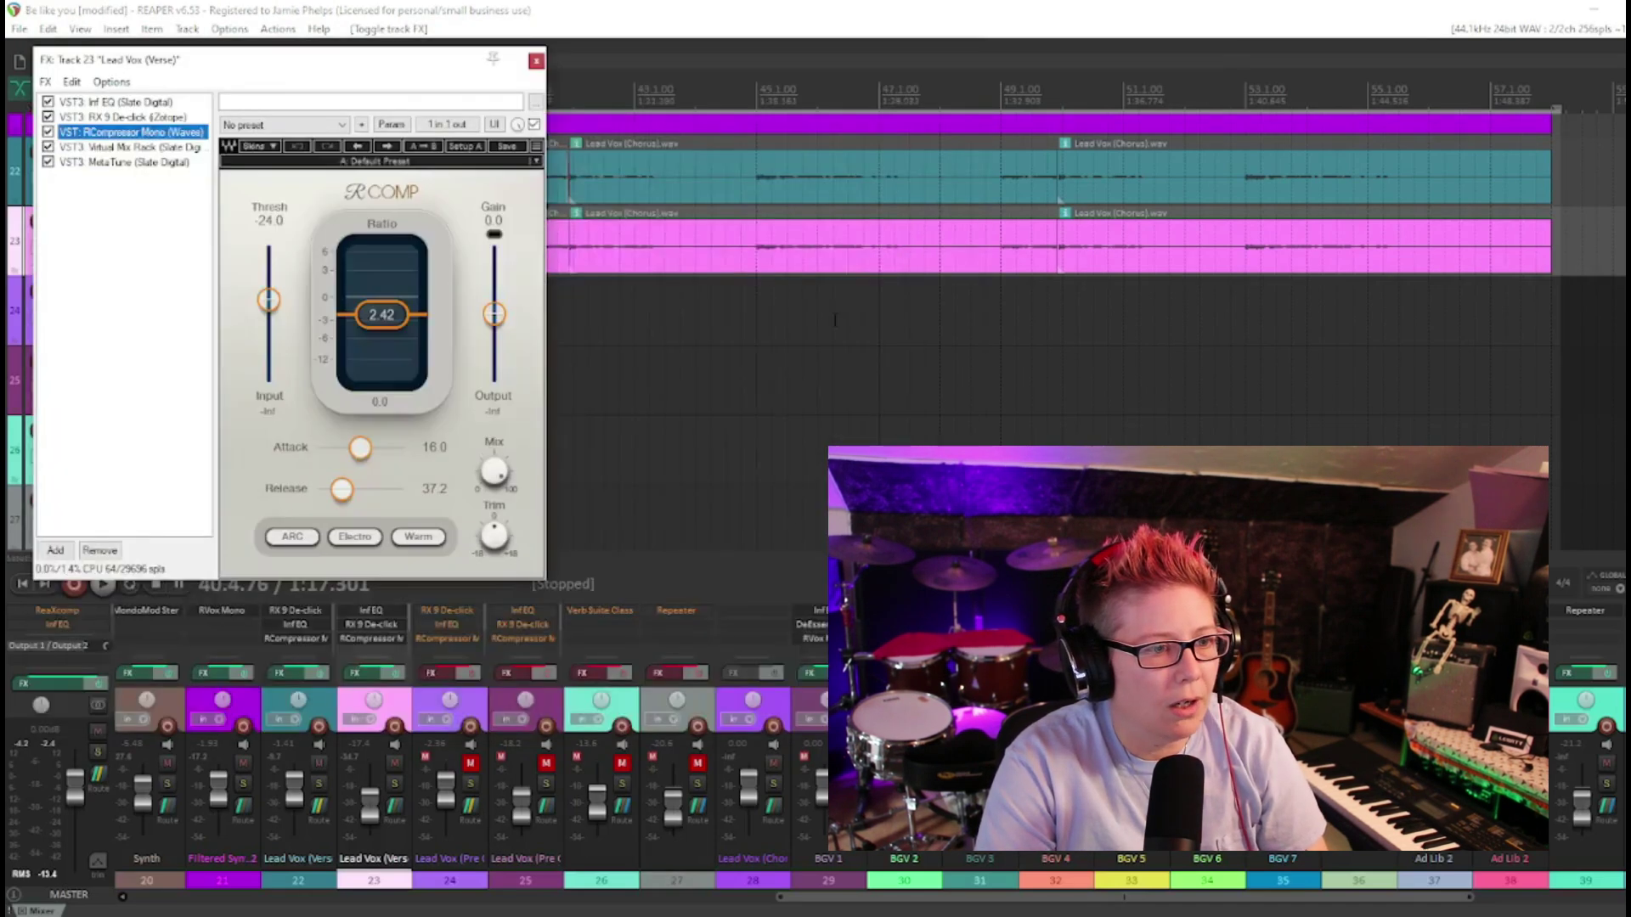
{"action": "left_click", "coordinate": [153, 148]}
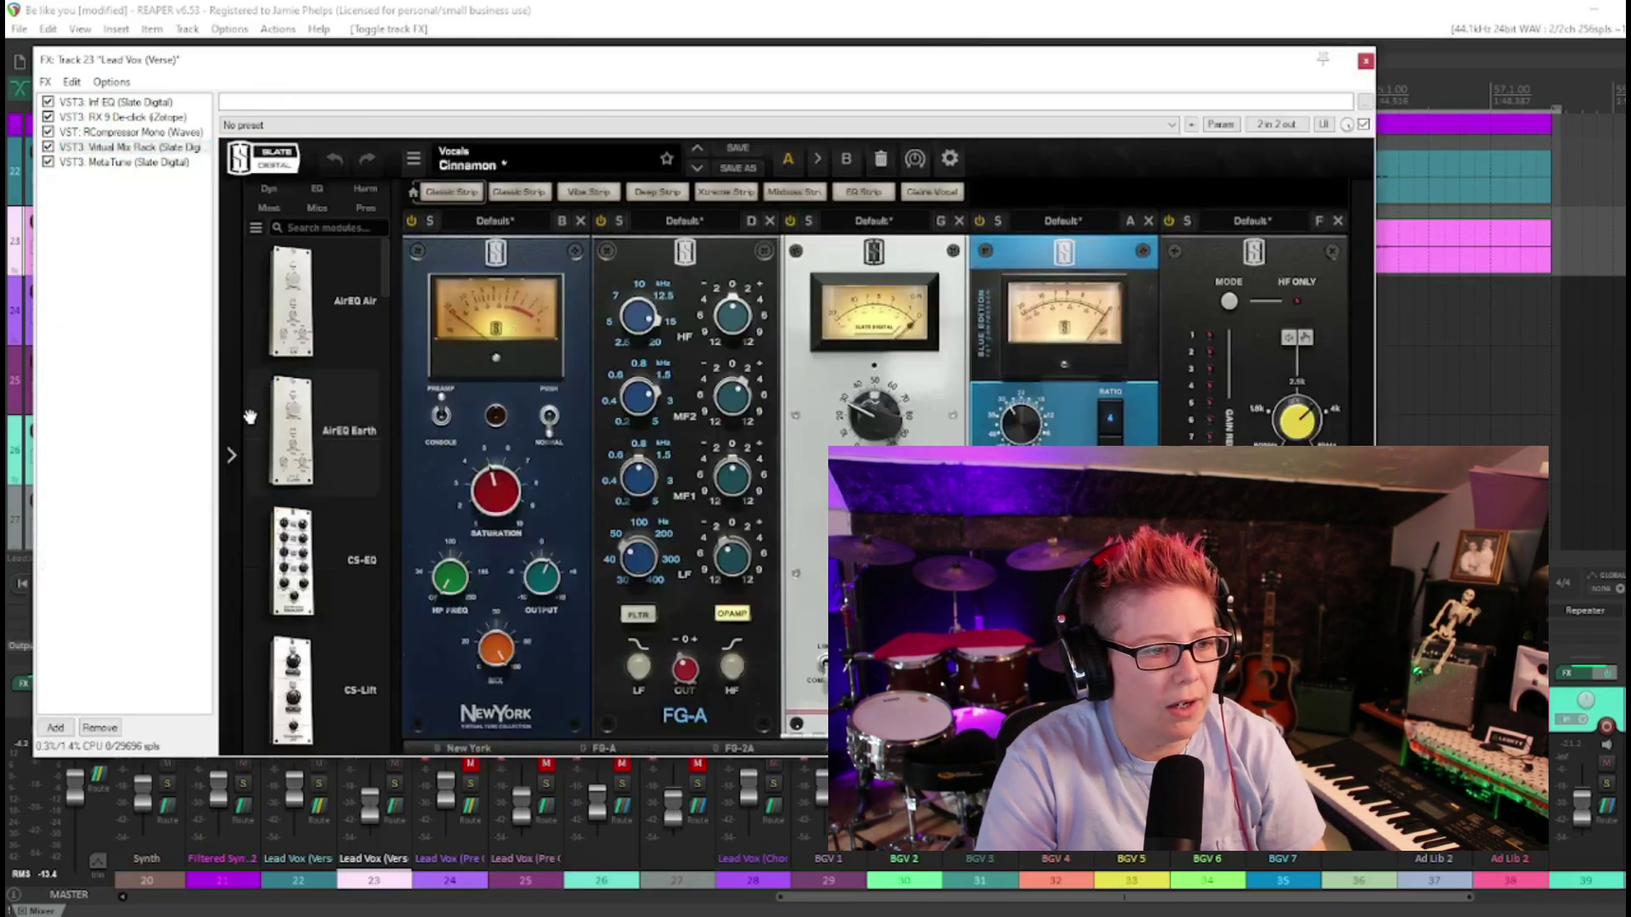
{"action": "left_click", "coordinate": [136, 162]}
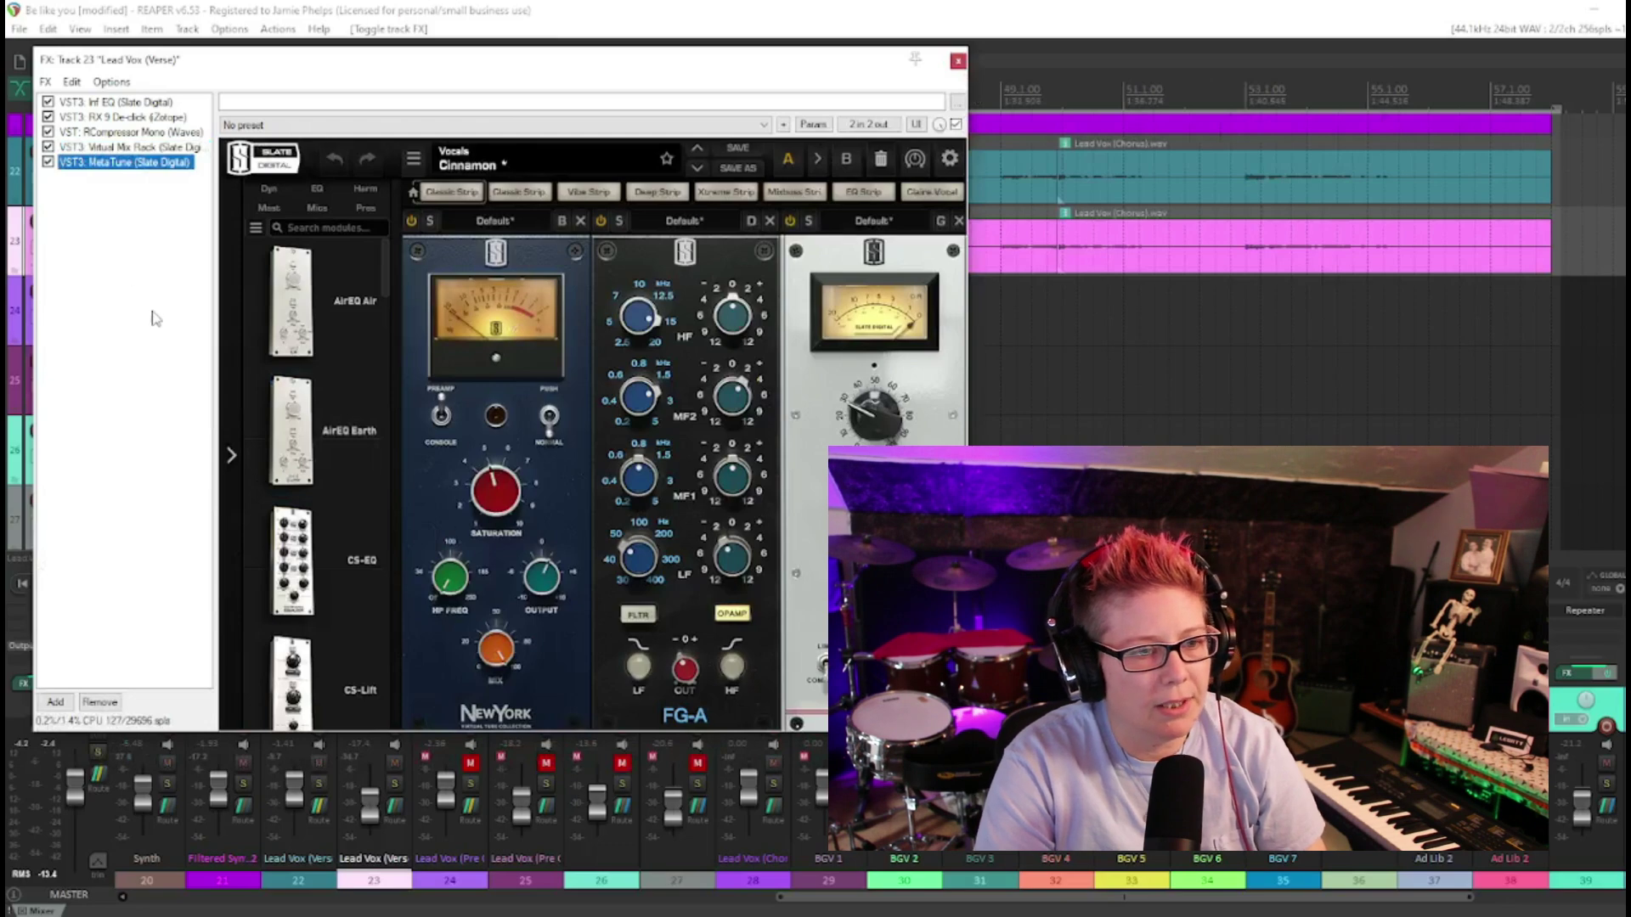
{"action": "left_click_drag", "start_coordinate": [416, 71], "coordinate": [757, 122]}
{"action": "mouse_move", "coordinate": [812, 443]}
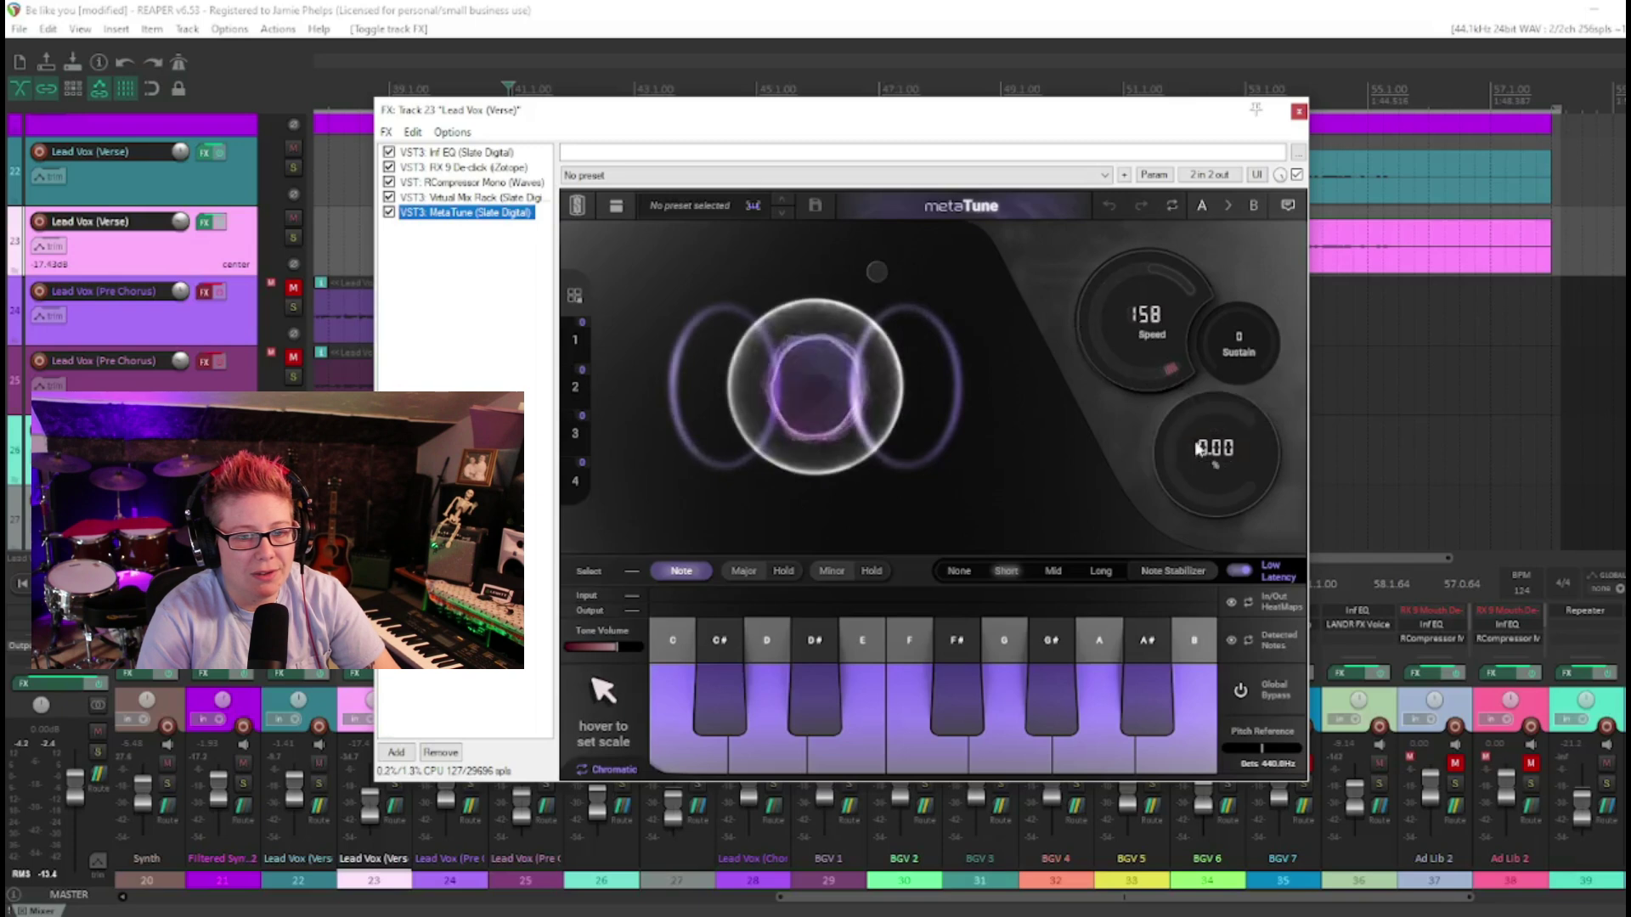
Step: Set the MetaTune doubler width to 63% and track 23's volume to about -3.1 dB, with playback starting just before bar 45
{"action": "mouse_move", "coordinate": [875, 271]}
{"action": "left_mouse_down"}
{"action": "mouse_move", "coordinate": [782, 273]}
{"action": "mouse_move", "coordinate": [860, 274]}
{"action": "left_mouse_up"}
{"action": "left_click_drag", "start_coordinate": [768, 110], "coordinate": [822, 142]}
{"action": "left_click", "coordinate": [751, 91]}
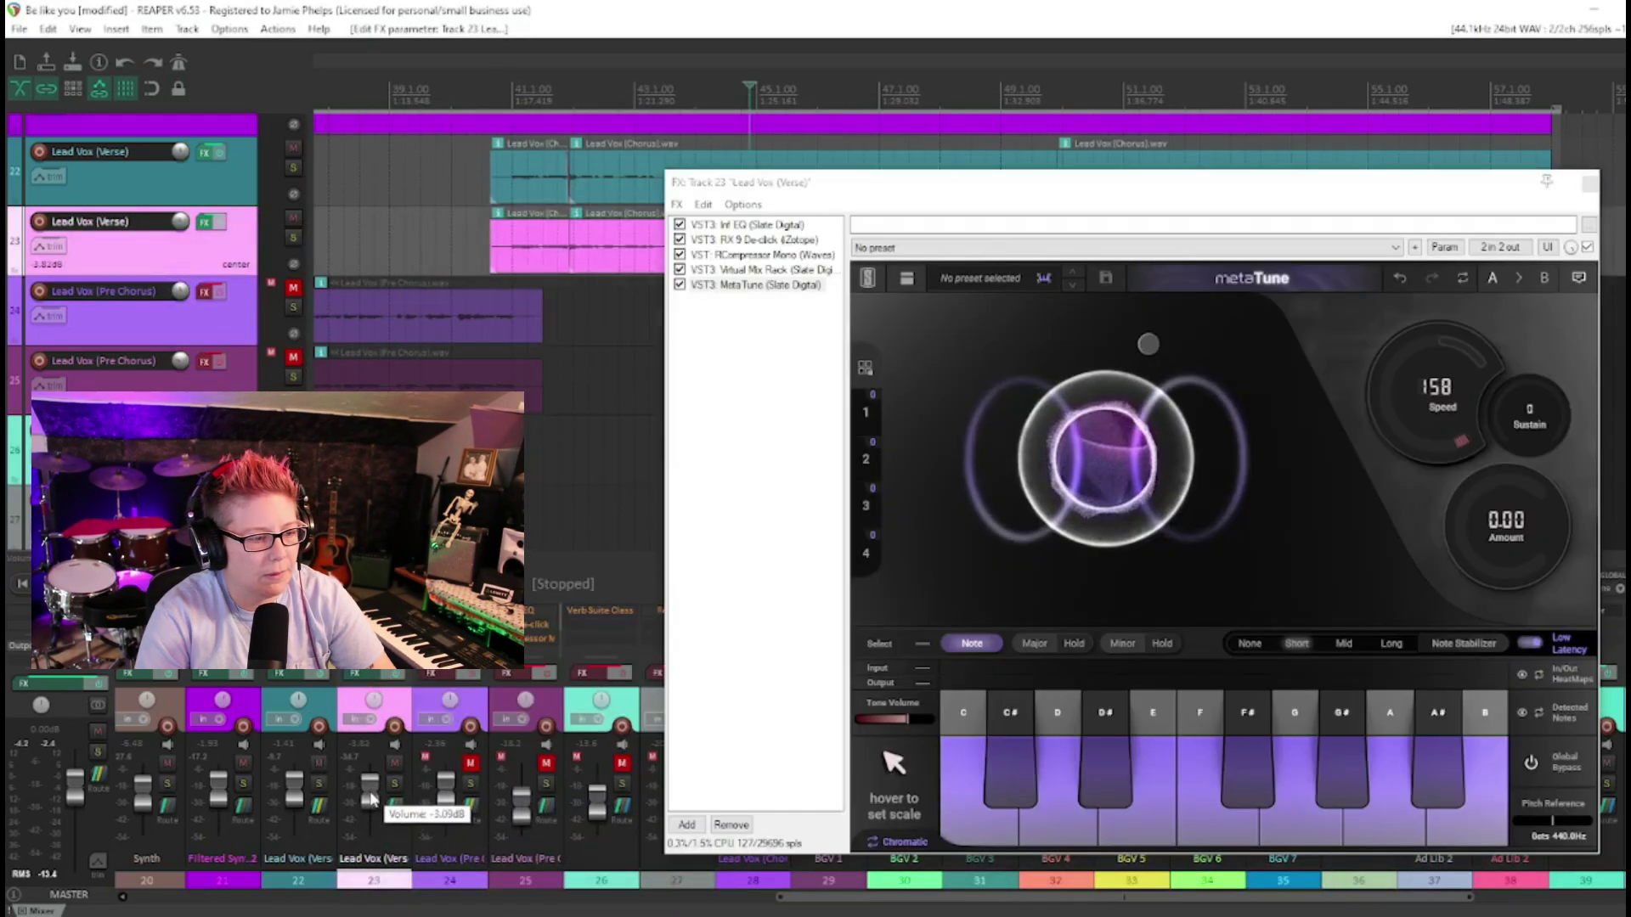
{"action": "left_click_drag", "start_coordinate": [371, 798], "coordinate": [371, 798]}
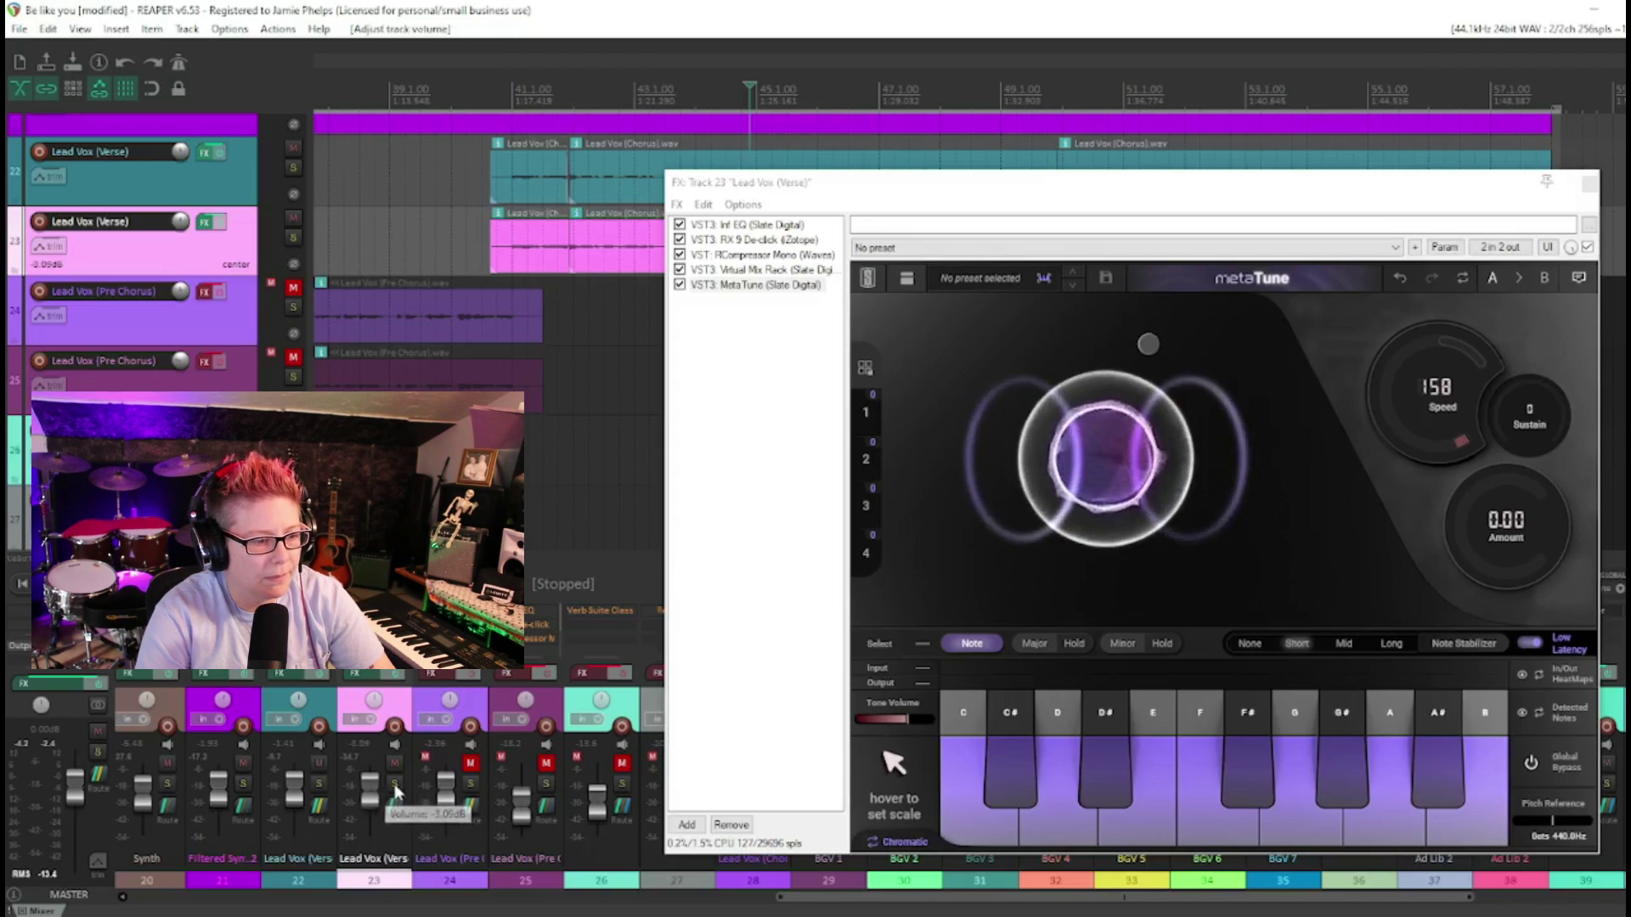
Step: Solo track 23, narrow the MetaTune doubler further while playing the vocal, and close the effects window
{"action": "left_click", "coordinate": [395, 783]}
{"action": "left_click_drag", "start_coordinate": [953, 198], "coordinate": [572, 269]}
{"action": "mouse_move", "coordinate": [812, 415]}
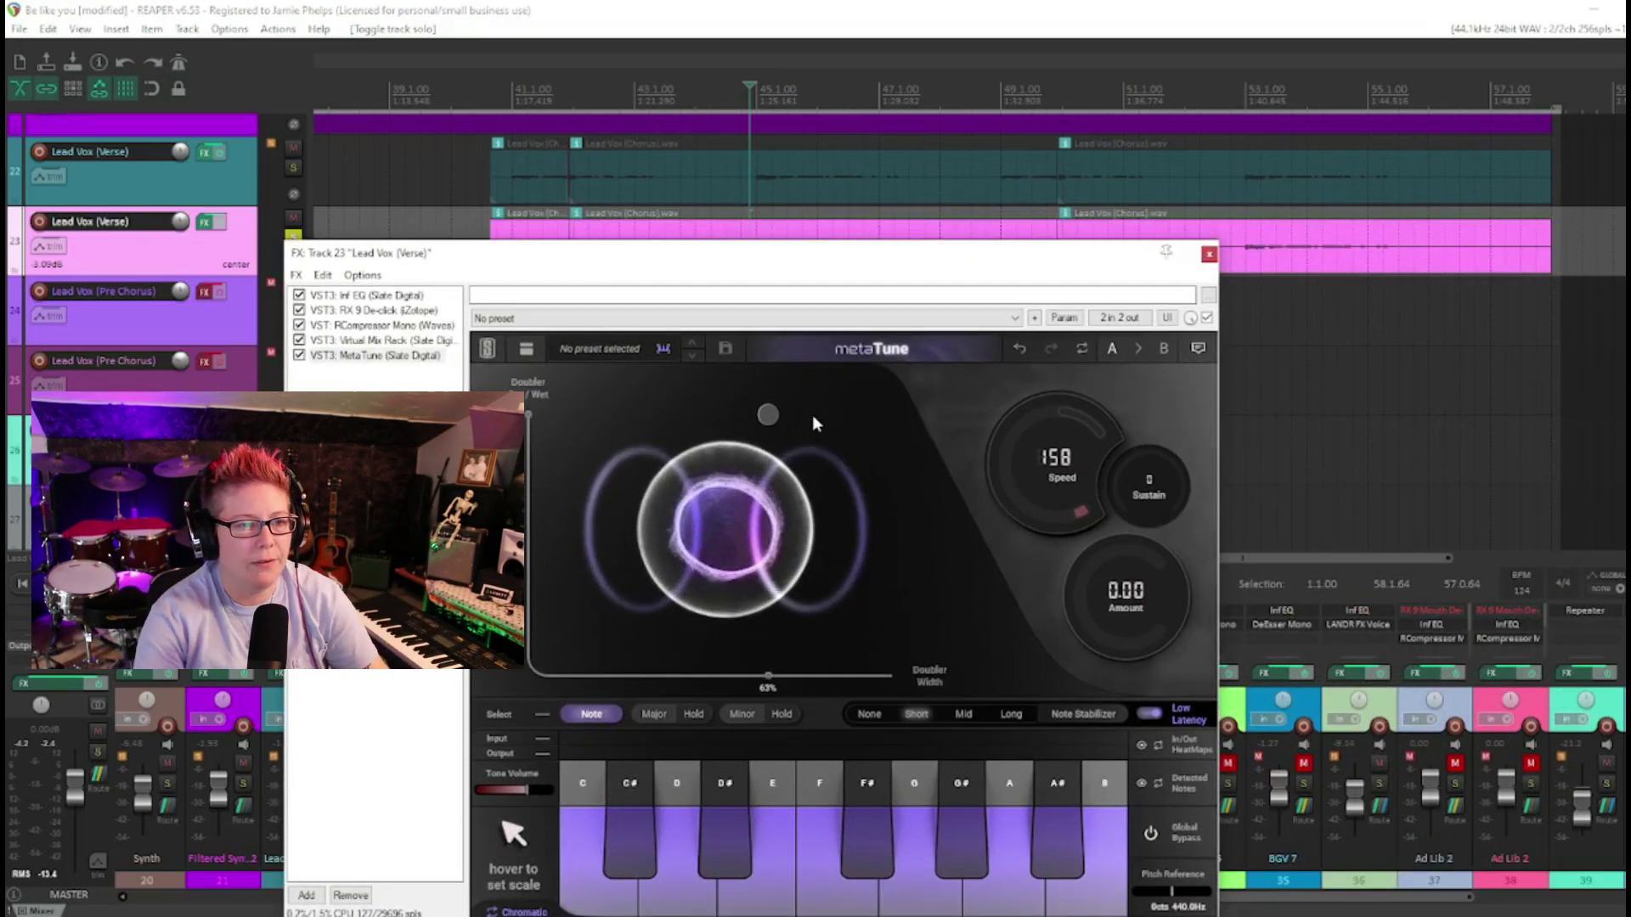
{"action": "left_click_drag", "start_coordinate": [768, 414], "coordinate": [731, 416]}
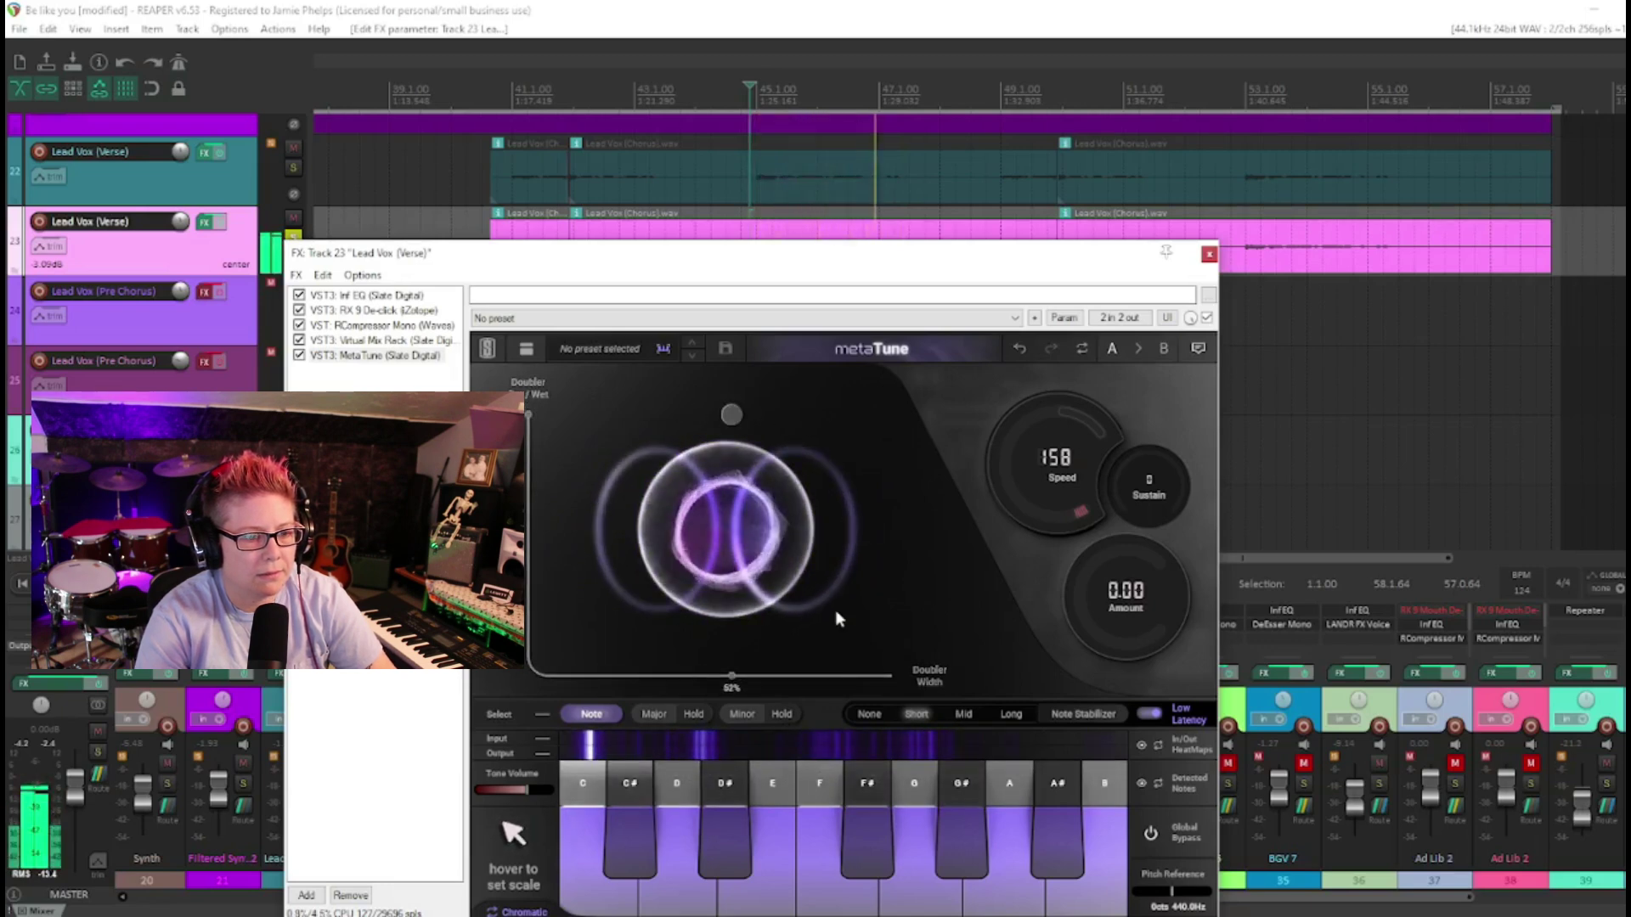
{"action": "key", "text": "space"}
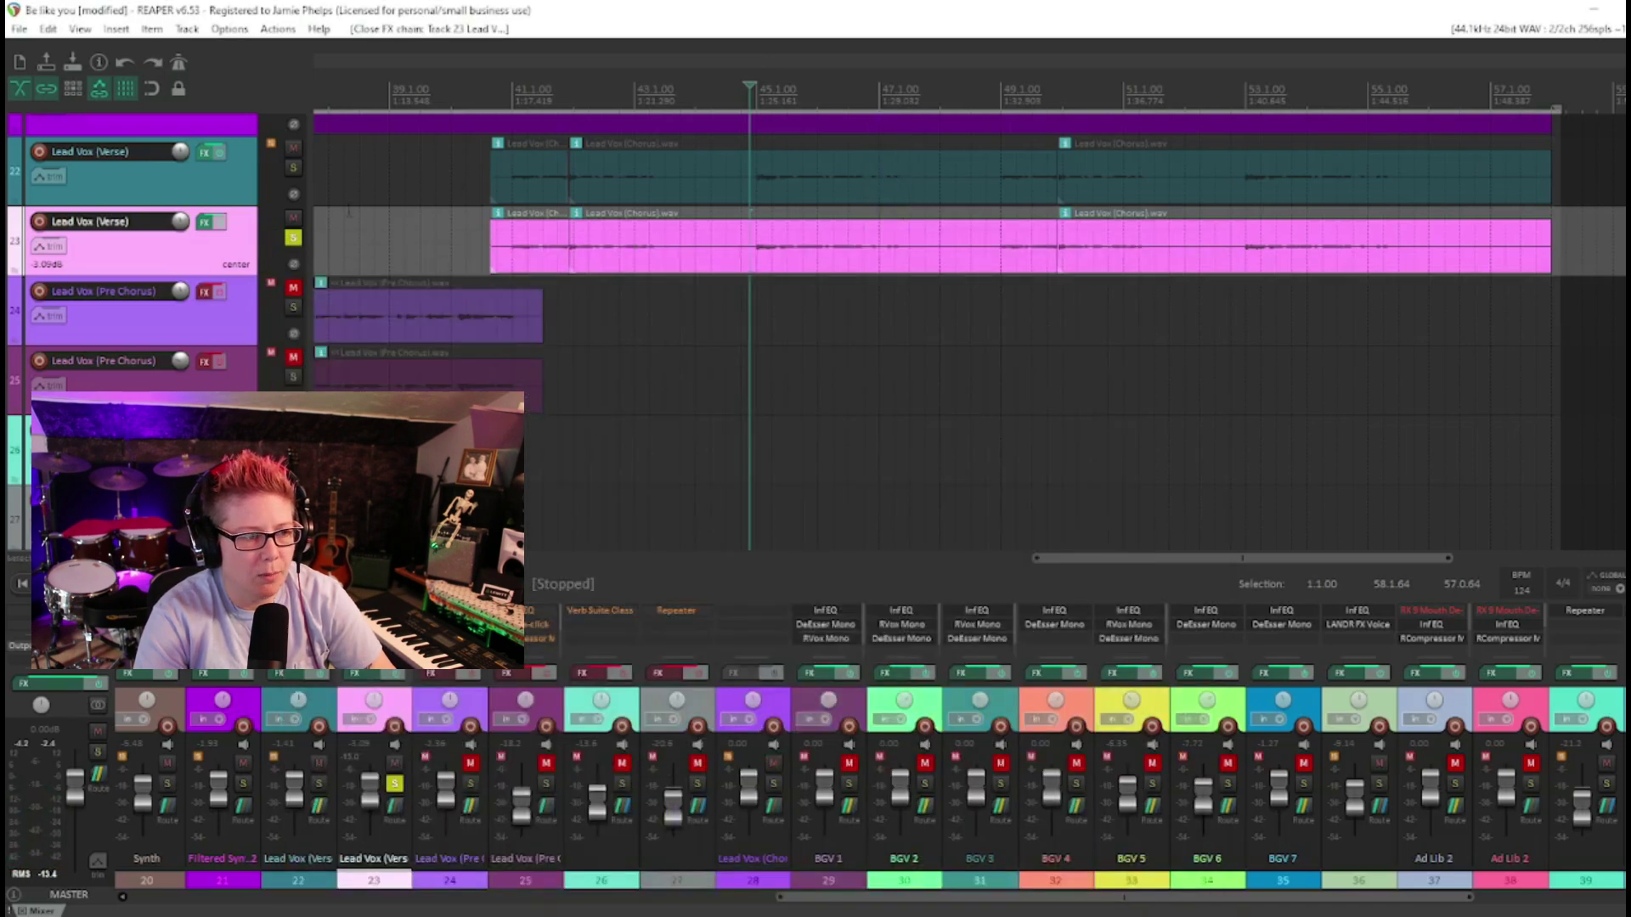
Step: Solo track 22 with track 23 to hear both vocals, unsolo them, and lower track 22's volume slightly
{"action": "left_click", "coordinate": [293, 168]}
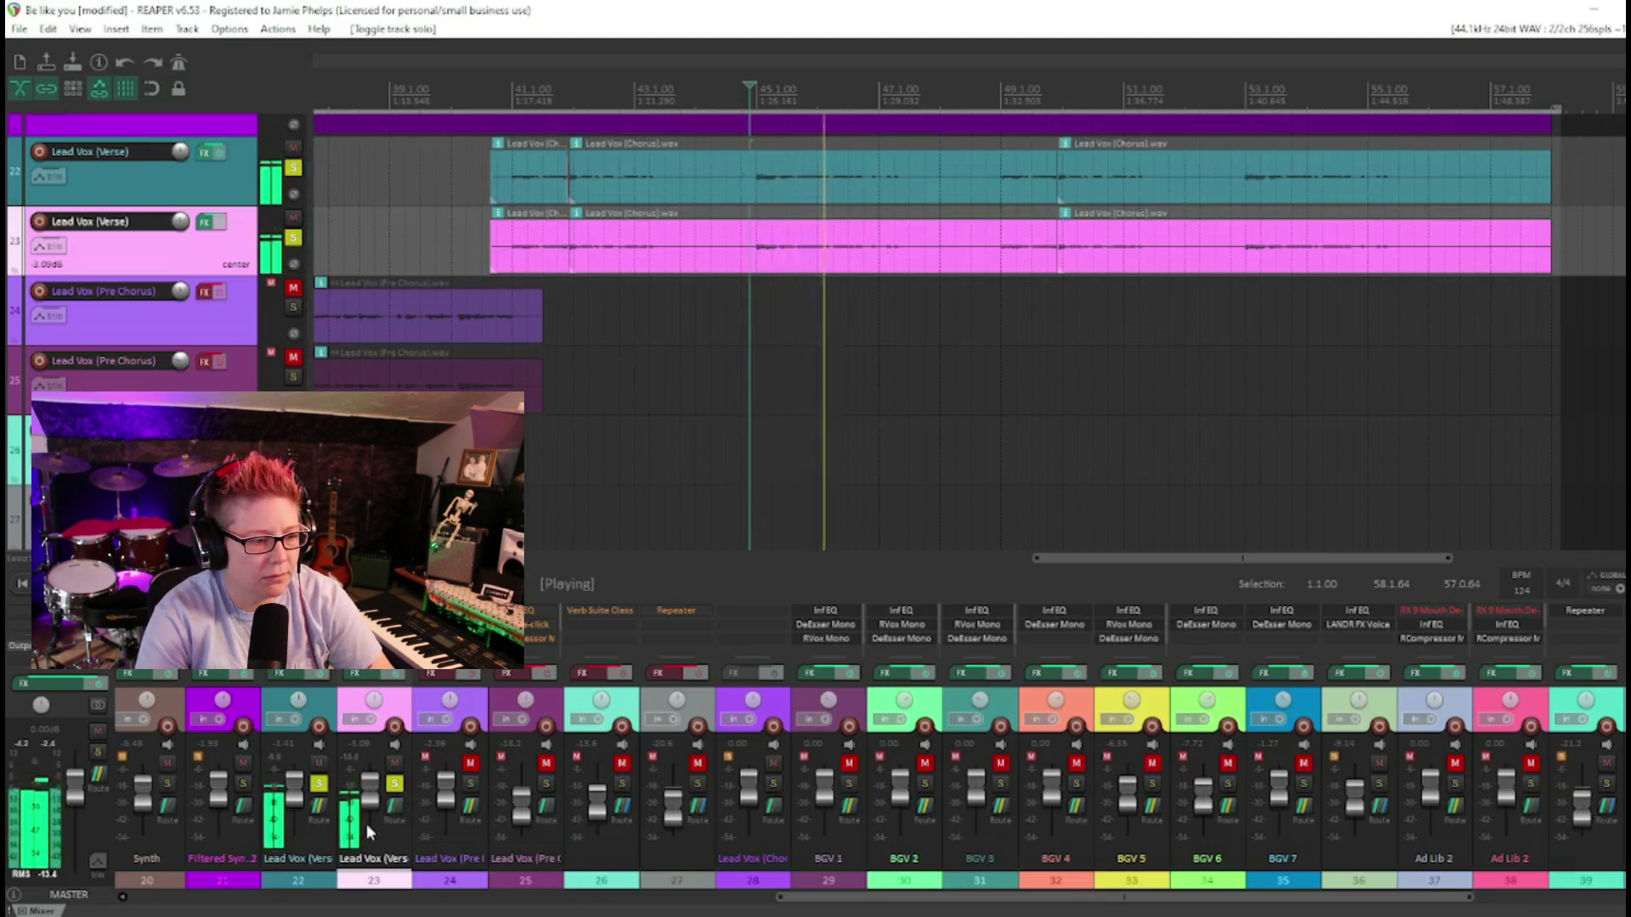
{"action": "left_click", "coordinate": [319, 783]}
{"action": "left_click_drag", "start_coordinate": [294, 780], "coordinate": [294, 784]}
Step: Lower track 23's volume to about -13.7 dB and play the double beneath the lead vocal in the mix
{"action": "key", "text": "space"}
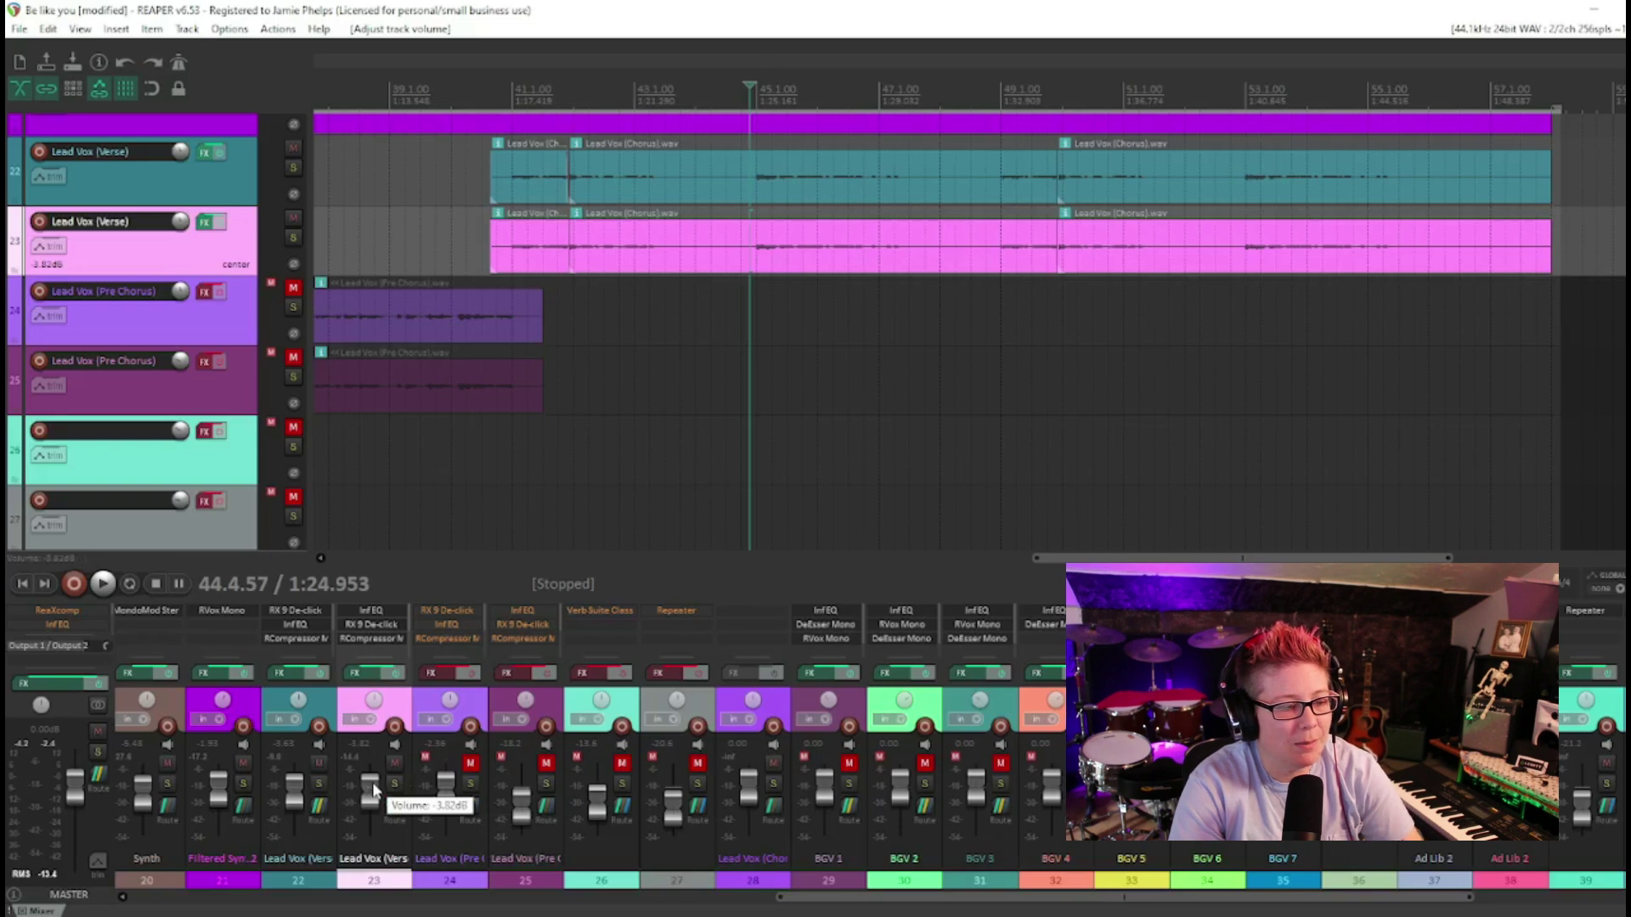
{"action": "left_click_drag", "start_coordinate": [374, 790], "coordinate": [369, 798]}
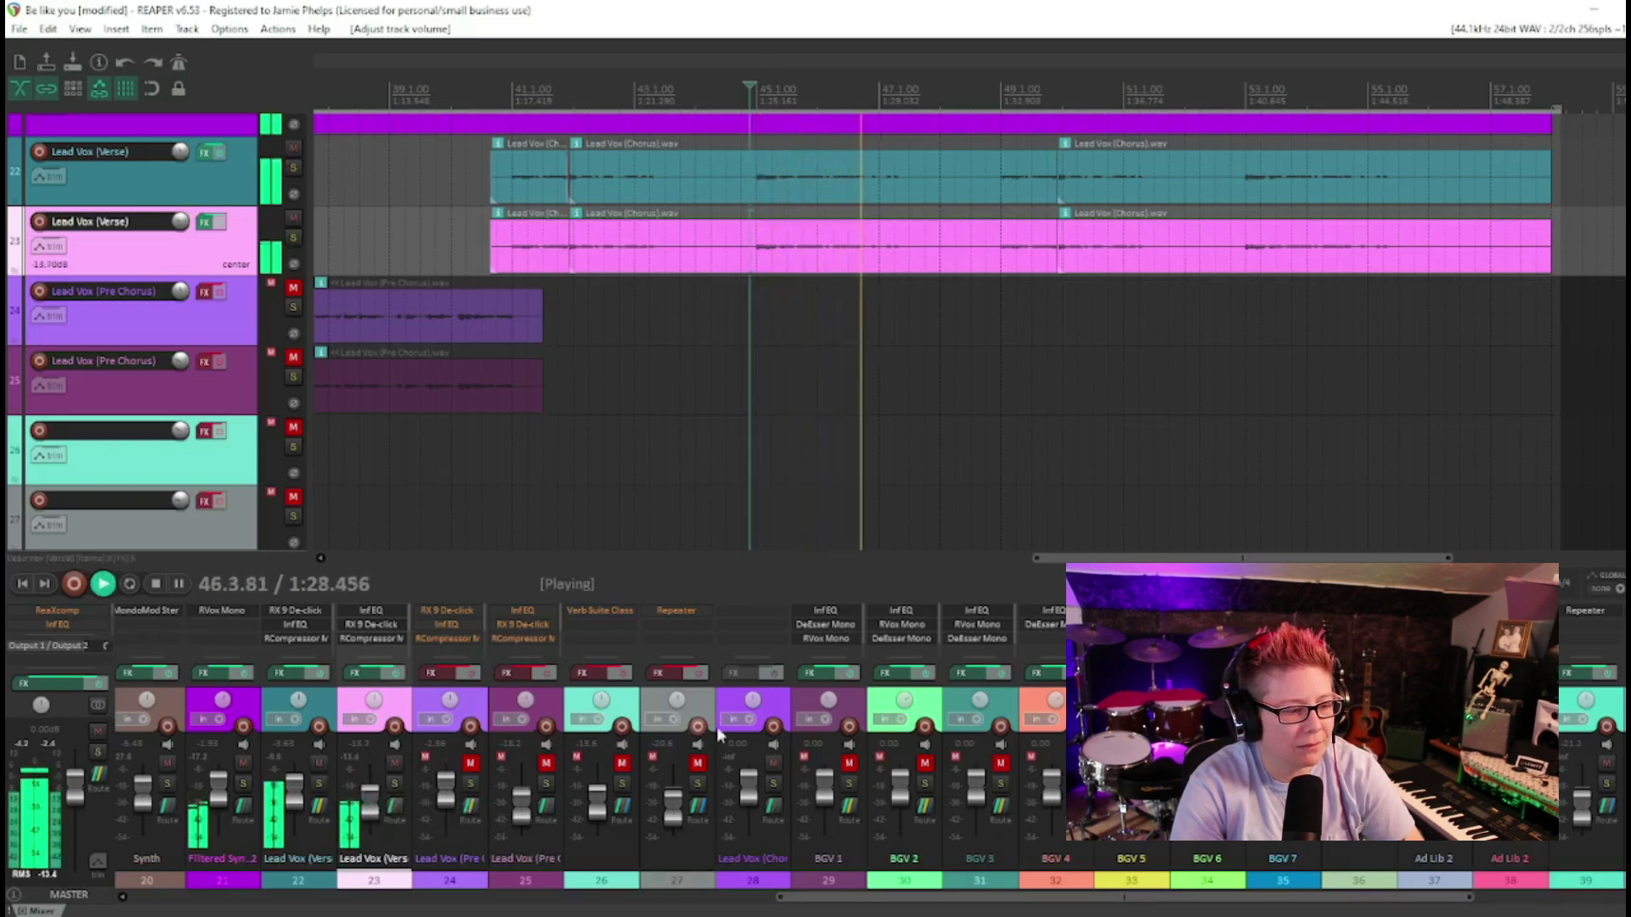
{"action": "key", "text": "space"}
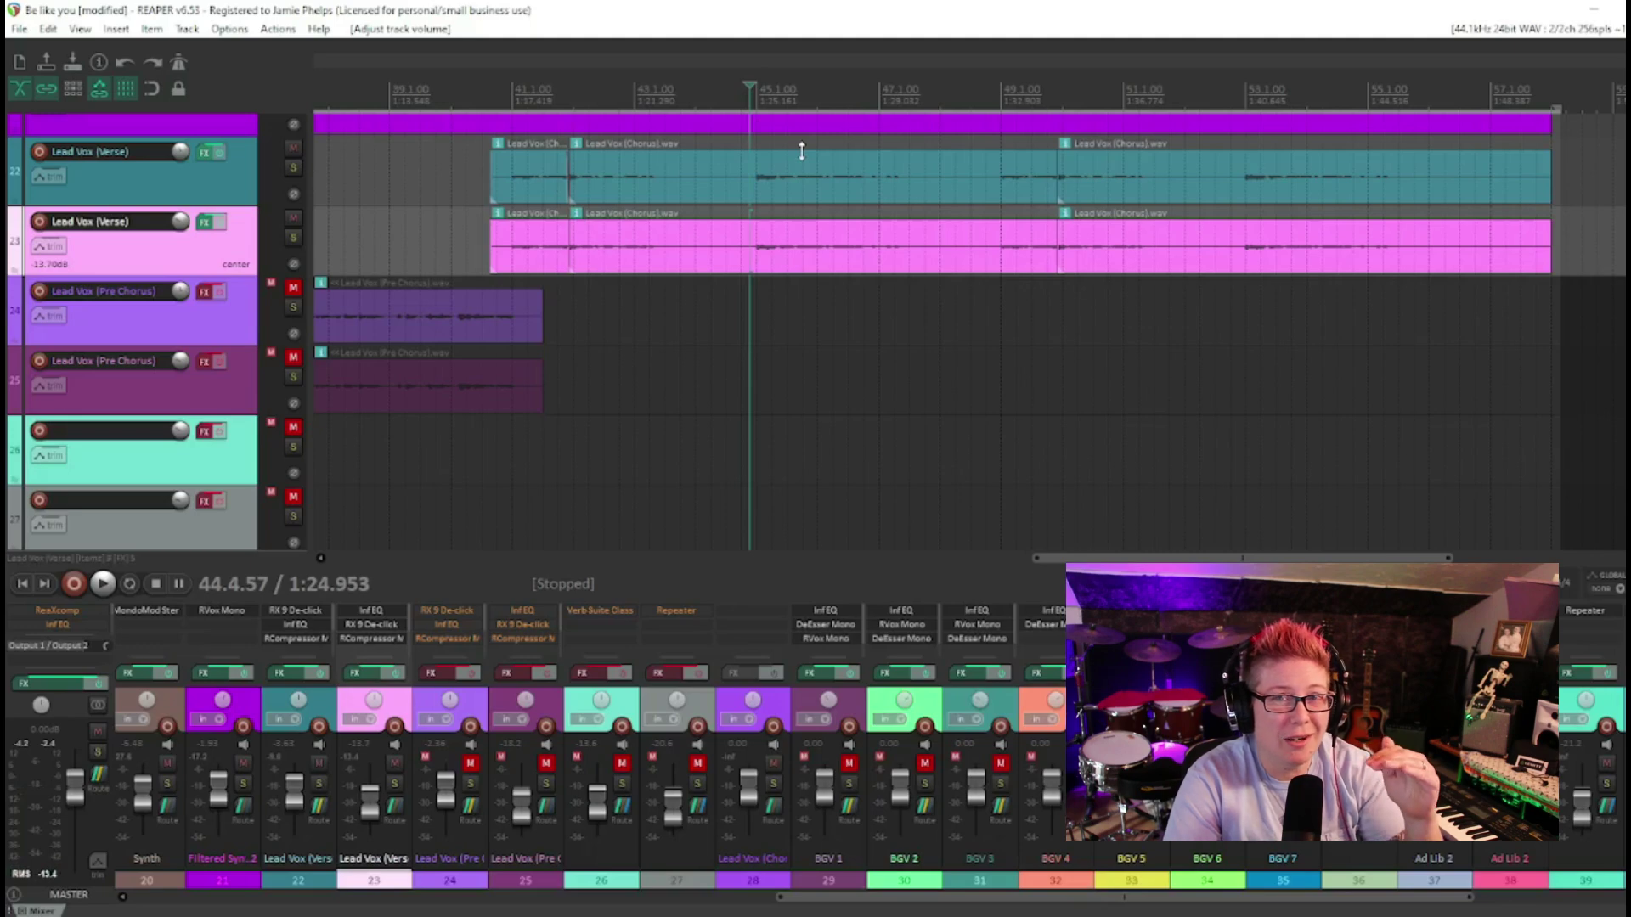
Step: Enable the effects on track 25, unmute the track and open its Repeater delay
{"action": "key", "text": "ctrl+z"}
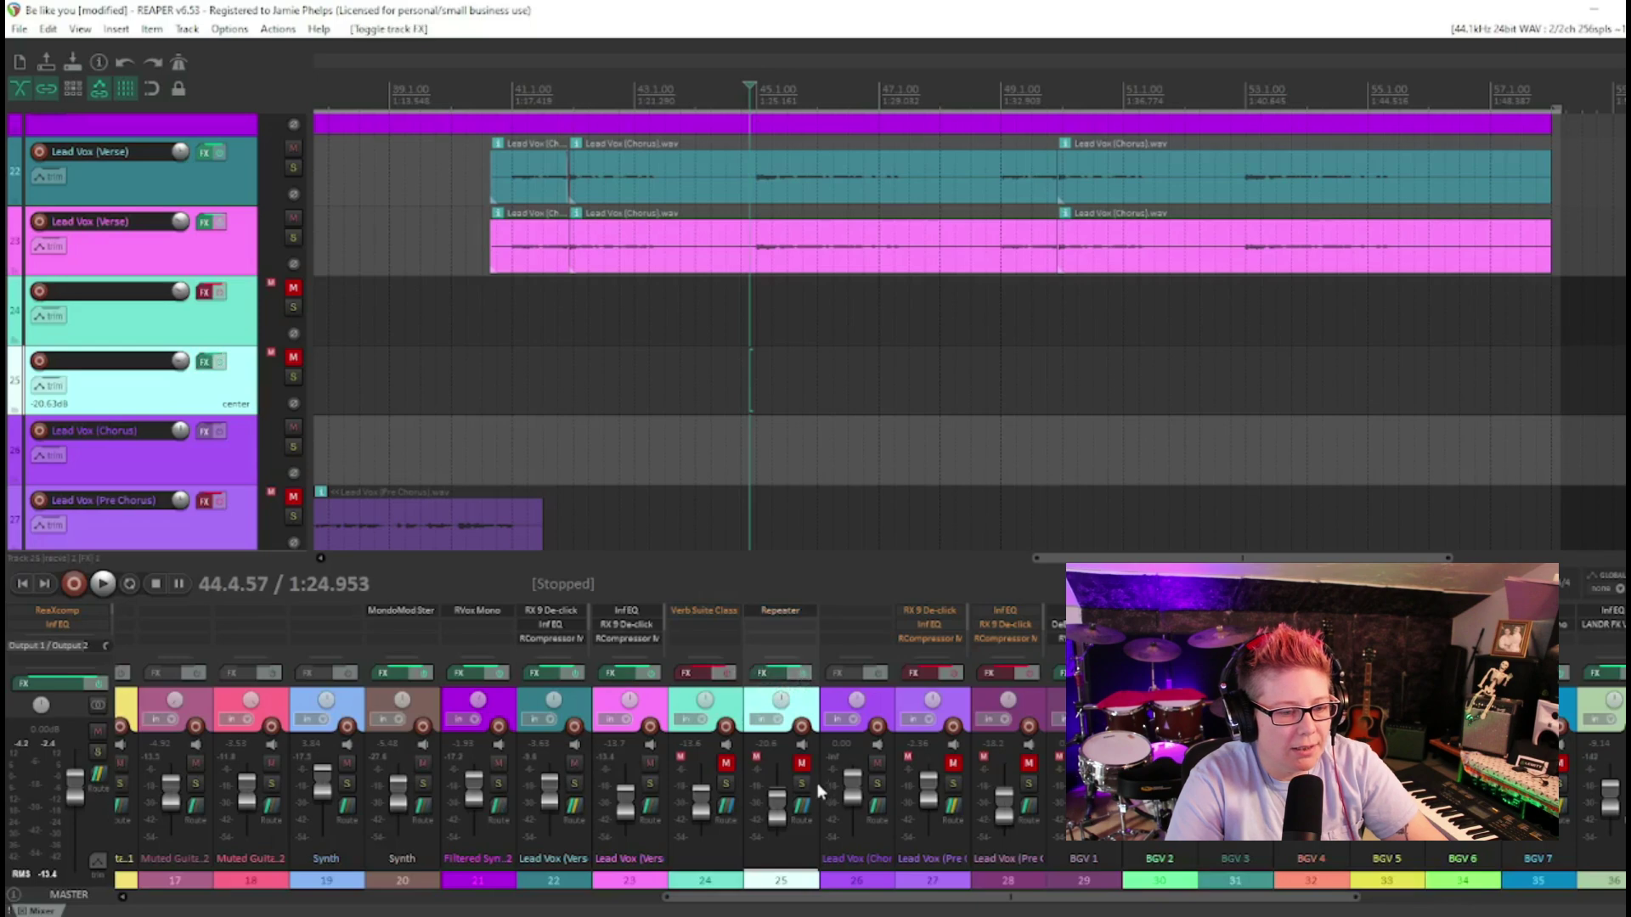
{"action": "left_click", "coordinate": [801, 763]}
{"action": "left_click", "coordinate": [780, 610]}
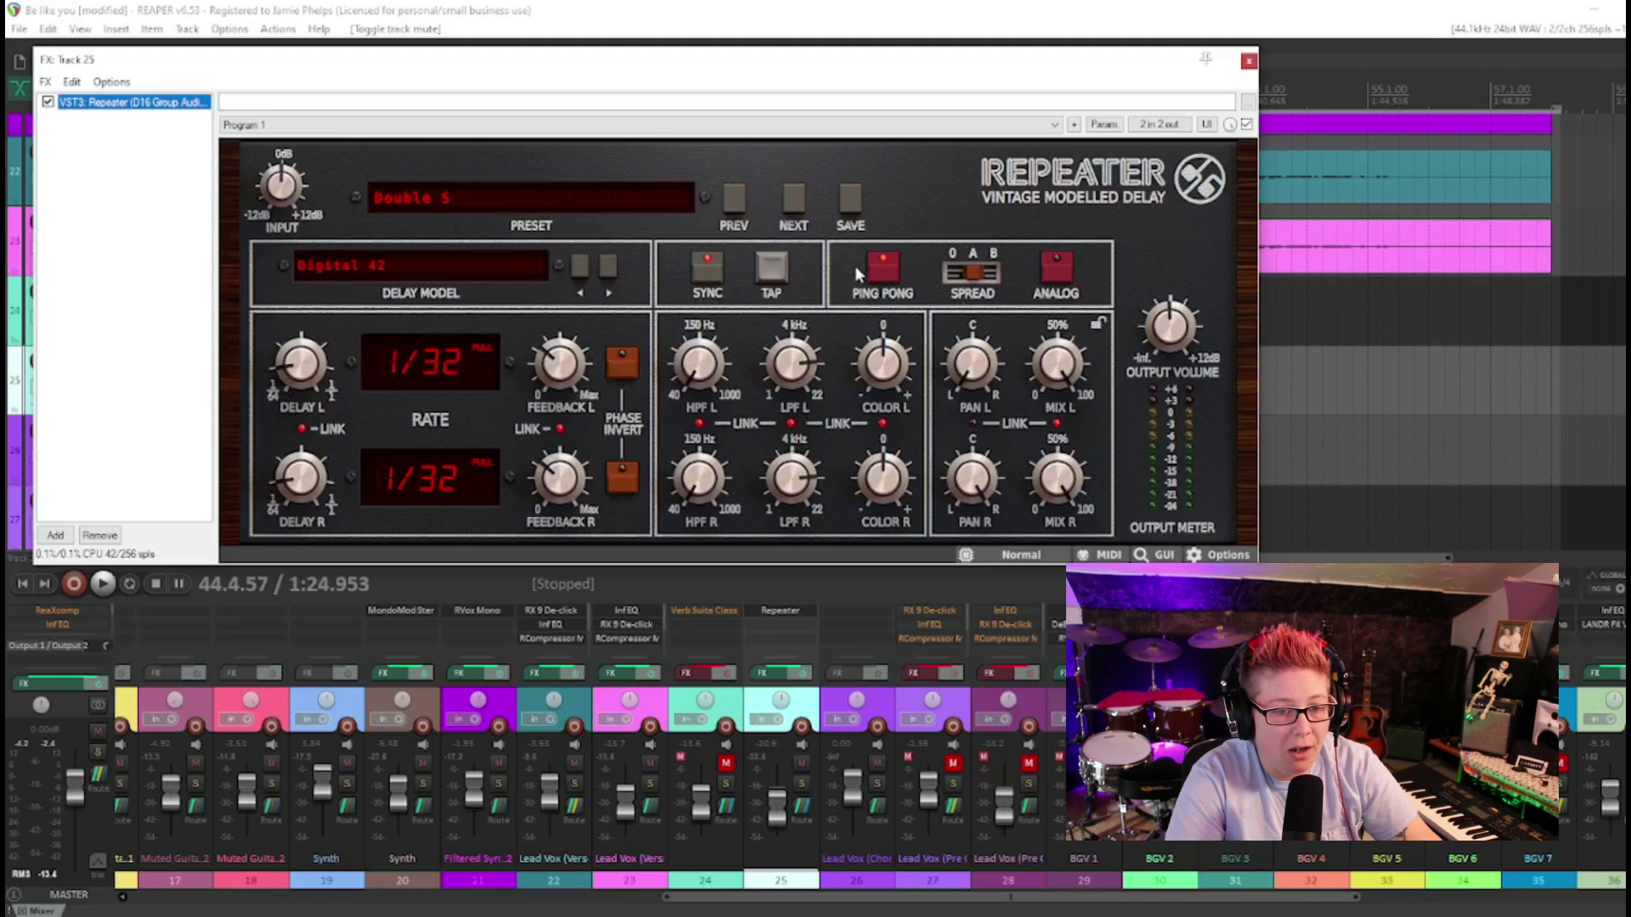
{"action": "left_click", "coordinate": [1180, 339]}
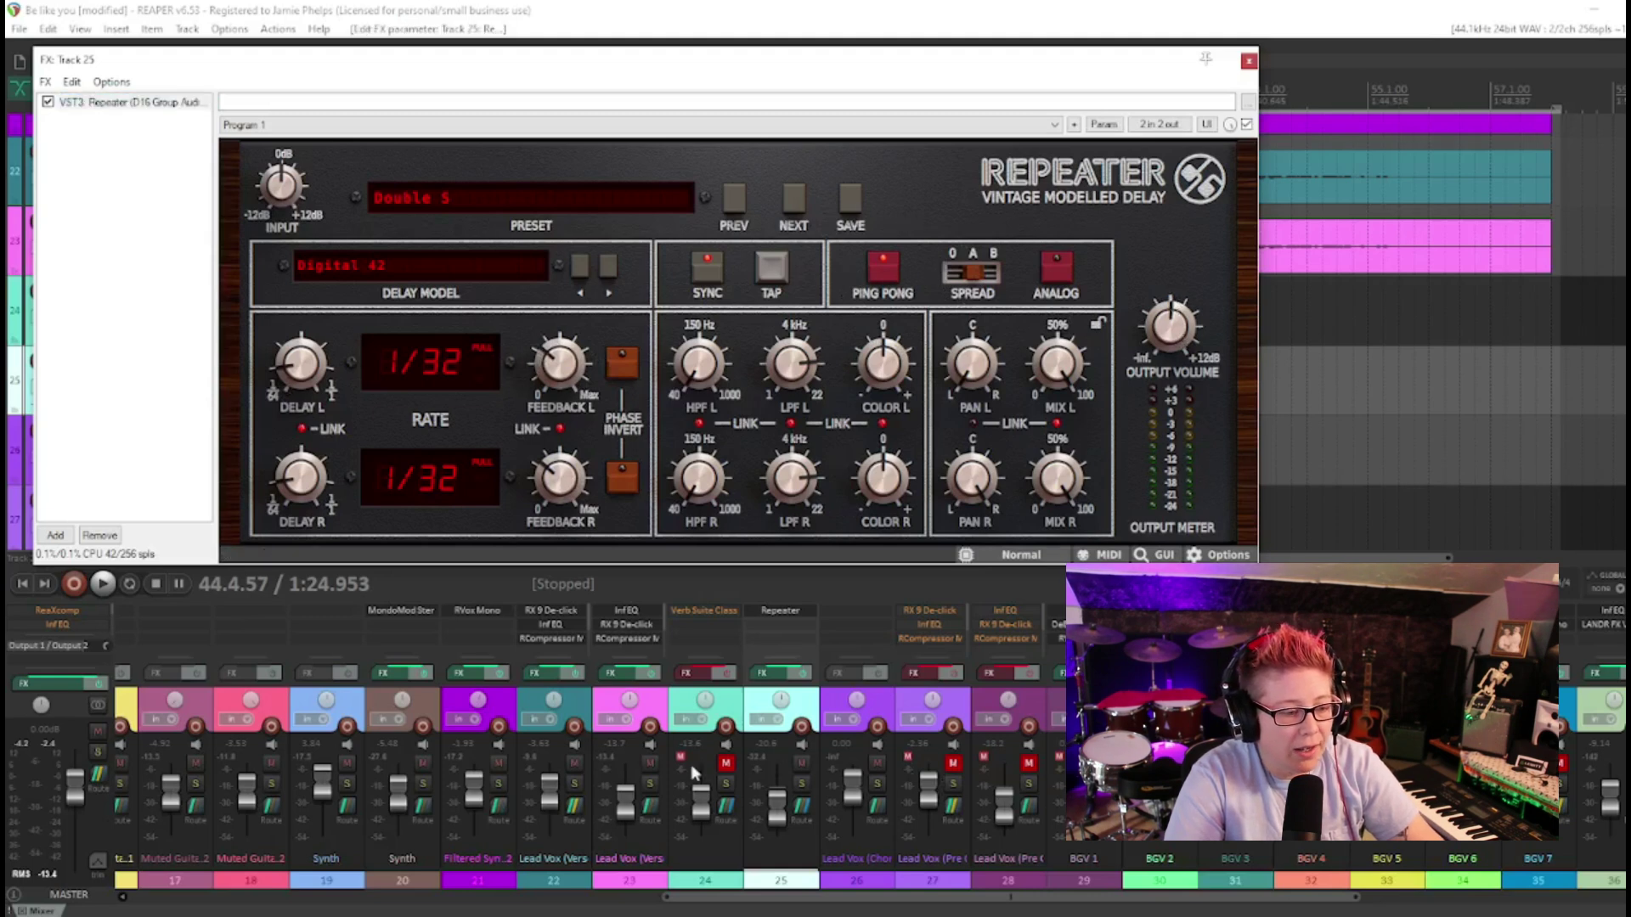
Step: Solo track 25, raise its volume to about -8.3 dB and play the delay return on its own
{"action": "left_click", "coordinate": [801, 783]}
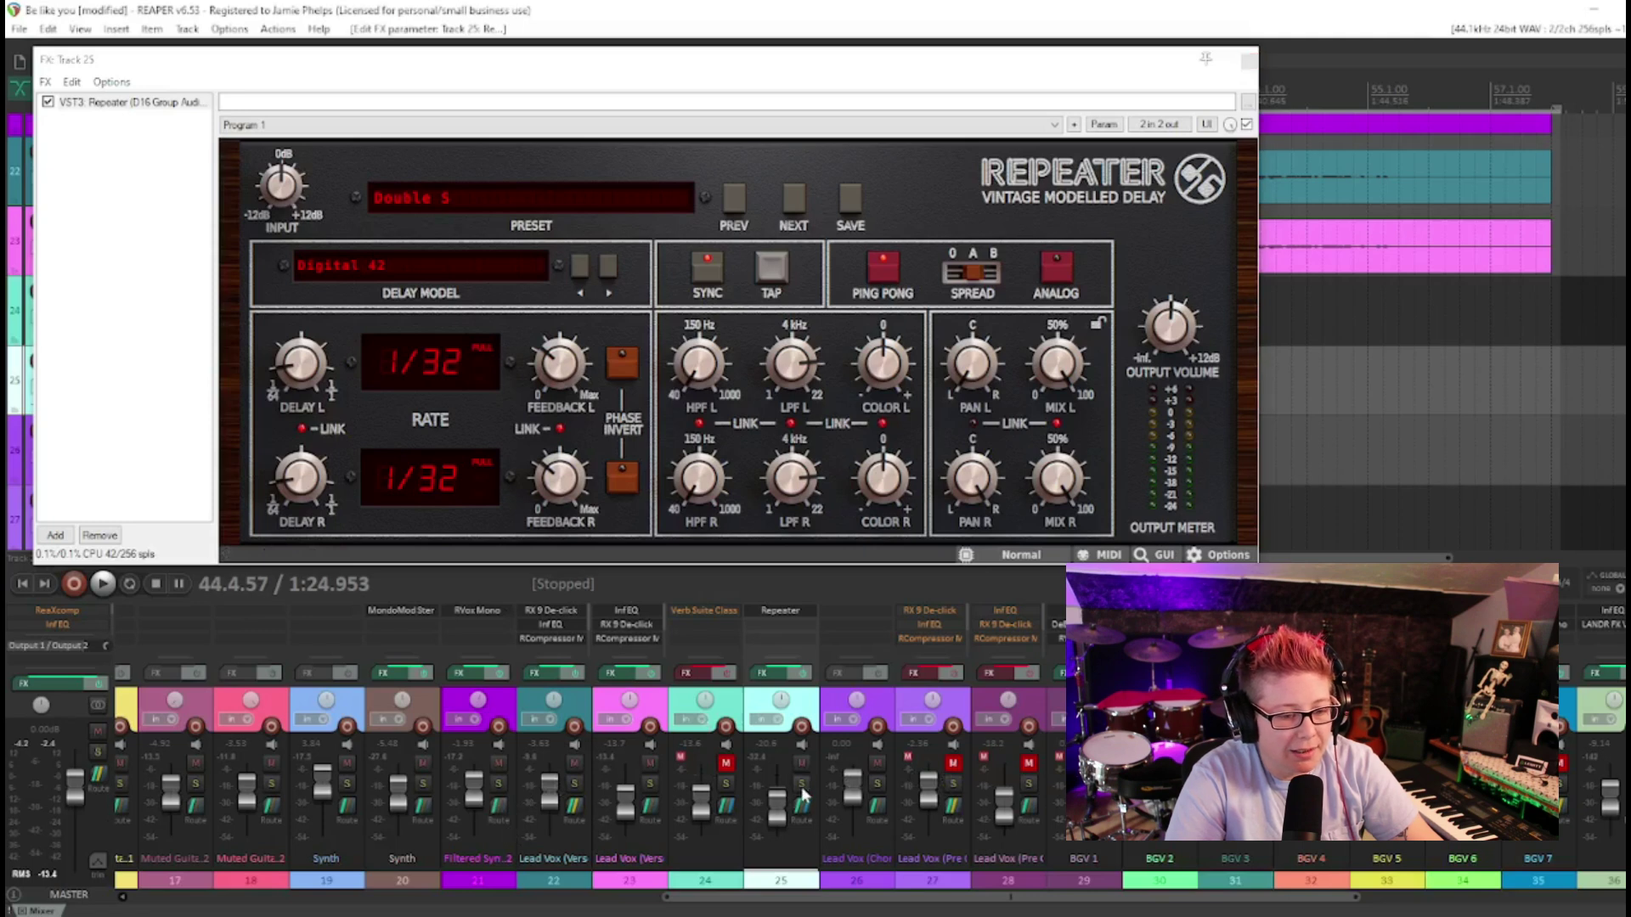
{"action": "scroll", "coordinate": [775, 805], "scroll_direction": "up", "scroll_amount": 3}
{"action": "key", "text": "space"}
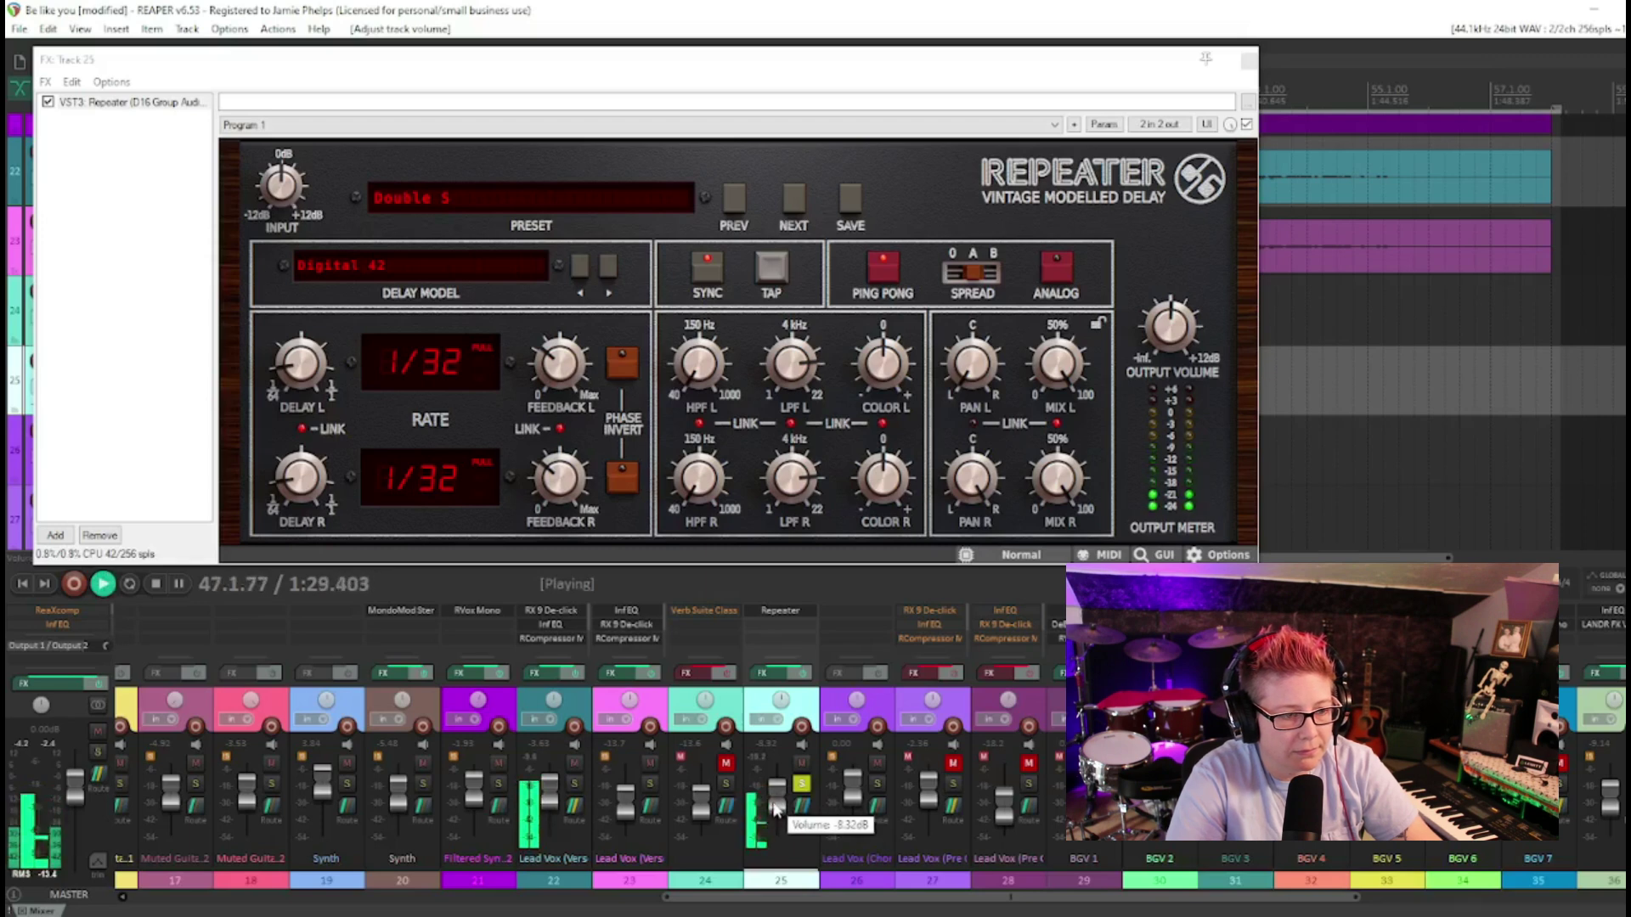
{"action": "key", "text": "space"}
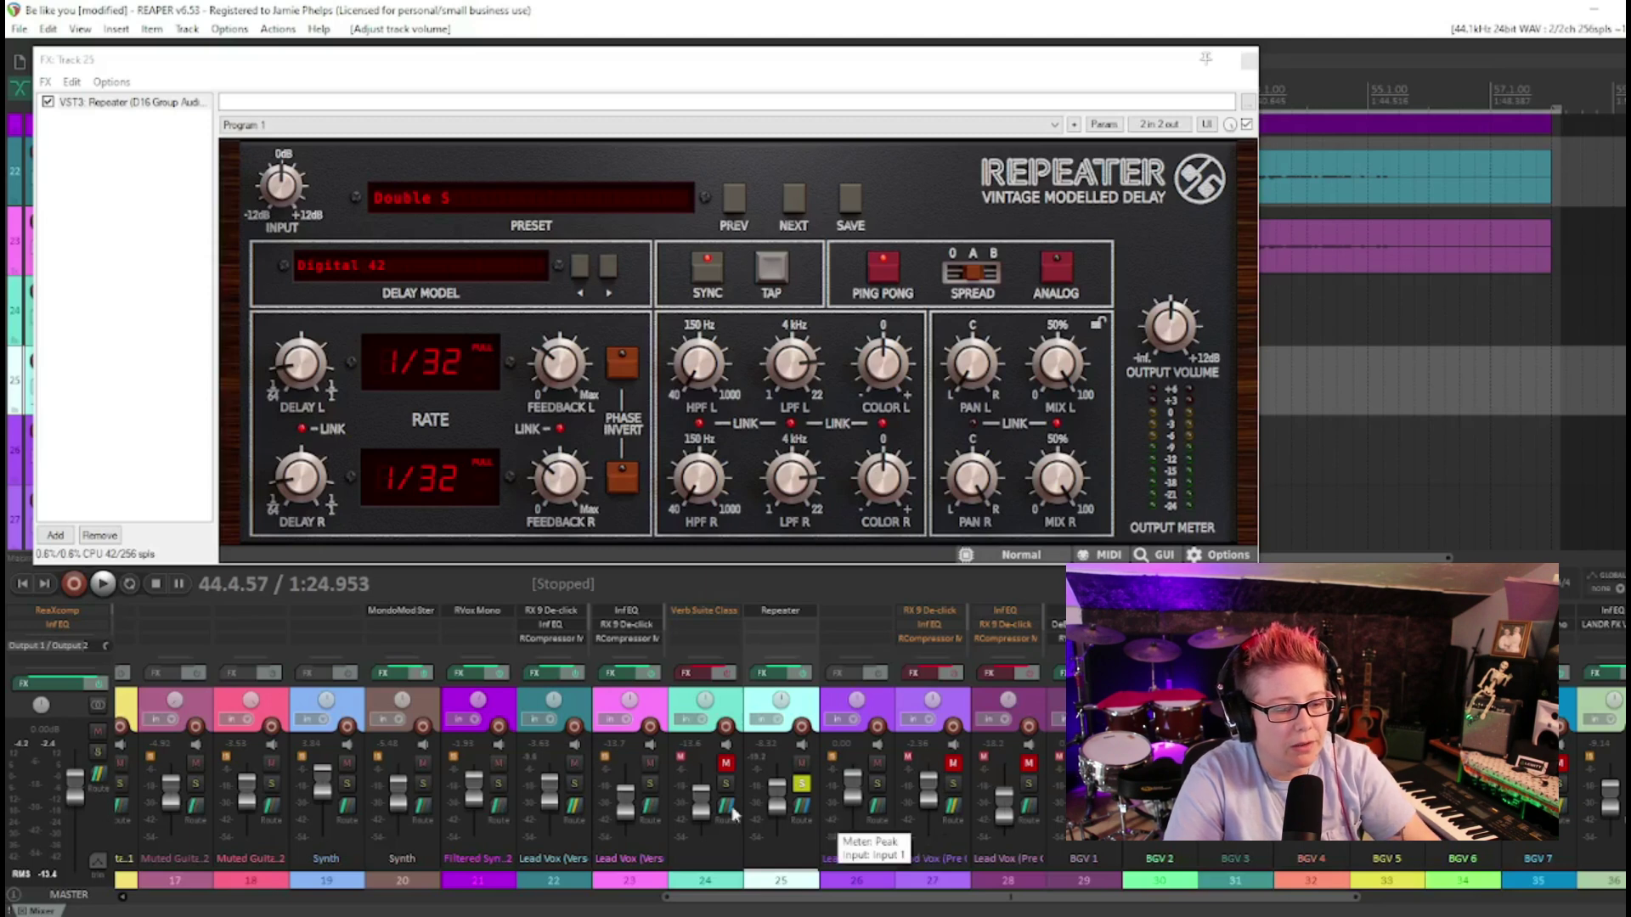
Step: Solo tracks 22 and 23 as well and play both lead vocals together with the Repeater delay
{"action": "left_click", "coordinate": [574, 782]}
{"action": "left_click", "coordinate": [649, 784]}
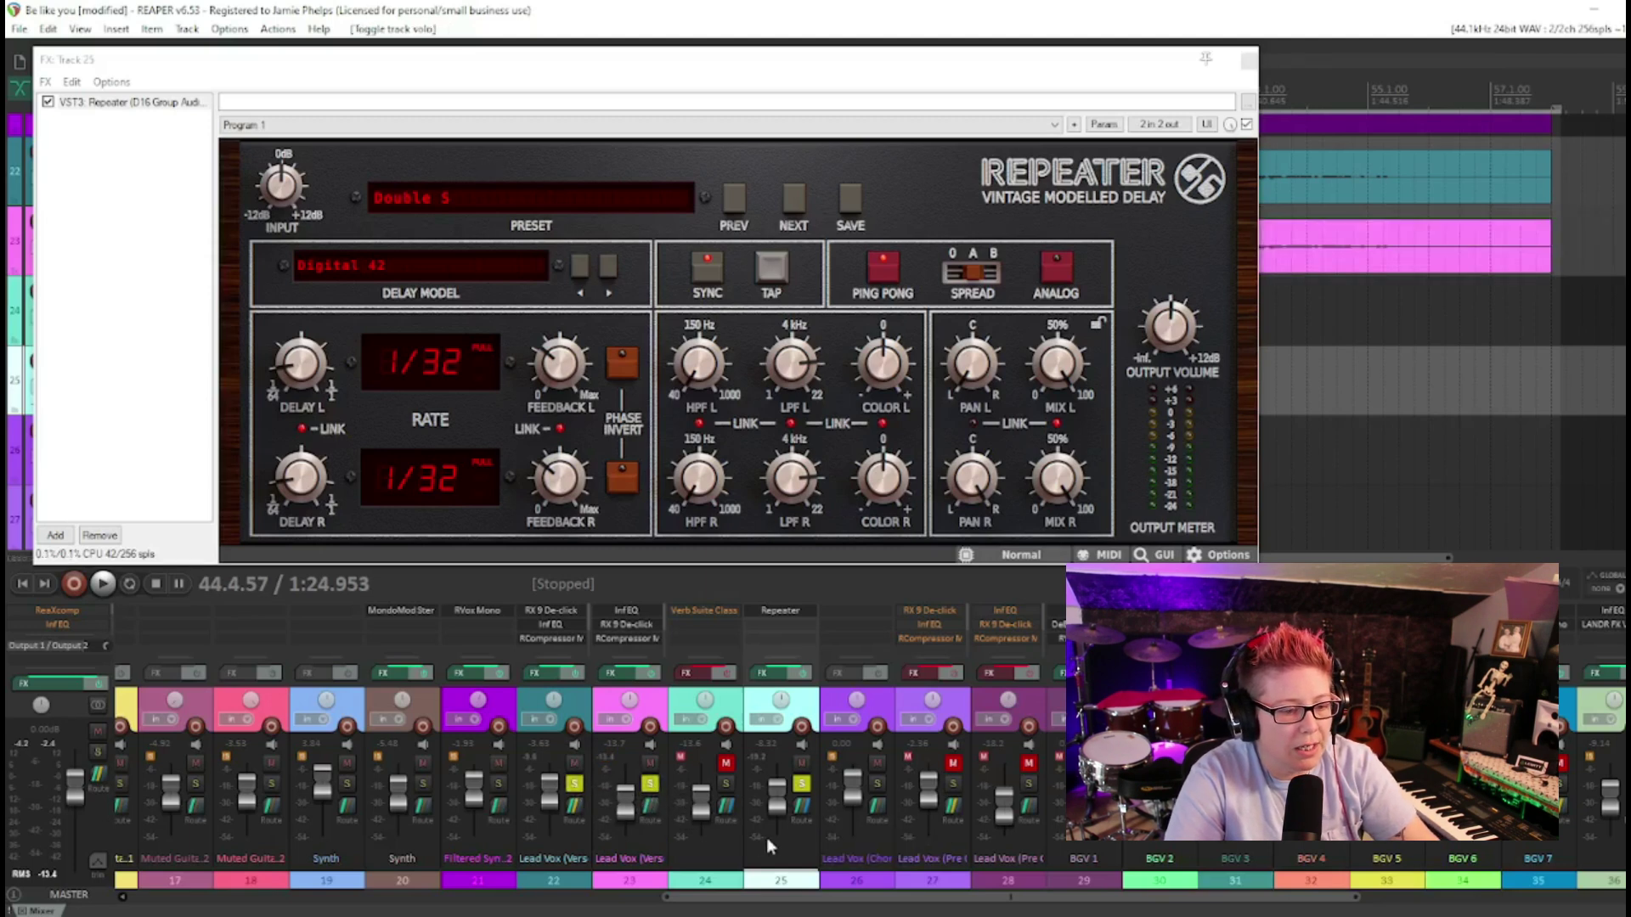
{"action": "key", "text": "space"}
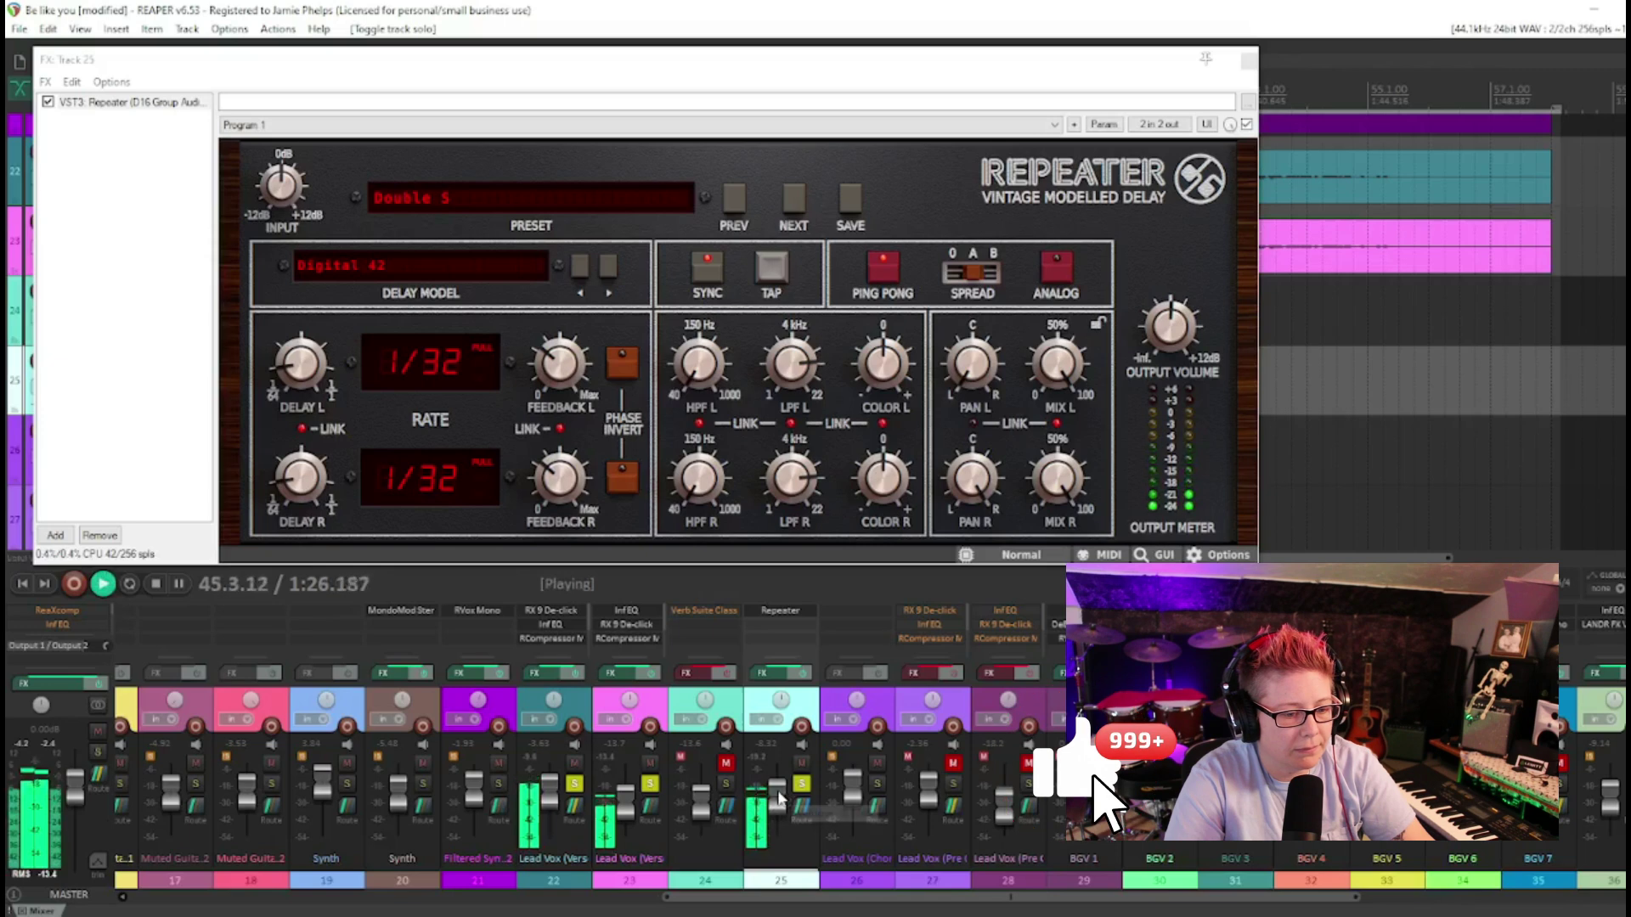
{"action": "left_click", "coordinate": [779, 798]}
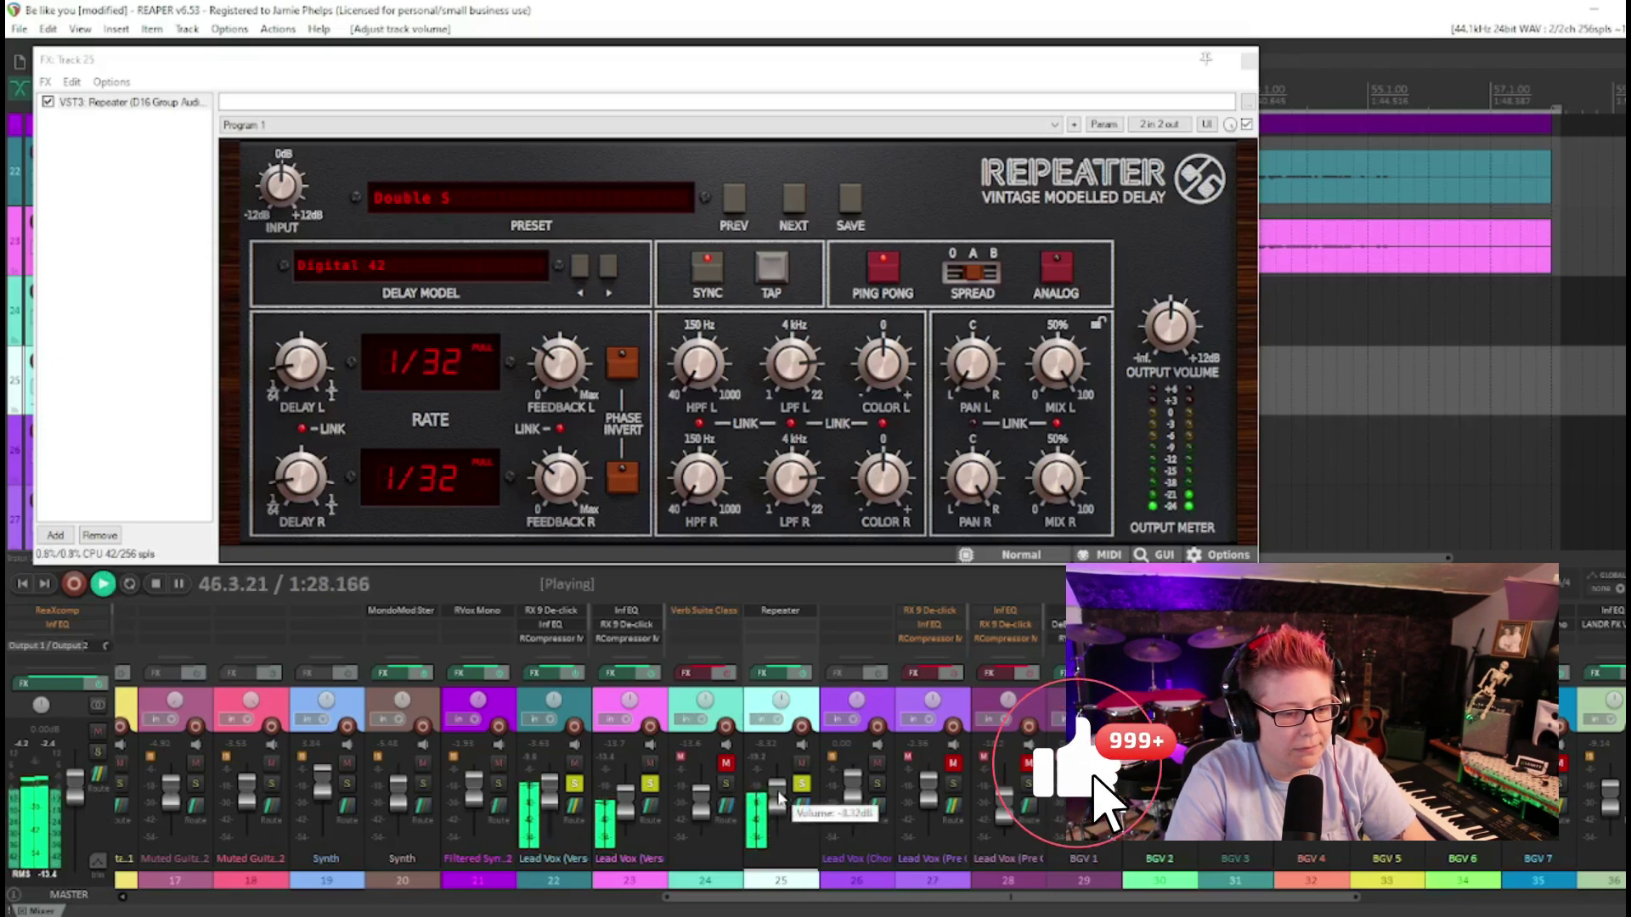
Step: Lower track 25's volume to about -19.5 dB while playing the soloed vocals, and close the Repeater window
{"action": "key", "text": "space"}
{"action": "scroll", "coordinate": [776, 798], "scroll_direction": "down", "scroll_amount": 3}
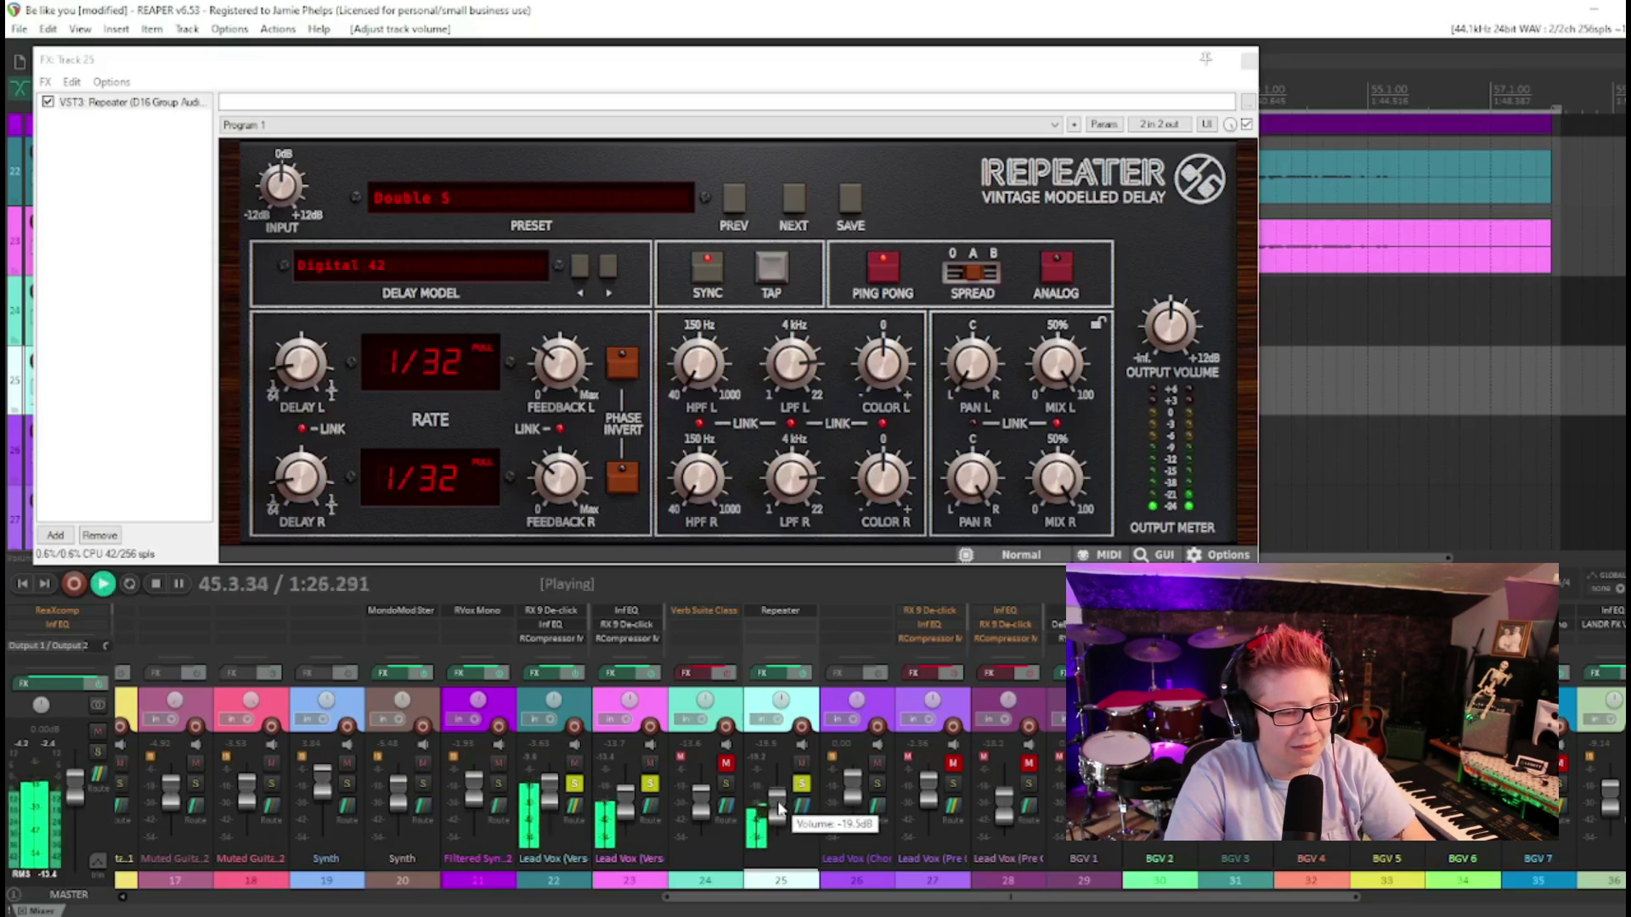
{"action": "mouse_move", "coordinate": [627, 791]}
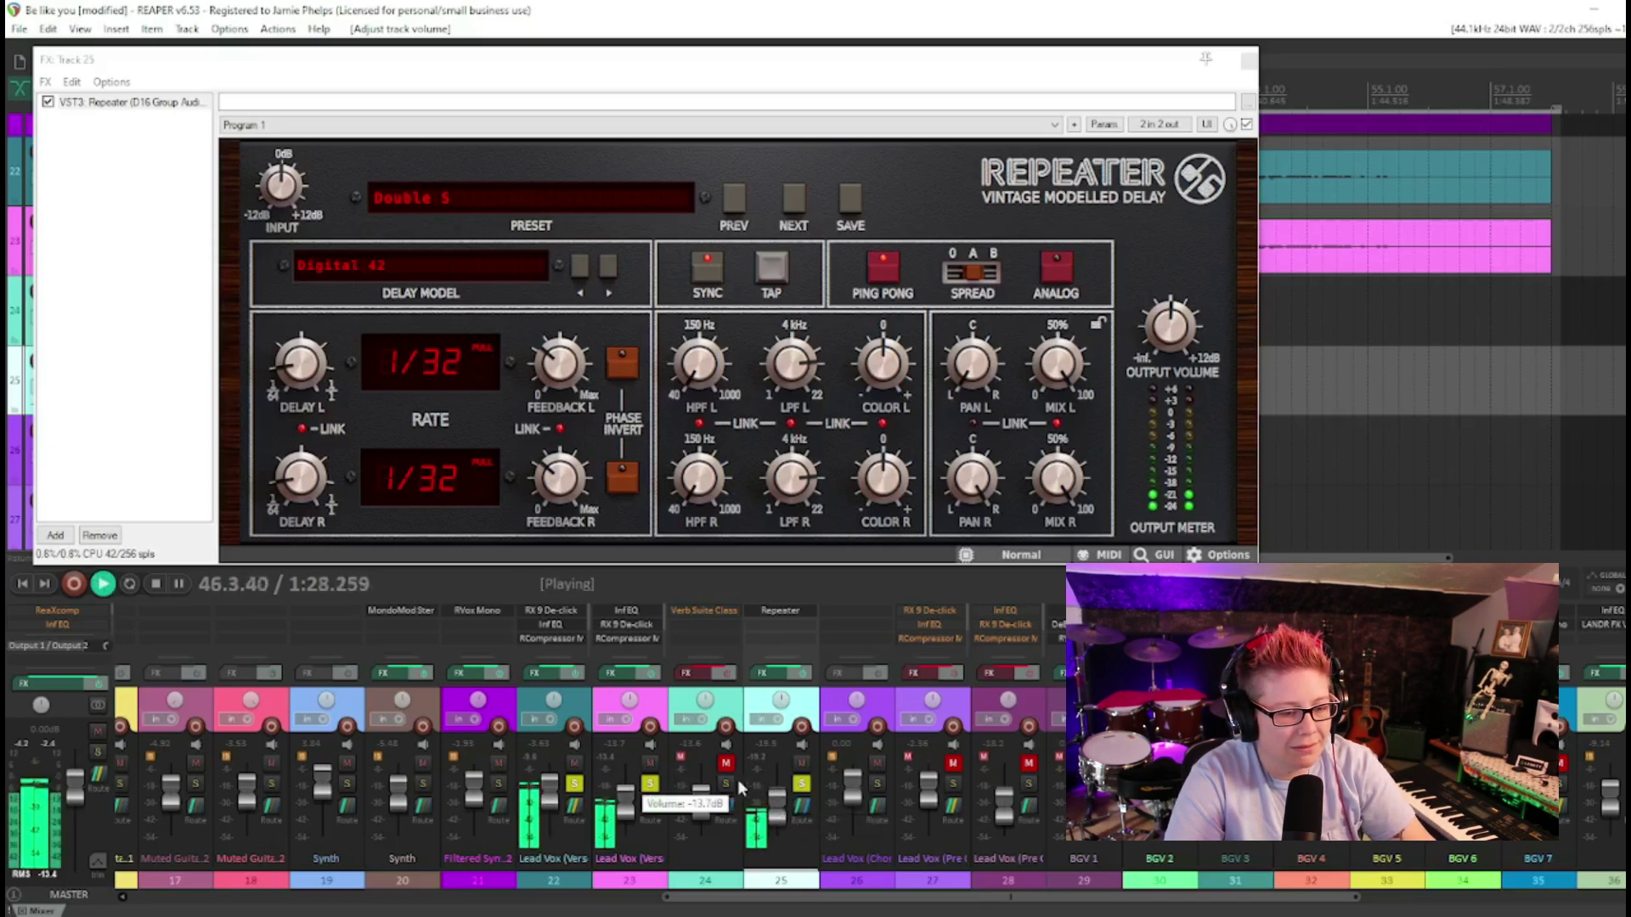
{"action": "key", "text": "space"}
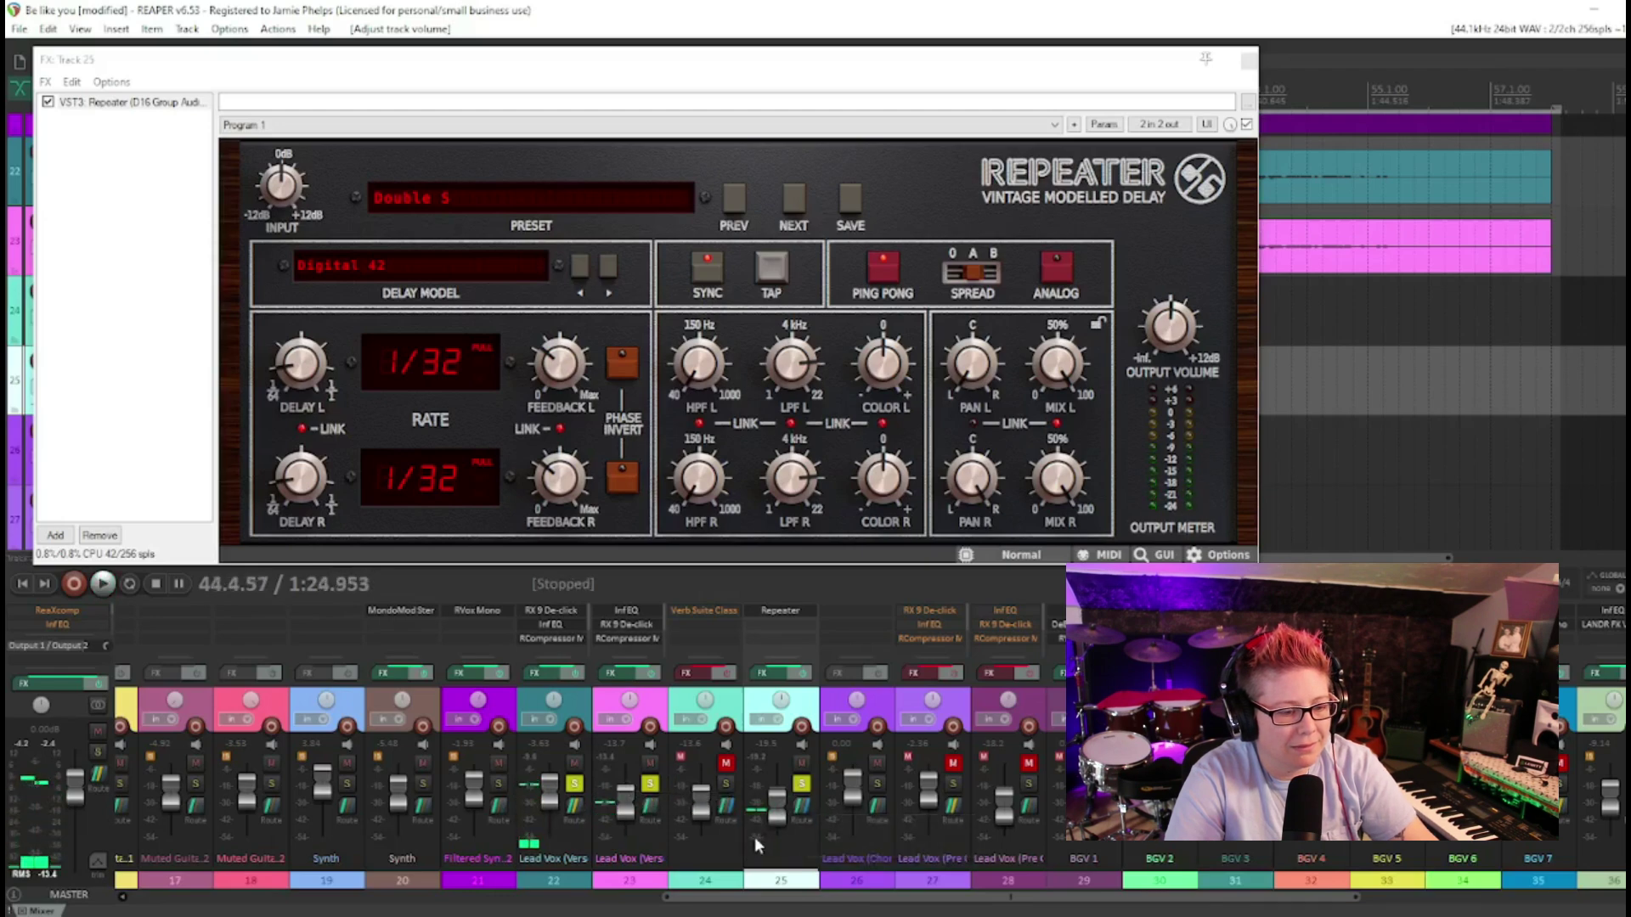
{"action": "left_click", "coordinate": [1246, 59]}
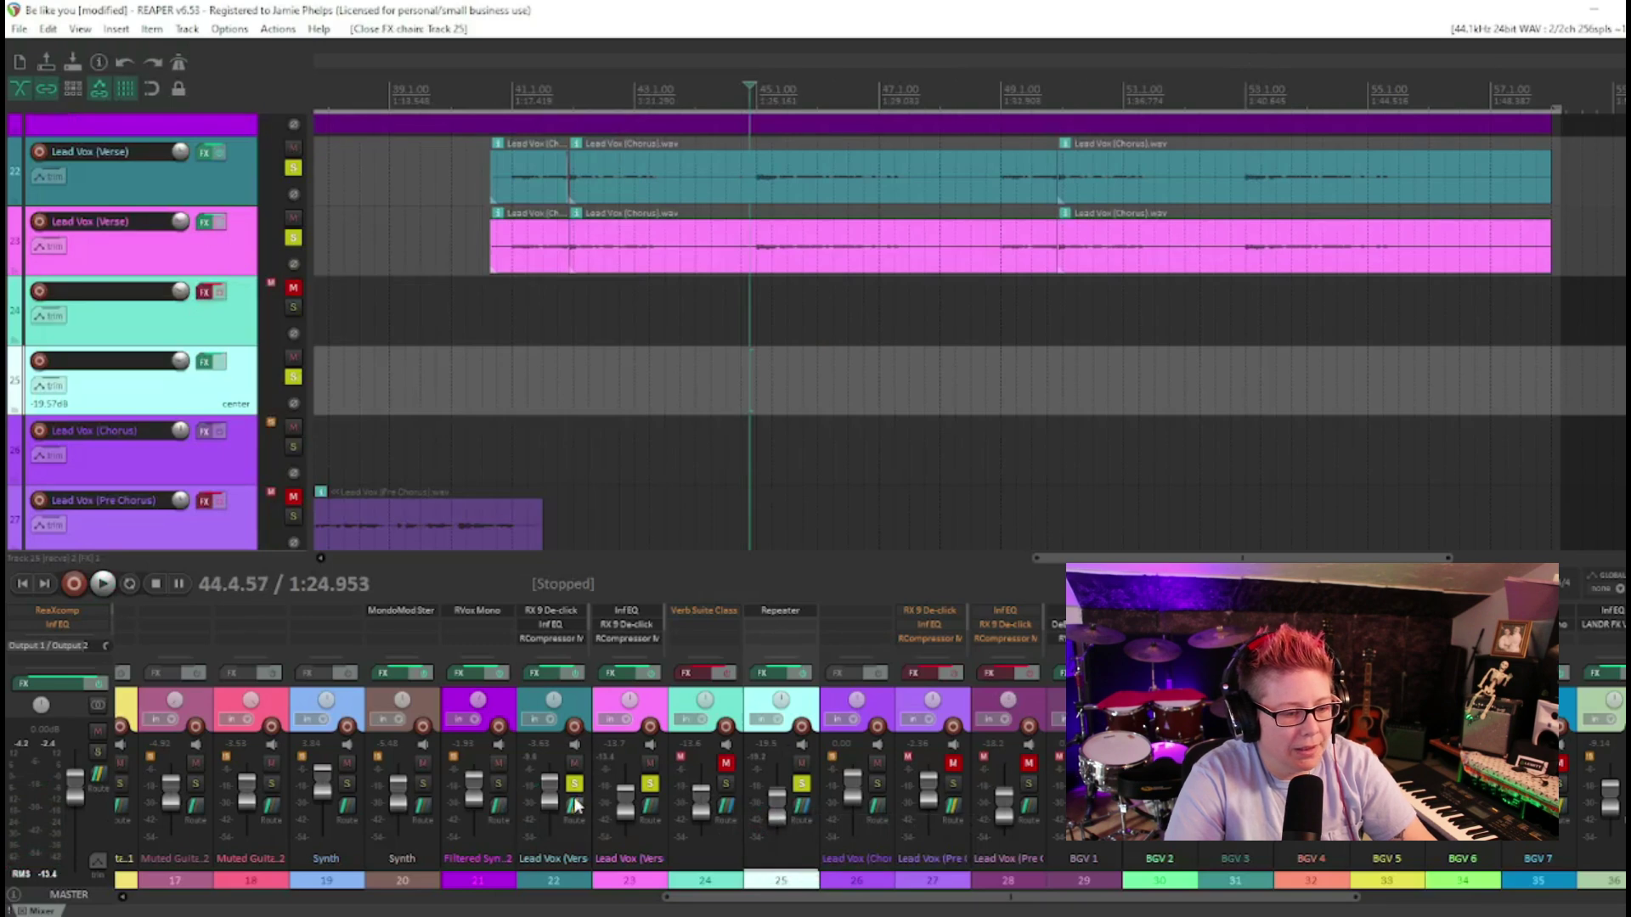
Step: Solo track 24 with its effects enabled, review its Verb Suite Classics reverb settings, and close the effects window
{"action": "left_click", "coordinate": [726, 783]}
{"action": "left_click", "coordinate": [686, 673]}
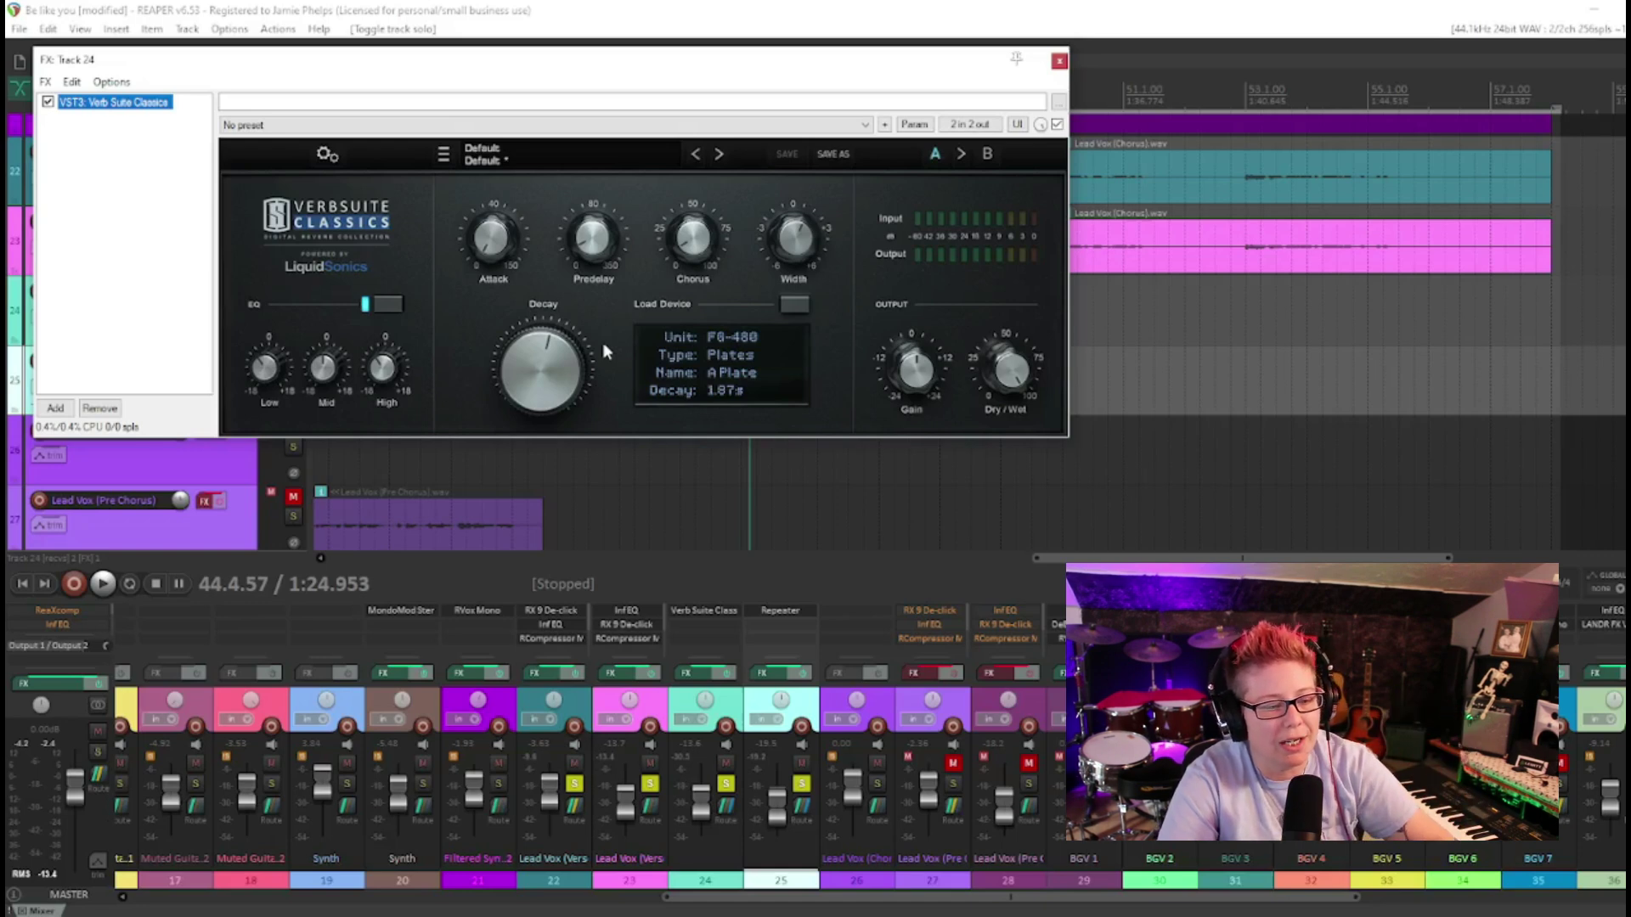
{"action": "left_click", "coordinate": [1060, 61]}
Step: Play the soloed vocals with reverb and delay while setting track 24's volume to about -13.6 dB
{"action": "key", "text": "space"}
{"action": "left_click_drag", "start_coordinate": [703, 814], "coordinate": [704, 808]}
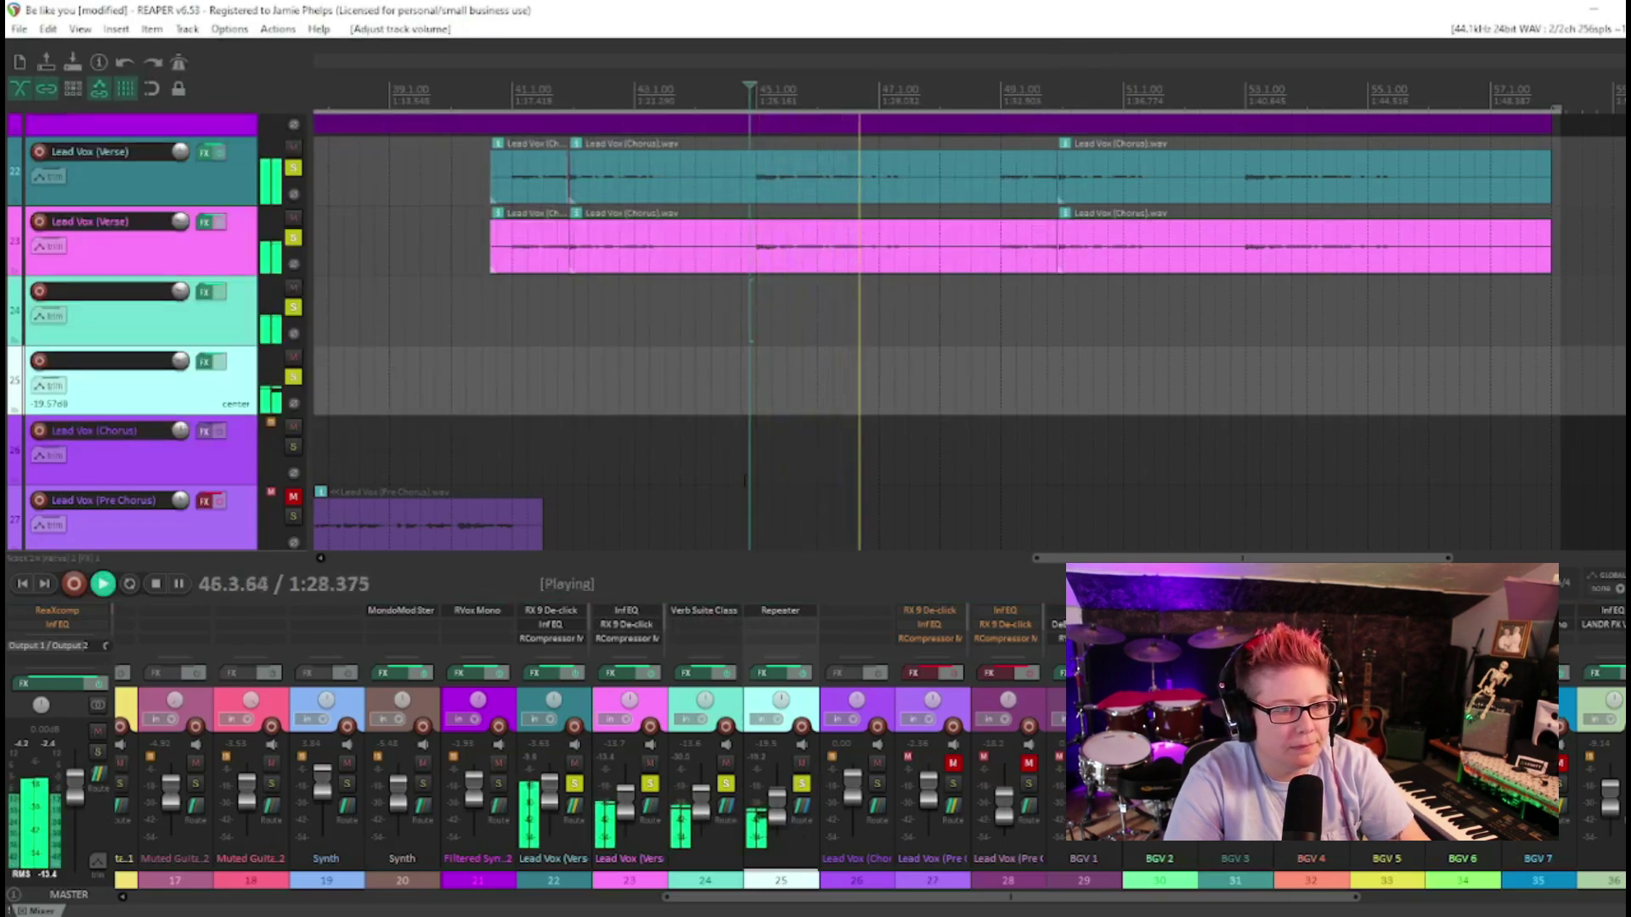
{"action": "key", "text": "space"}
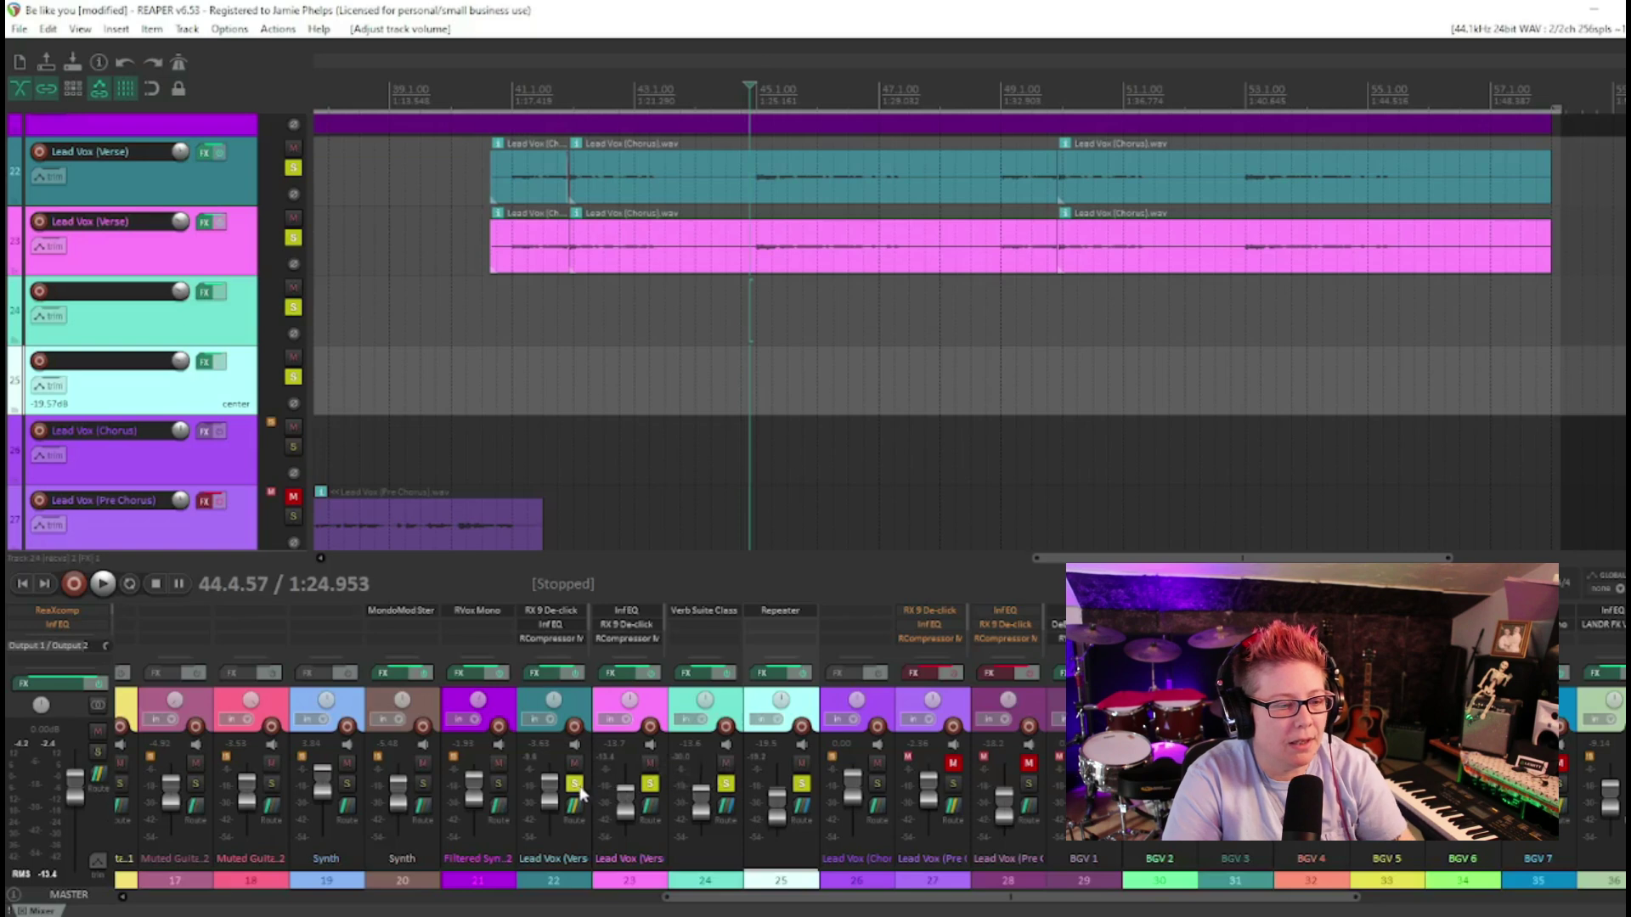
Step: Unsolo the lead vocal, reverb and delay tracks and play the full mix from just before bar 45
{"action": "left_click", "coordinate": [652, 785]}
{"action": "left_click", "coordinate": [726, 787]}
{"action": "left_click", "coordinate": [802, 786]}
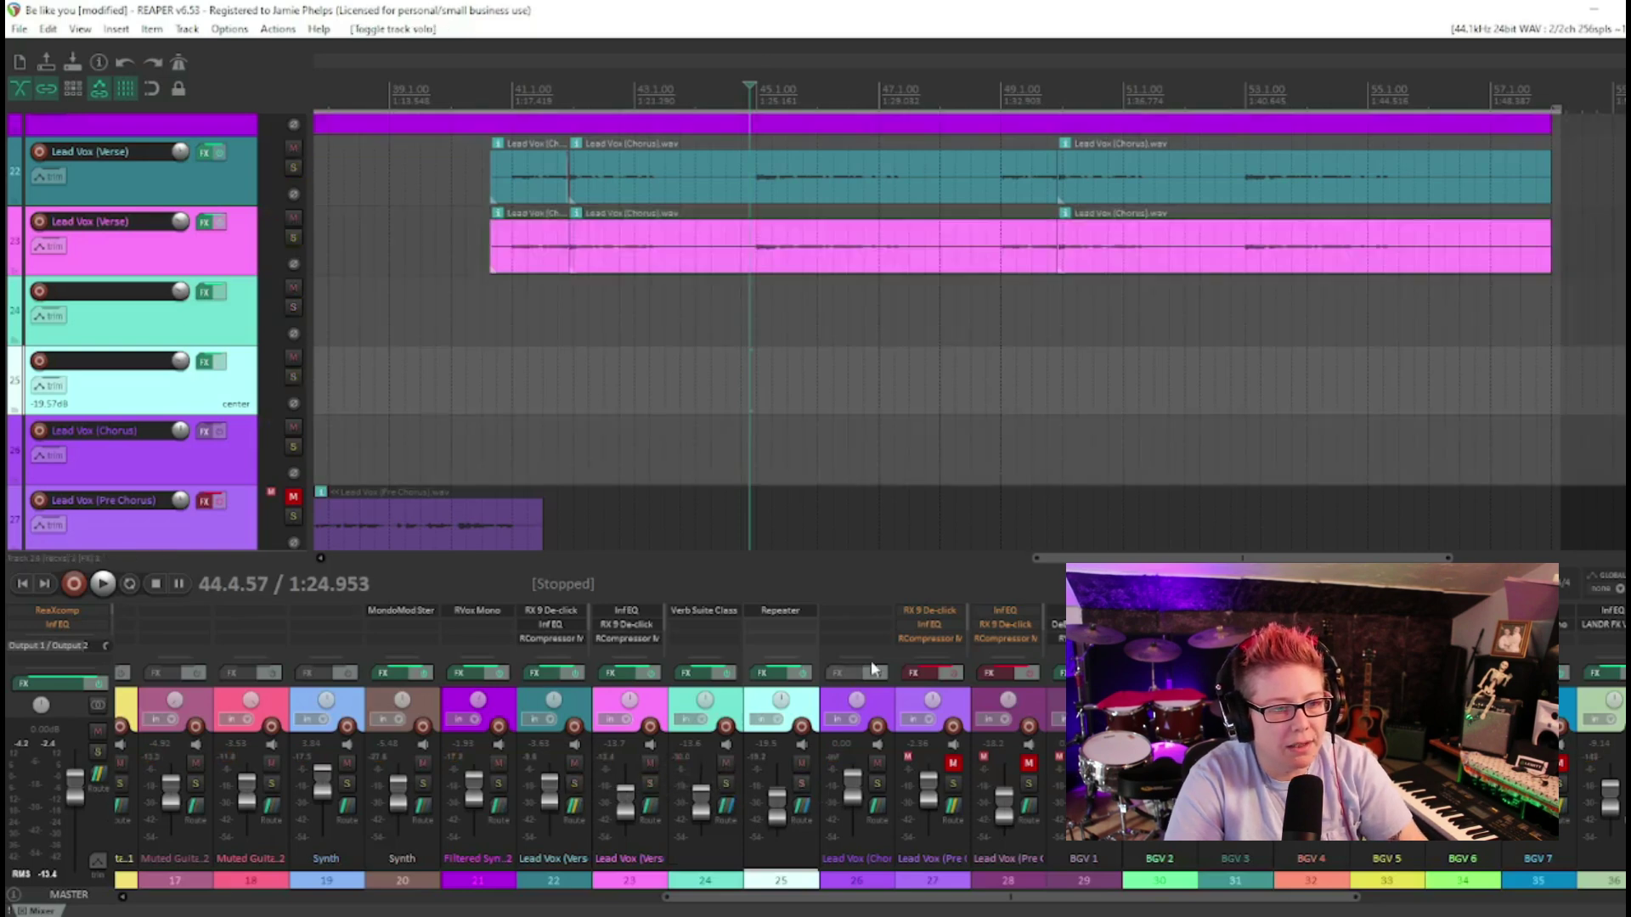
{"action": "left_click", "coordinate": [743, 316]}
{"action": "key", "text": "space"}
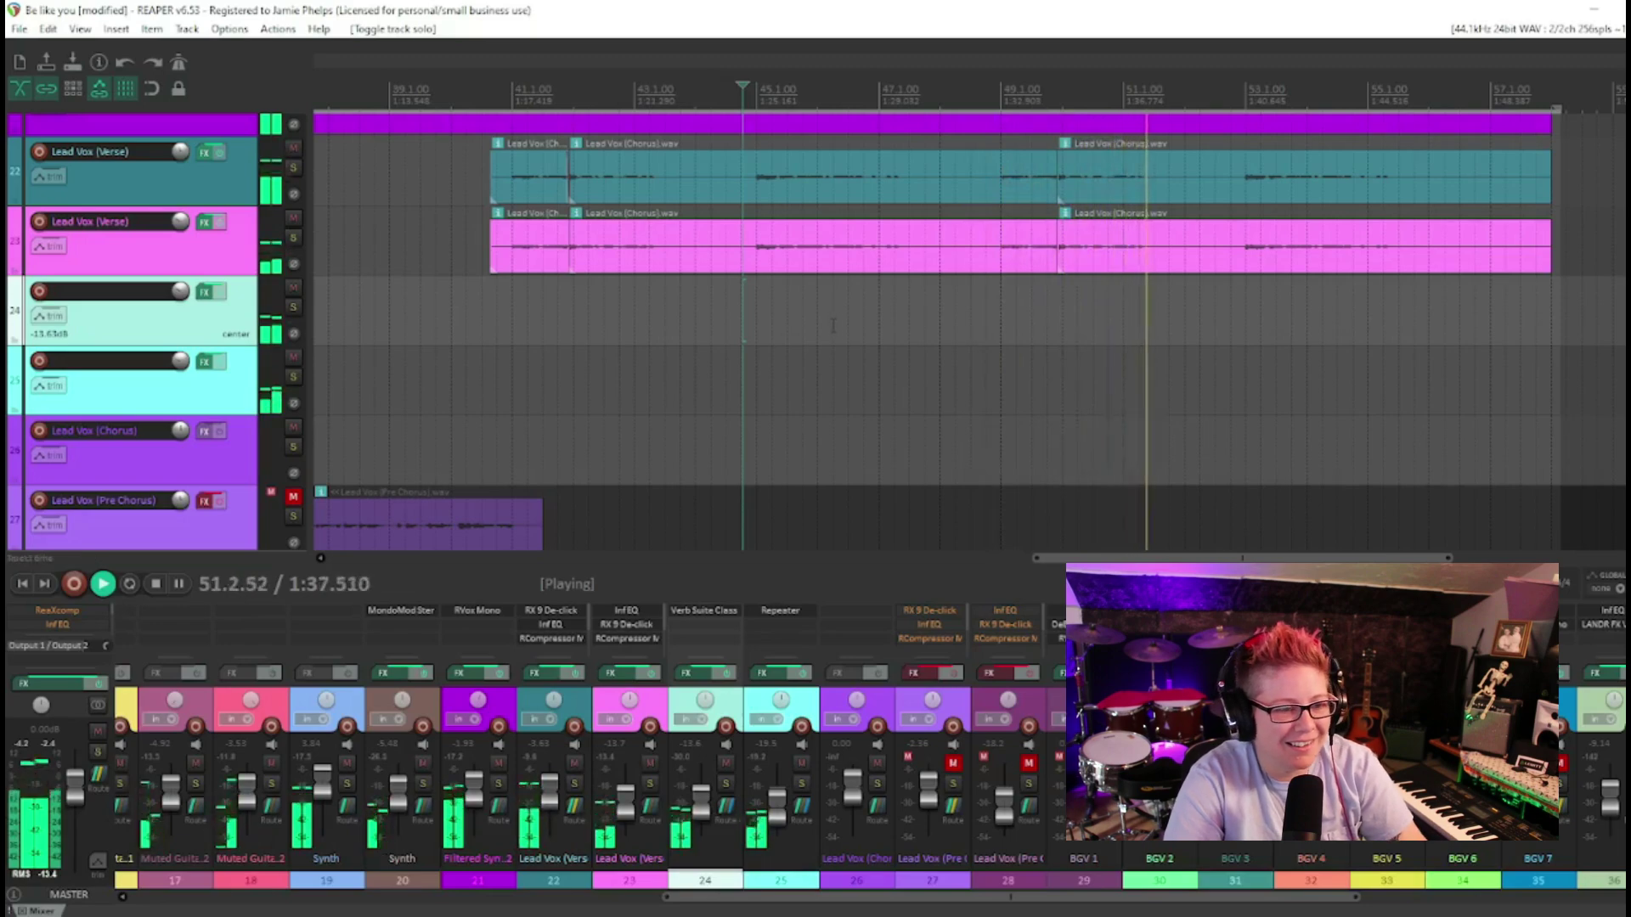
{"action": "key", "text": "space"}
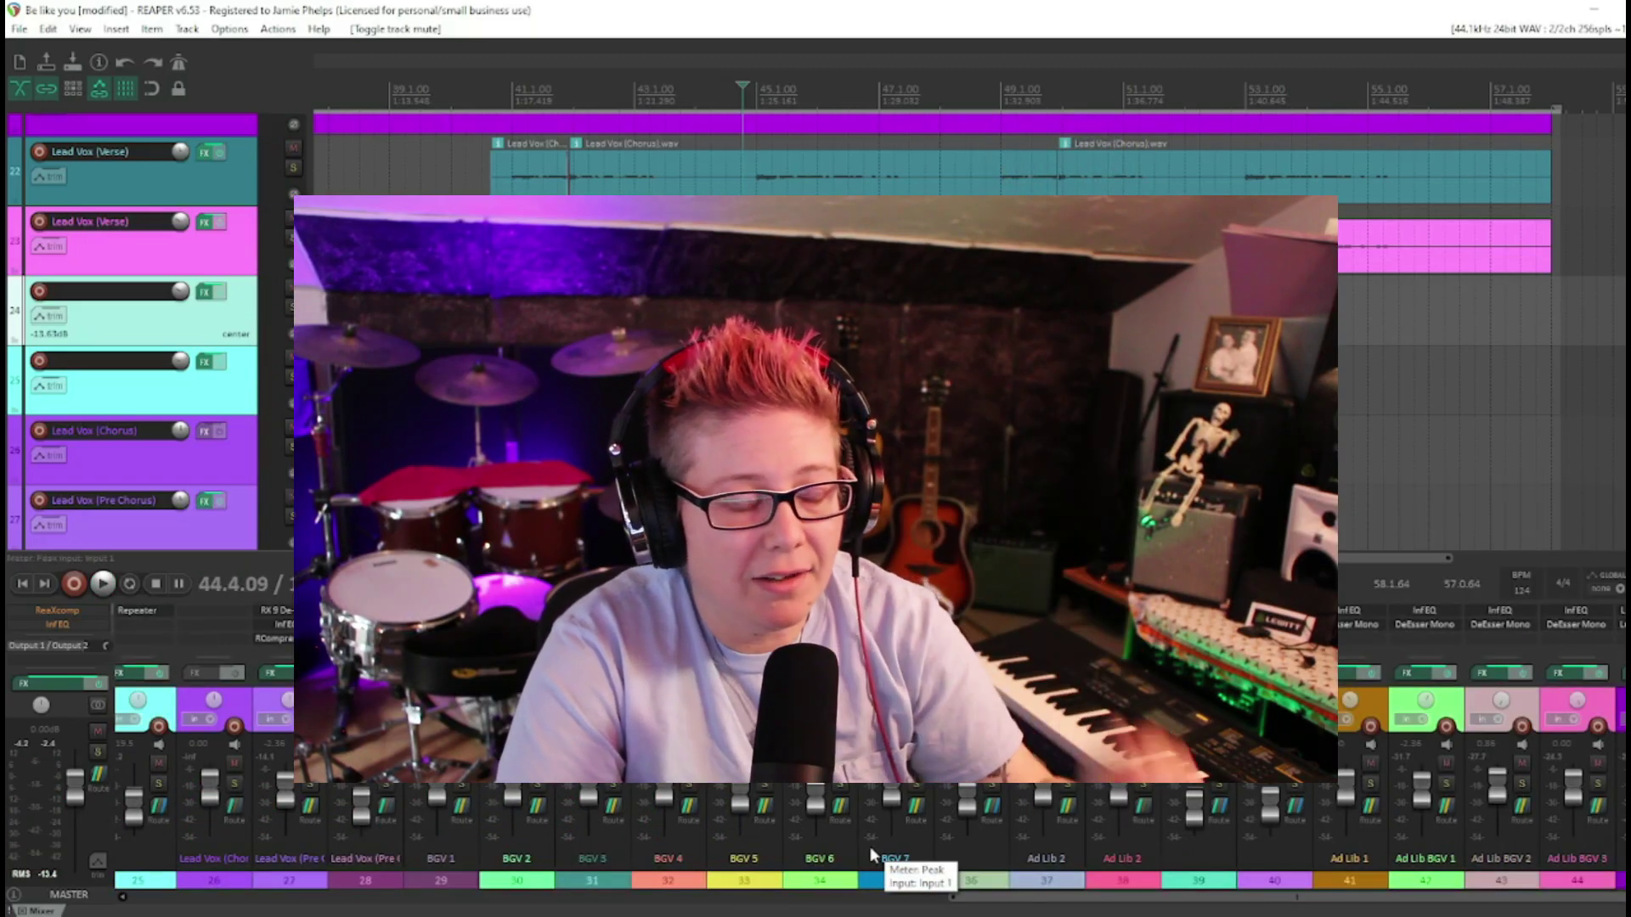
Step: Play the song from just before bar 45 with the remaining background and ad-lib vocal tracks unmuted
{"action": "left_click_drag", "start_coordinate": [995, 899], "coordinate": [841, 906]}
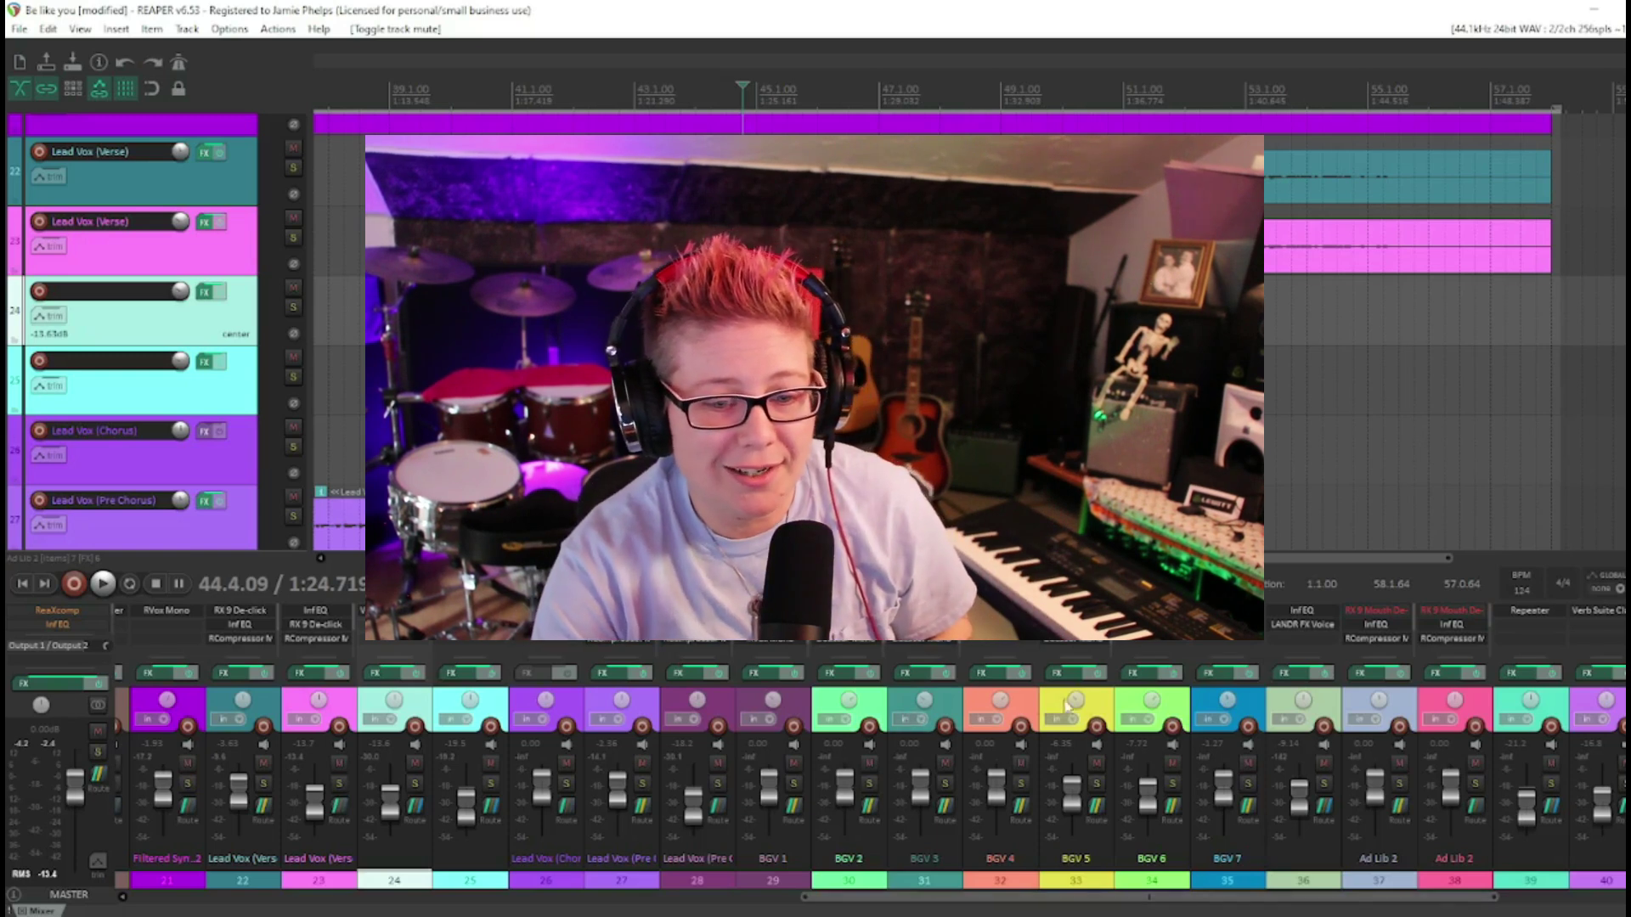
{"action": "left_click", "coordinate": [744, 311]}
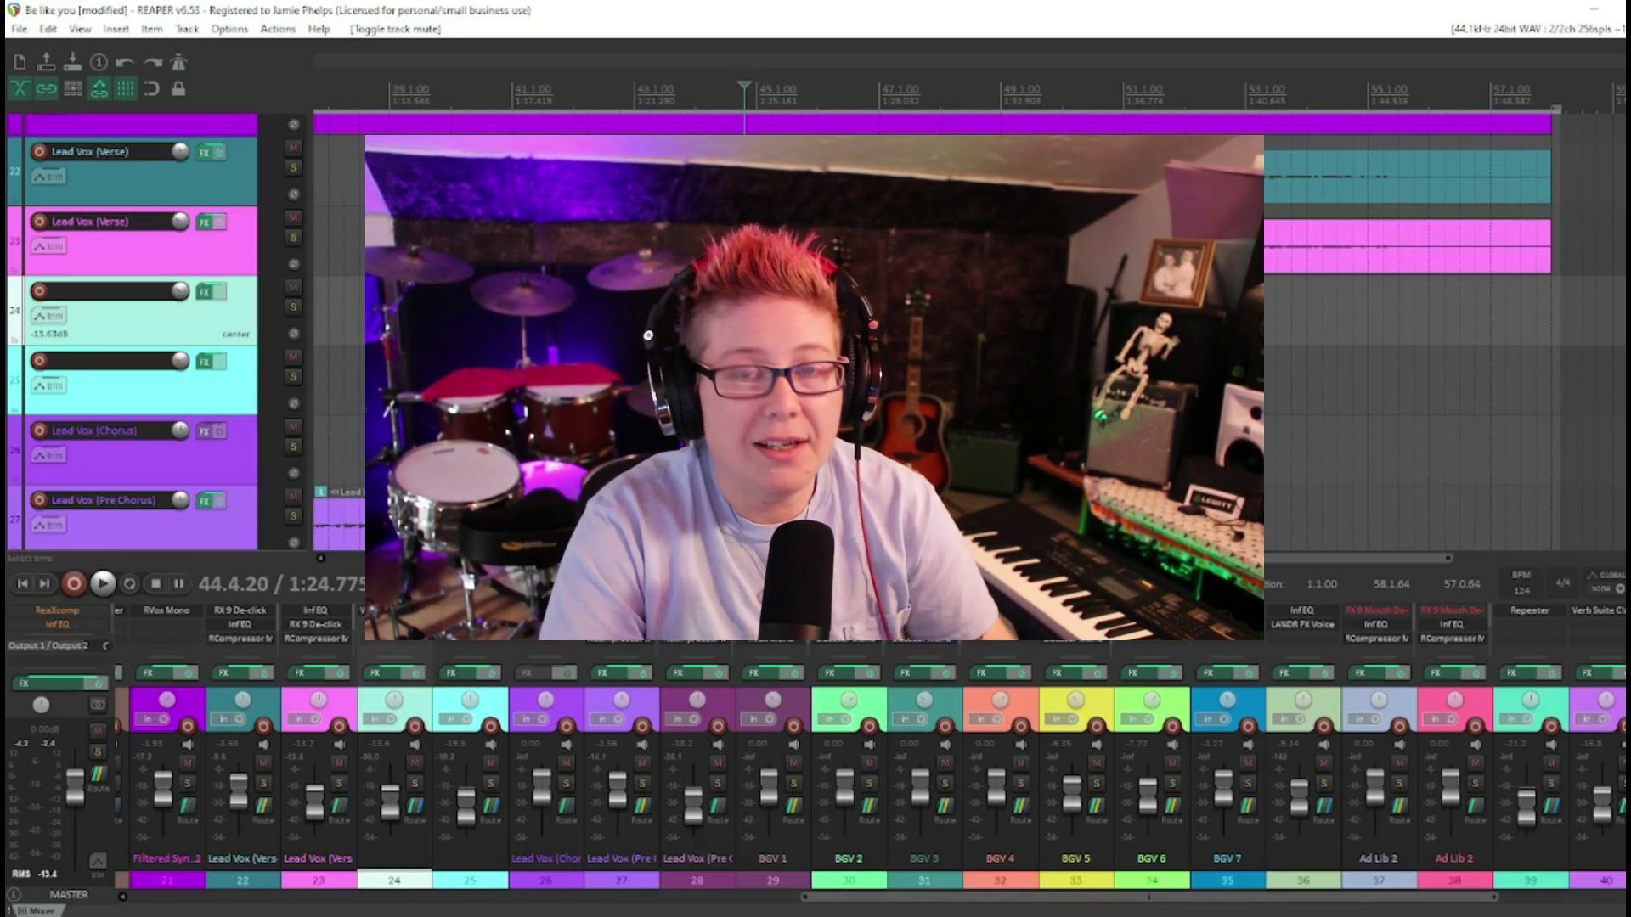
{"action": "key", "text": "space"}
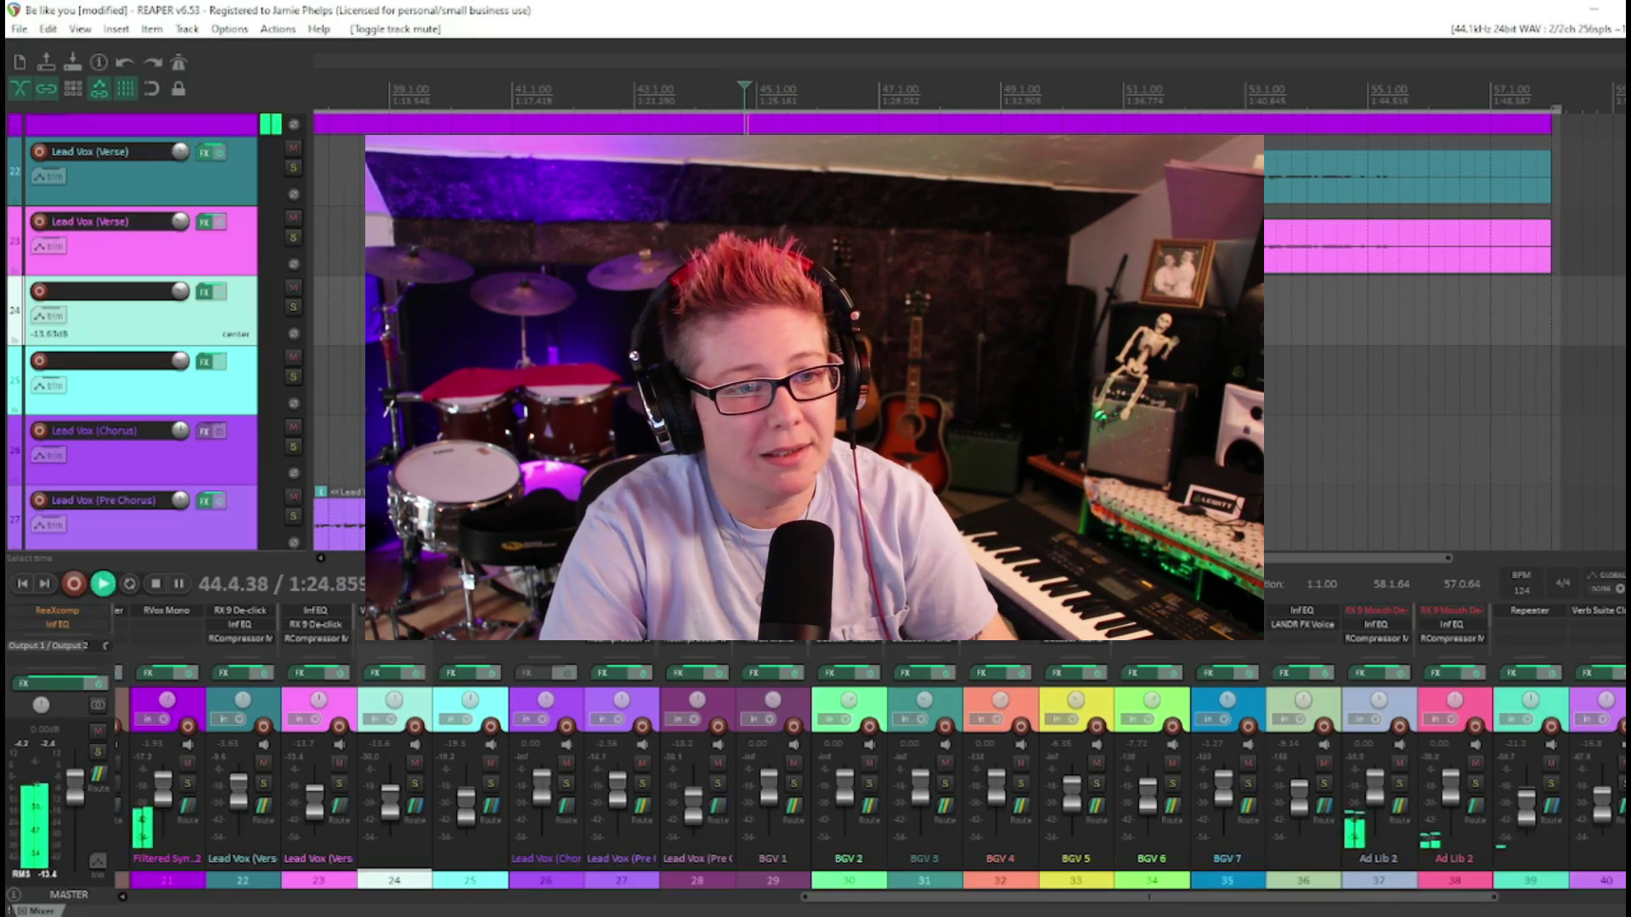